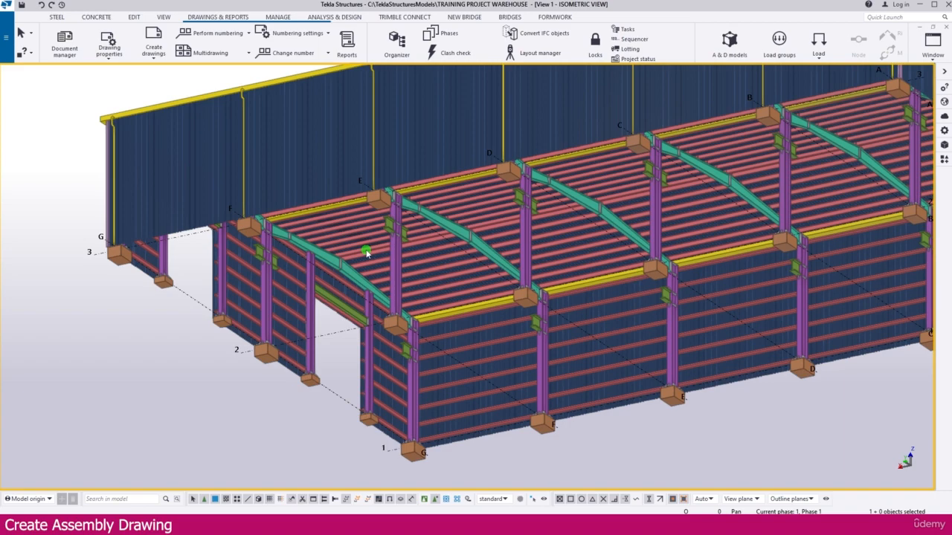
- Load the ME_Column preset into the assembly drawing properties
scroll(366, 254, "down", 2)
scroll(350, 265, "down", 5)
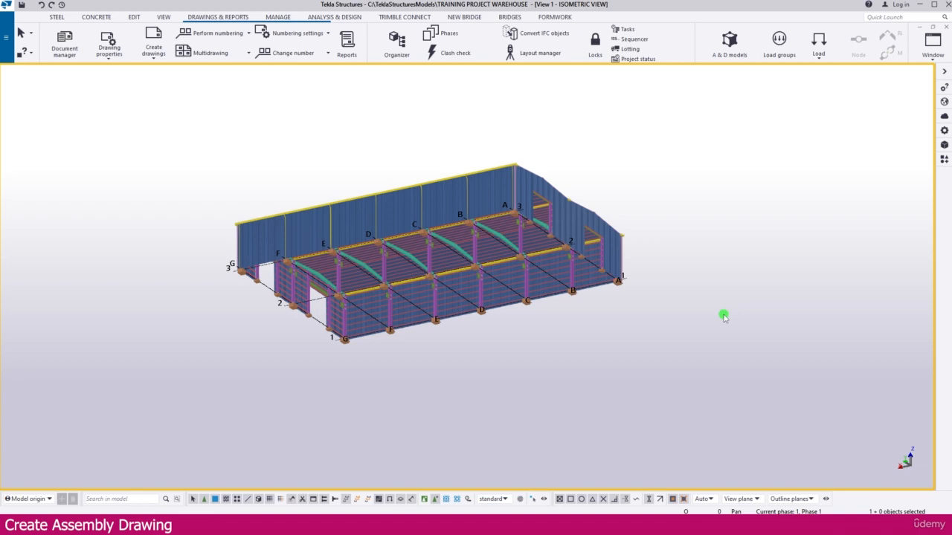
left_click(109, 61)
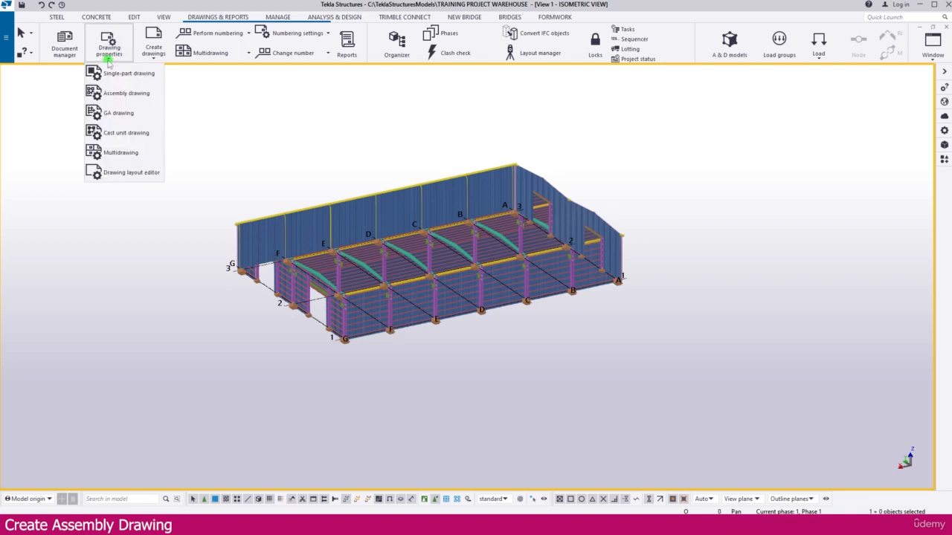
left_click(126, 93)
left_click(382, 24)
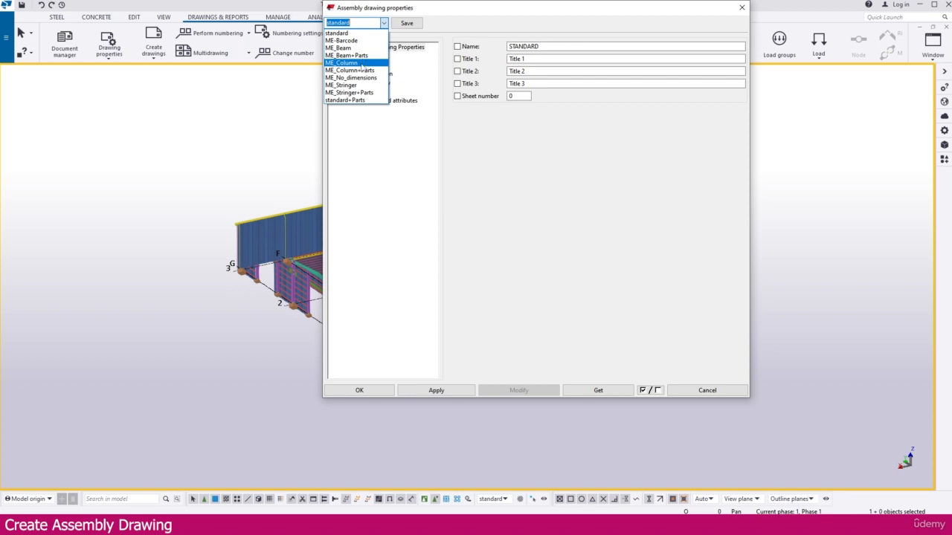
left_click(361, 63)
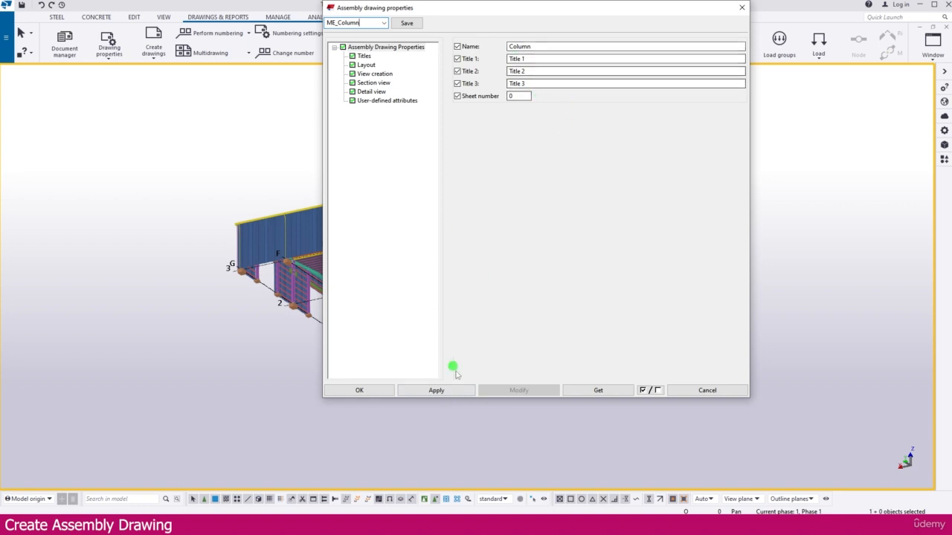
- Clear Title 1, Title 2 and Title 3 in the assembly drawing properties and accept the settings
triple_click(525, 58)
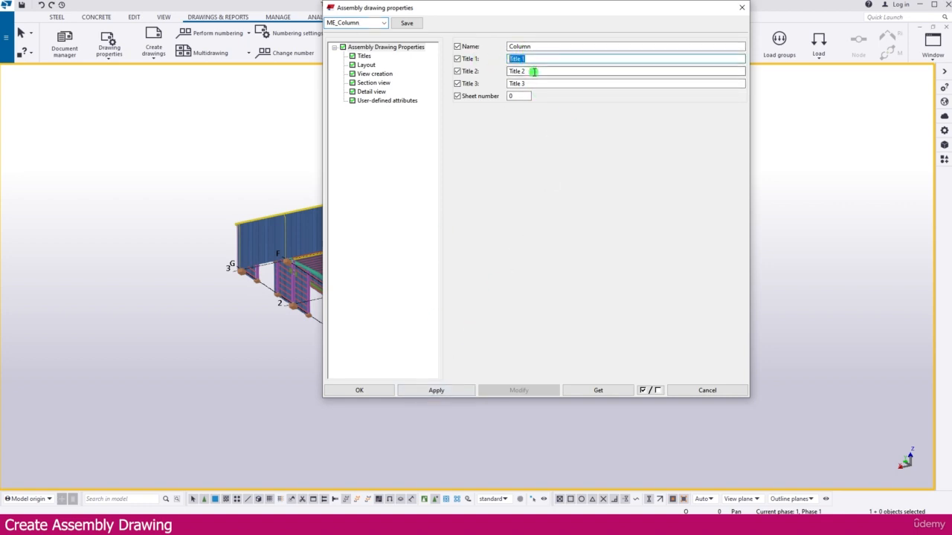
key("Delete")
key("Tab")
key("Delete")
key("Tab")
key("Delete")
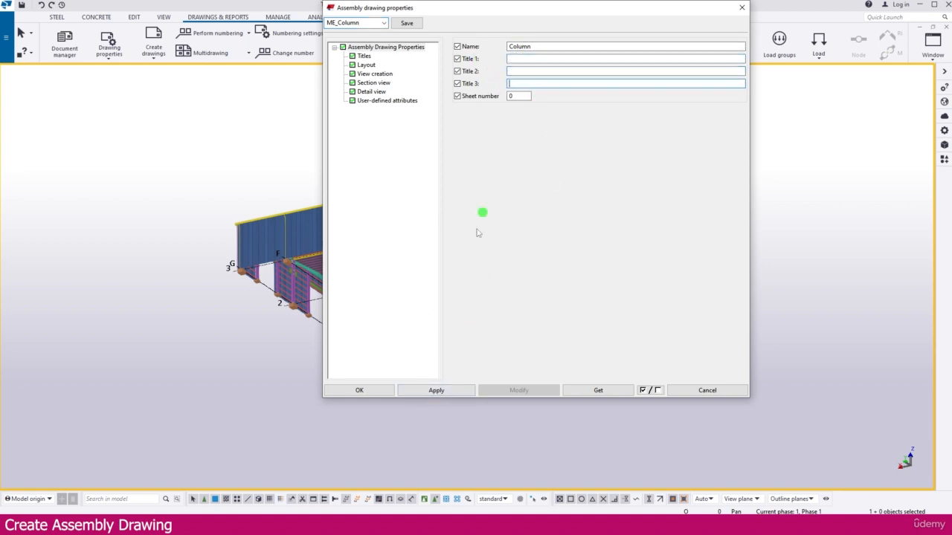
left_click(362, 390)
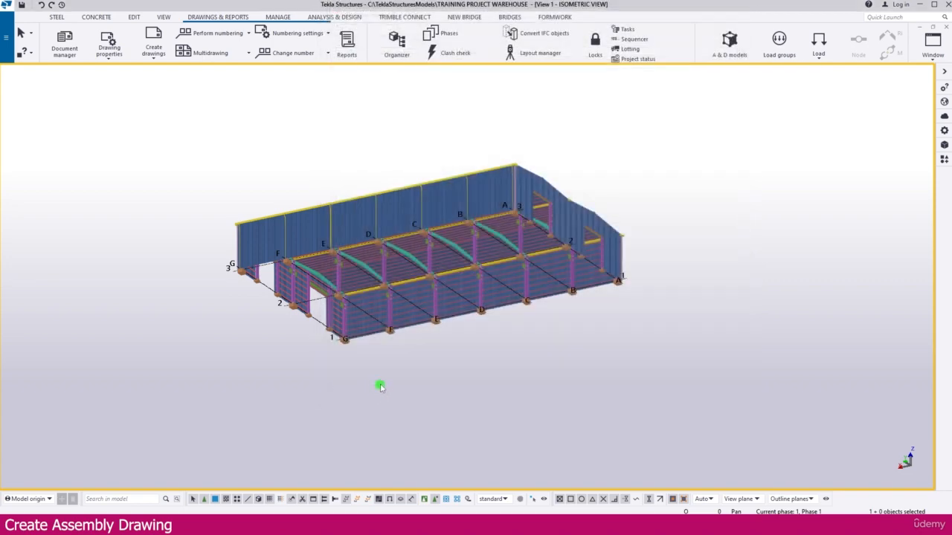
- In the isometric view's object group filter, enable the second row and set it to part Name with the condition Contains
scroll(382, 367, "up", 6)
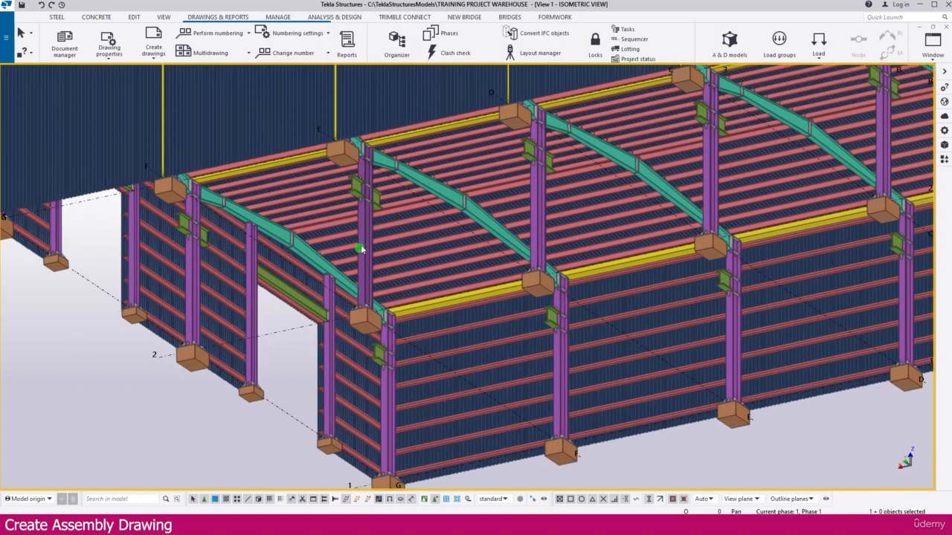
scroll(368, 230, "down", 3)
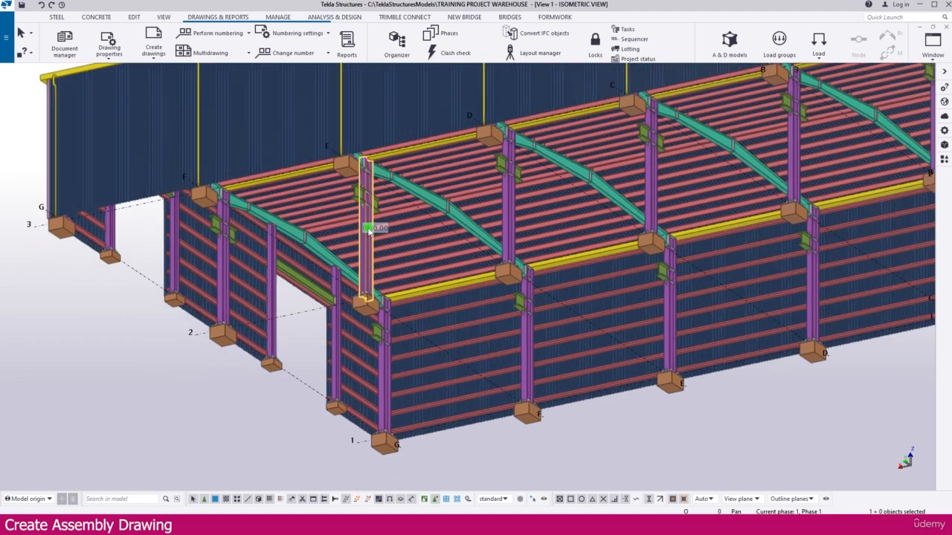
double_click(268, 375)
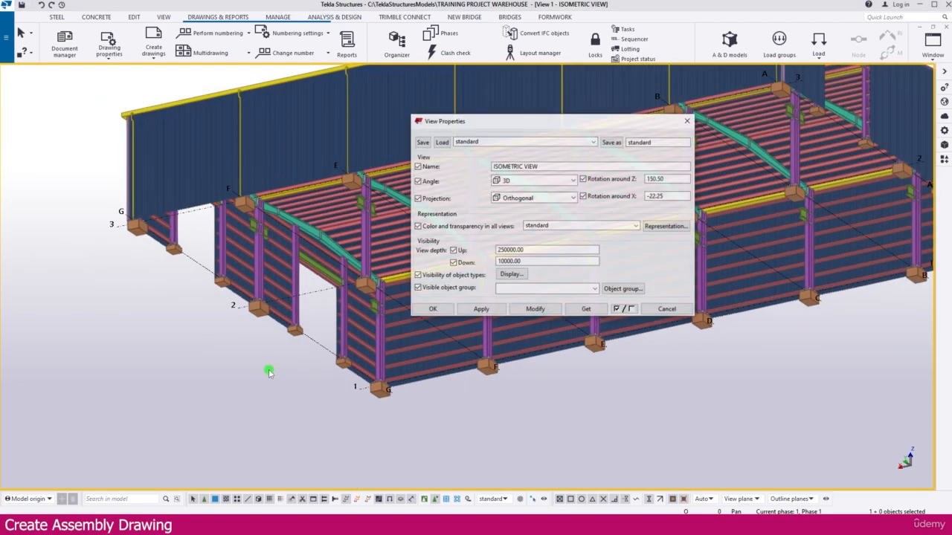
left_click(621, 289)
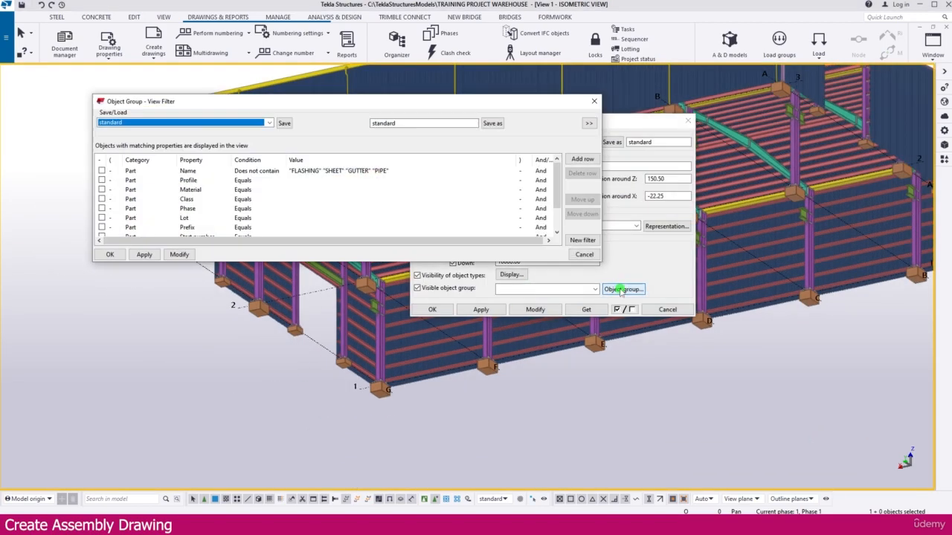
left_click(102, 180)
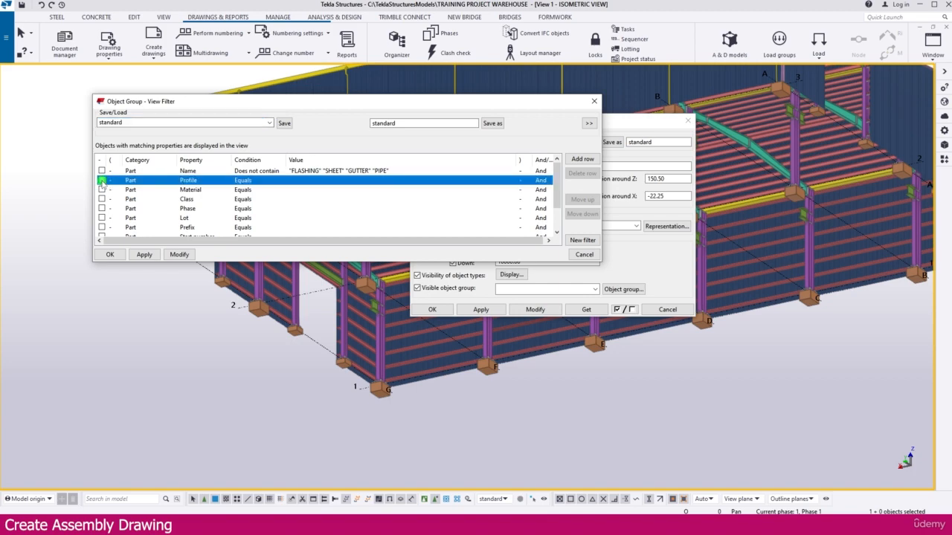
left_click(200, 182)
left_click(199, 183)
scroll(200, 192, "up", 2)
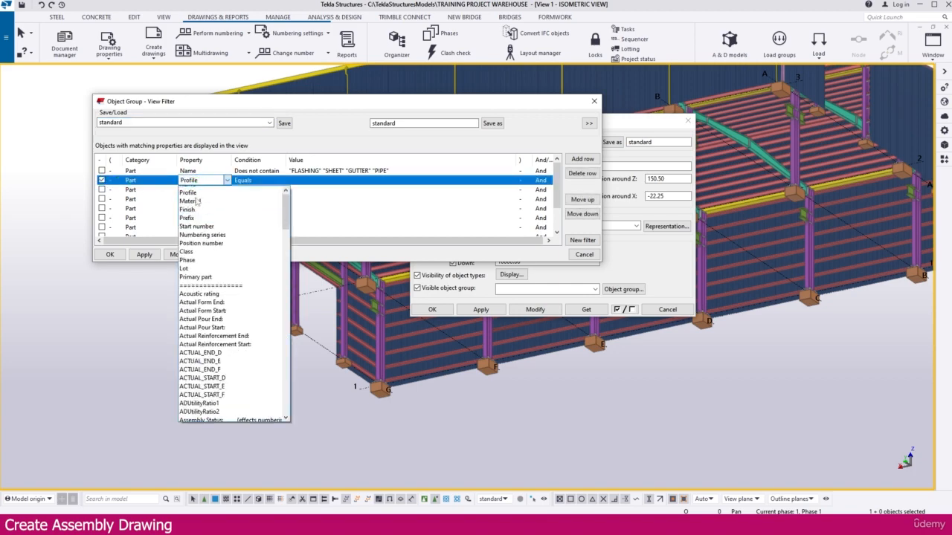
left_click(199, 191)
left_click(255, 181)
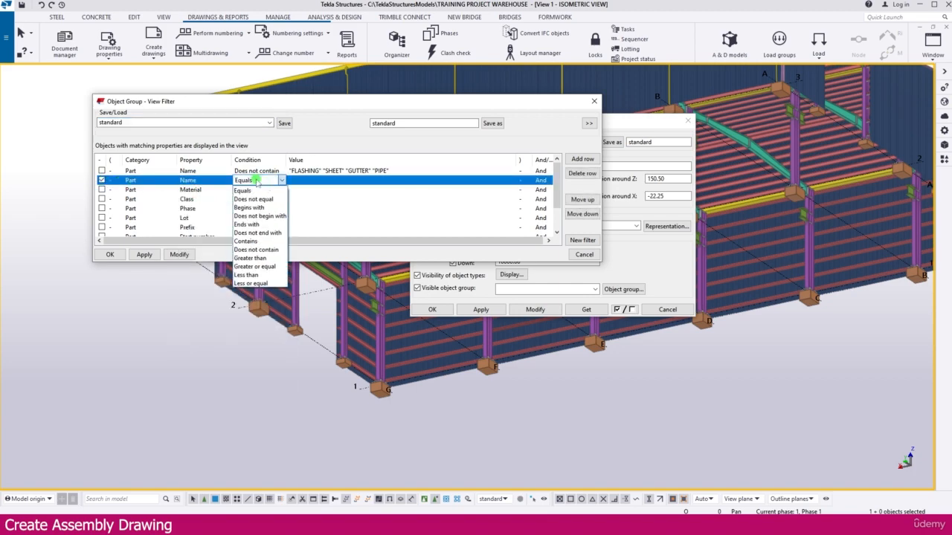
left_click(261, 245)
- Try to take the name filter's value from a part picked in the model near grid line 2
left_click(304, 181)
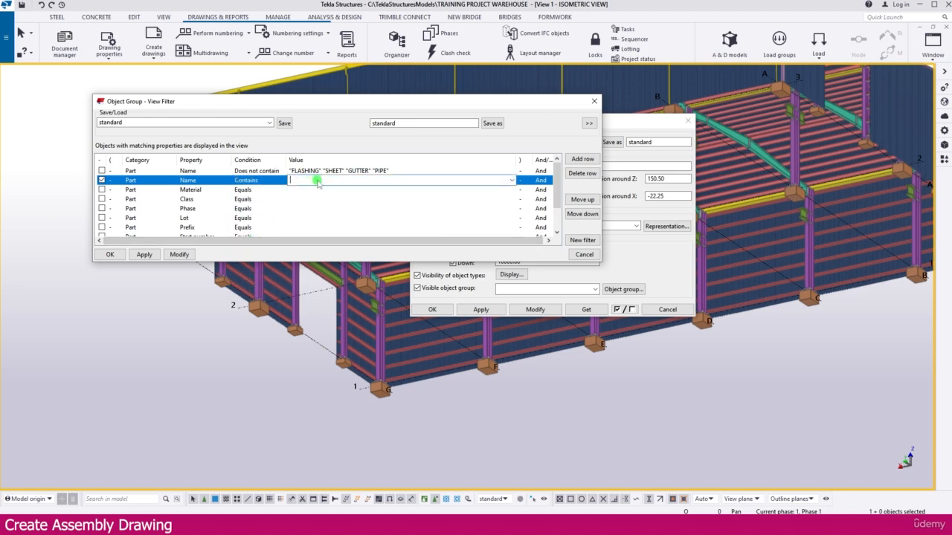
left_click(510, 181)
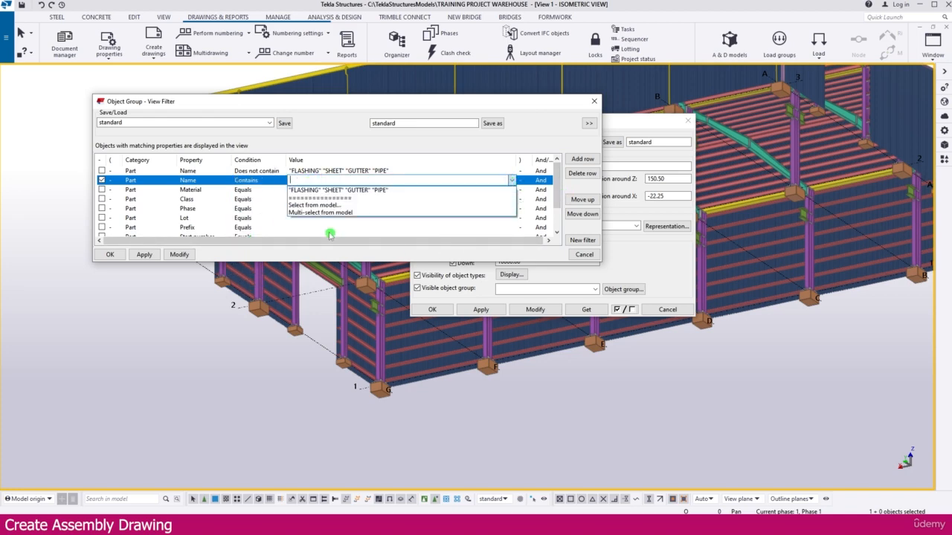
left_click(305, 205)
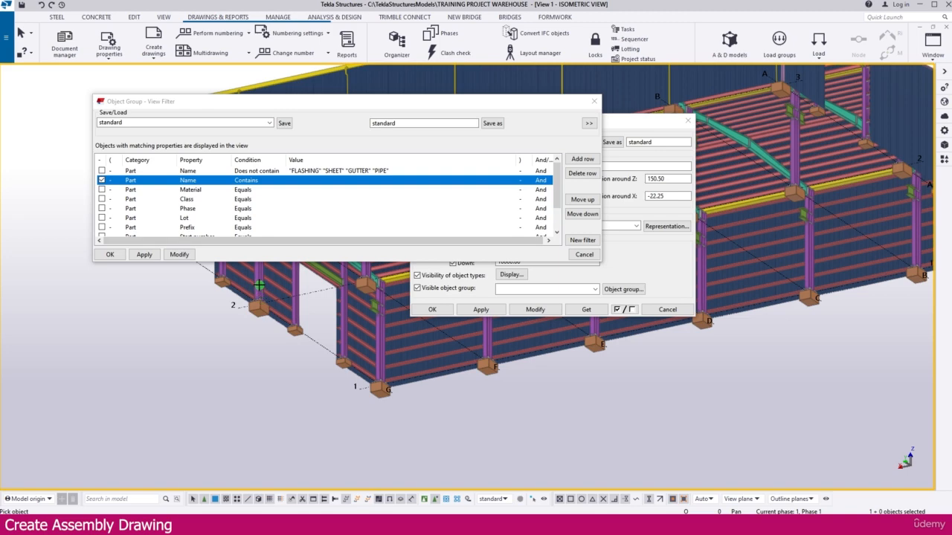
left_click(259, 285)
- Set the name filter's value to COLUMN by picking the corner column at grid G-1 in the model, and apply the filter to the view
left_click(434, 177)
left_click(512, 180)
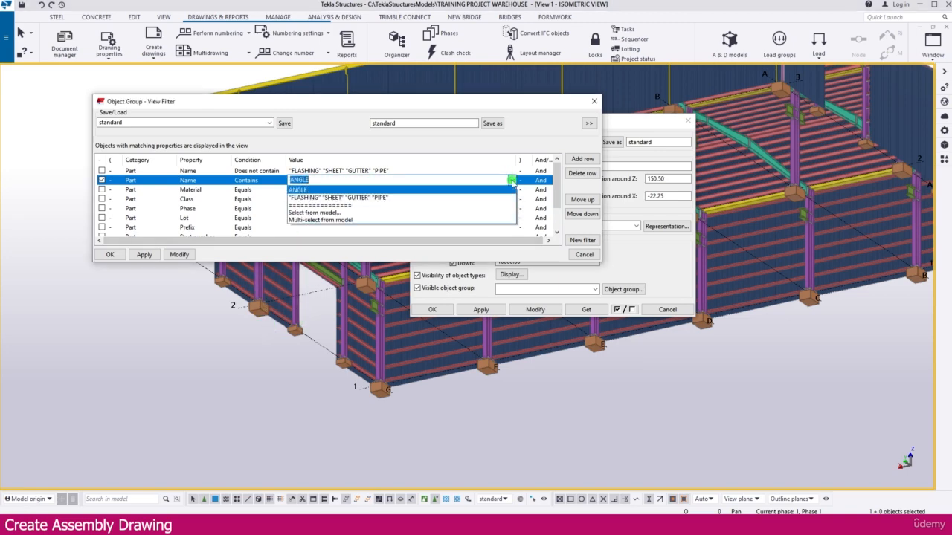
left_click(329, 213)
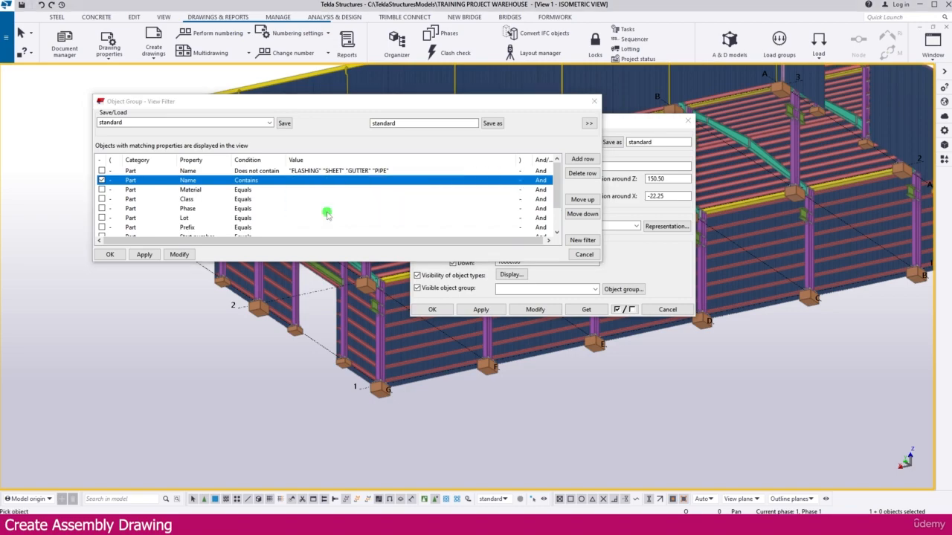
scroll(363, 346, "up", 3)
scroll(399, 371, "up", 3)
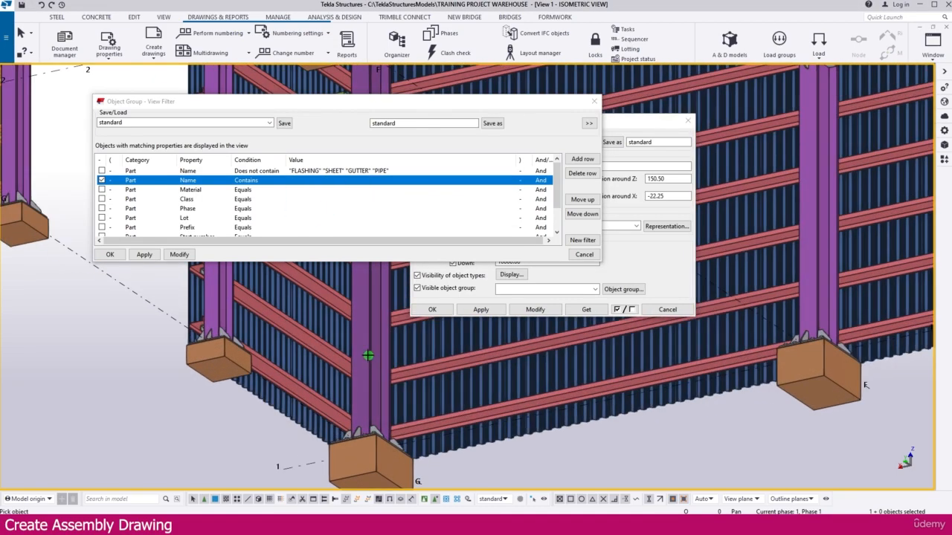
left_click(368, 356)
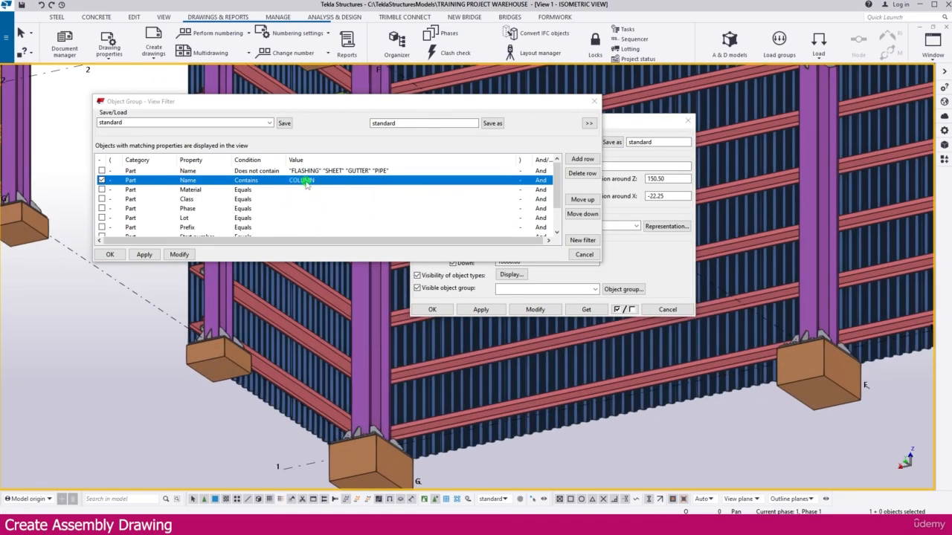
left_click(189, 255)
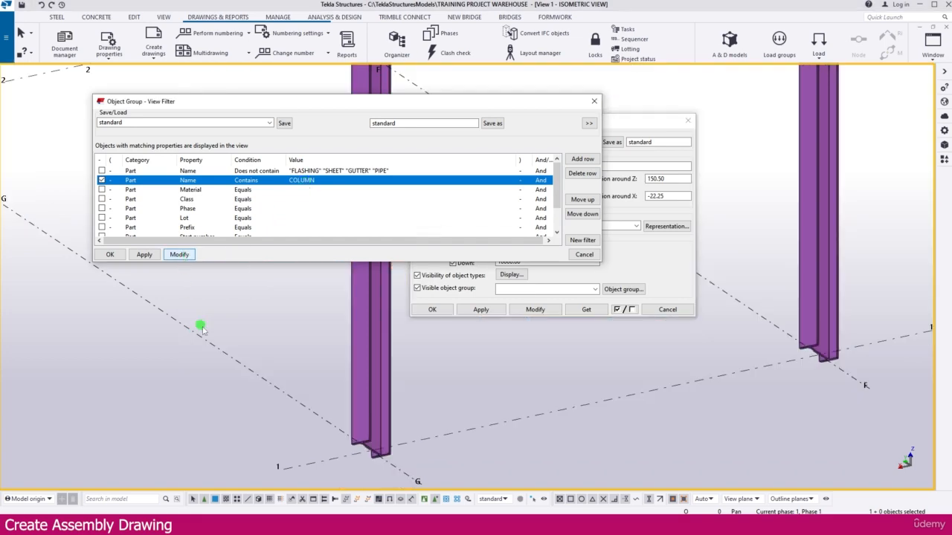
- Select all the filtered columns in the model and dismiss the view filter and view properties dialogs
scroll(186, 352, "down", 5)
scroll(228, 385, "down", 2)
left_click(241, 311)
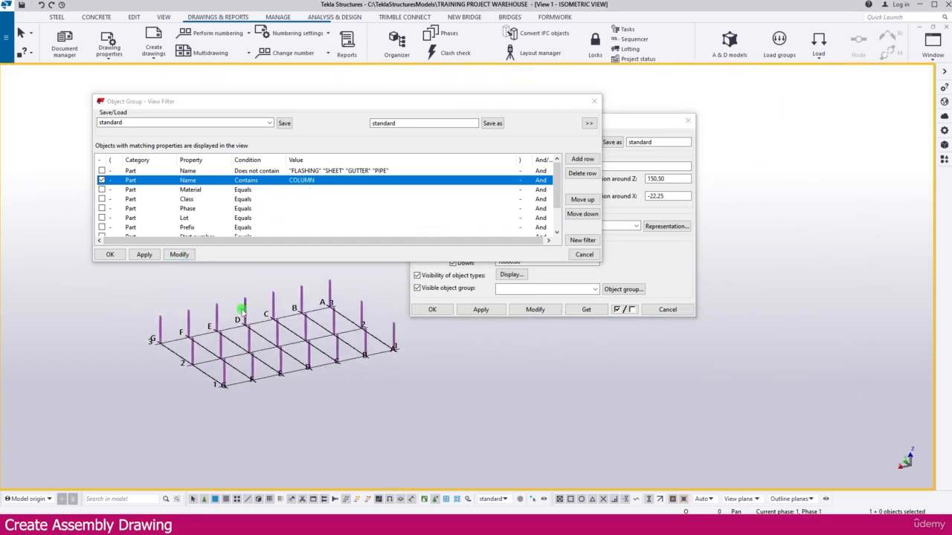
middle_click_drag(246, 360, 233, 338)
scroll(174, 292, "up", 1)
scroll(163, 337, "down", 4)
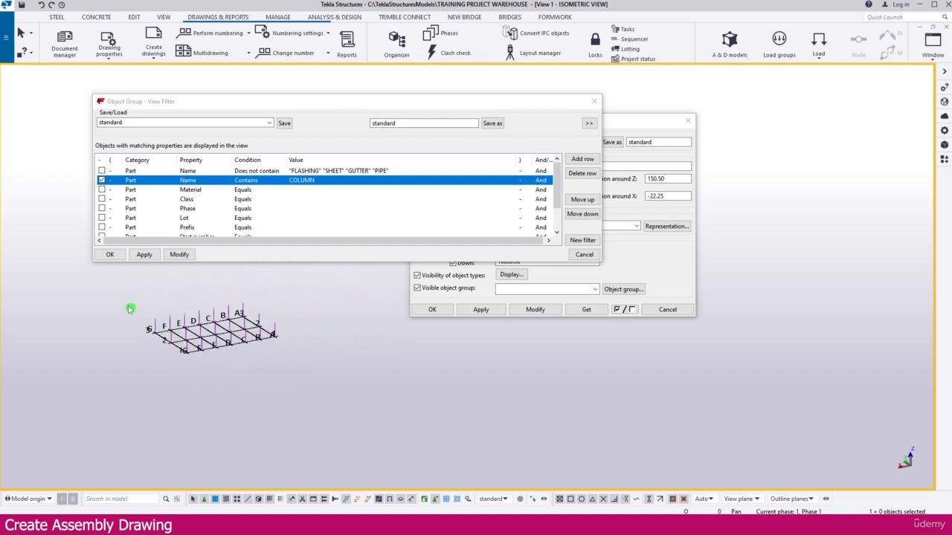
left_click_drag(114, 280, 318, 379)
left_click(584, 254)
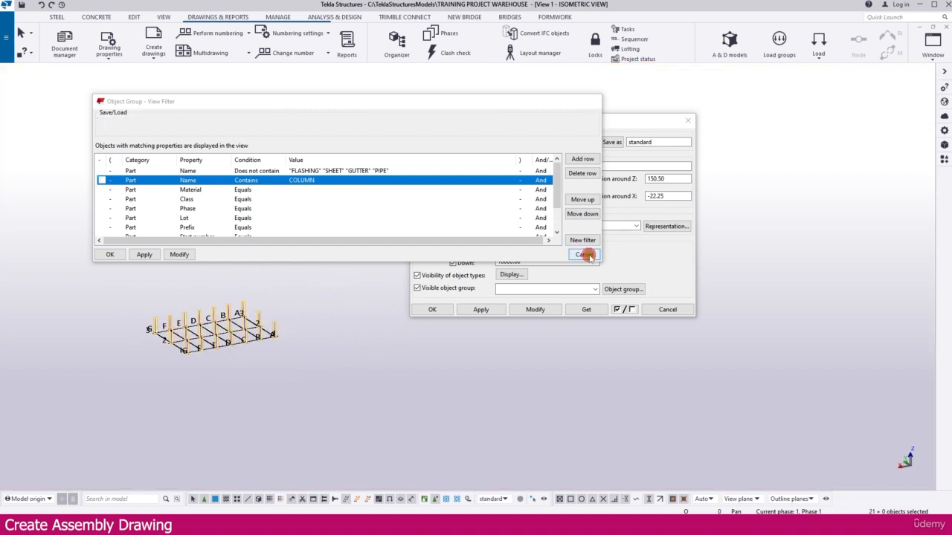
left_click(667, 309)
- Create assembly drawings for the selected columns
left_click(153, 61)
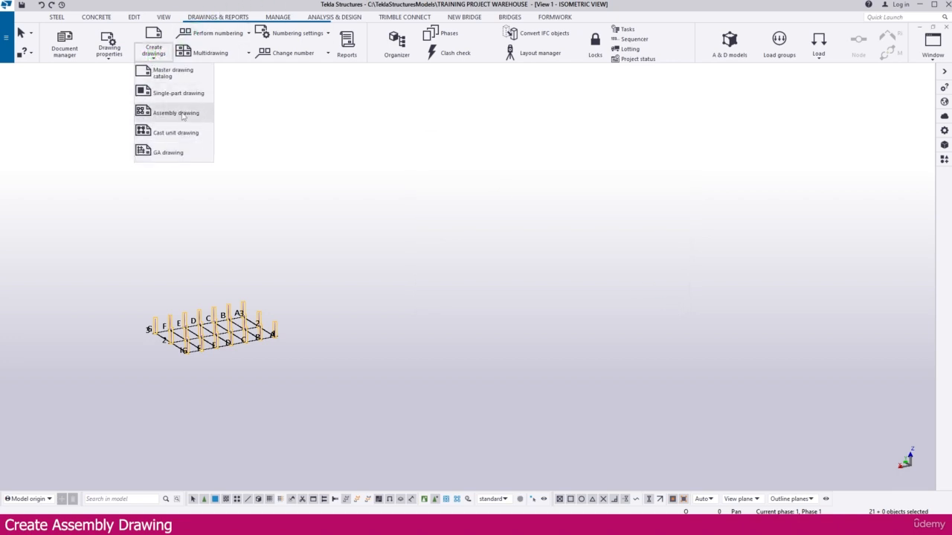
left_click(180, 111)
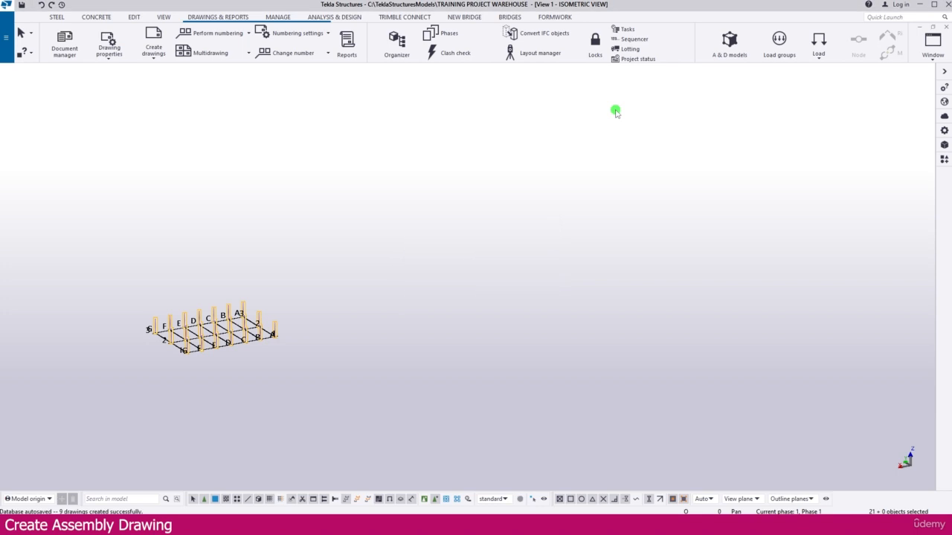
scroll(170, 313, "up", 1)
scroll(169, 313, "up", 1)
middle_click_drag(226, 267, 274, 257)
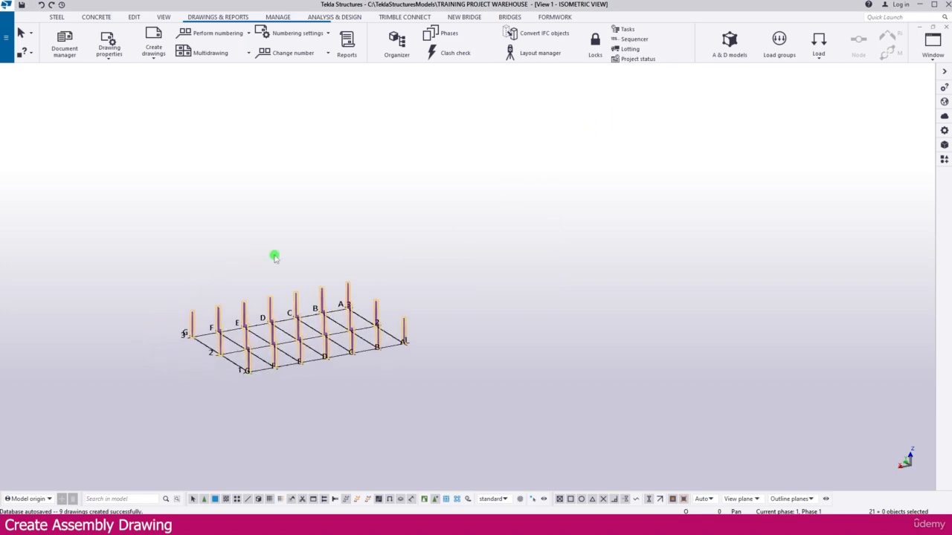
- Open the column assembly drawing CL.1 from the Document manager's assembly drawings and bring its full set of views into sight
left_click(64, 43)
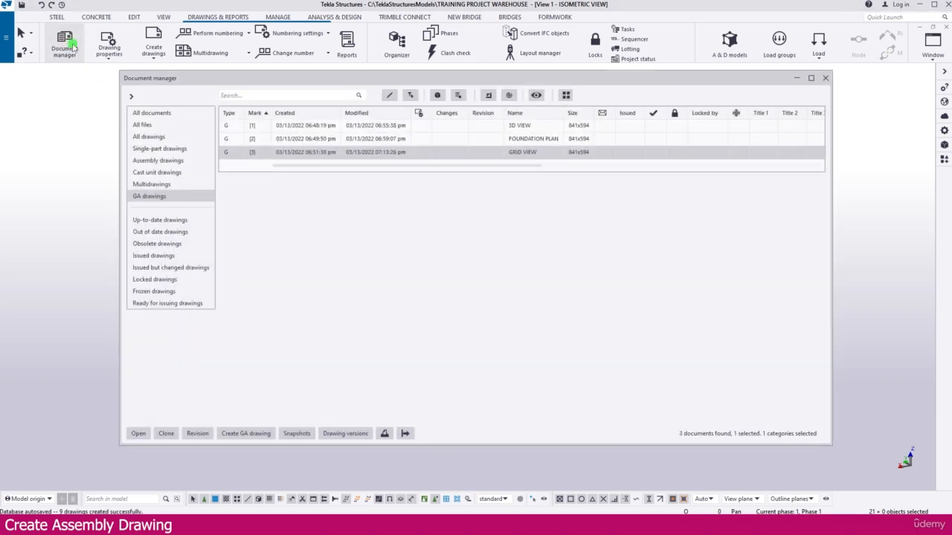
left_click(141, 194)
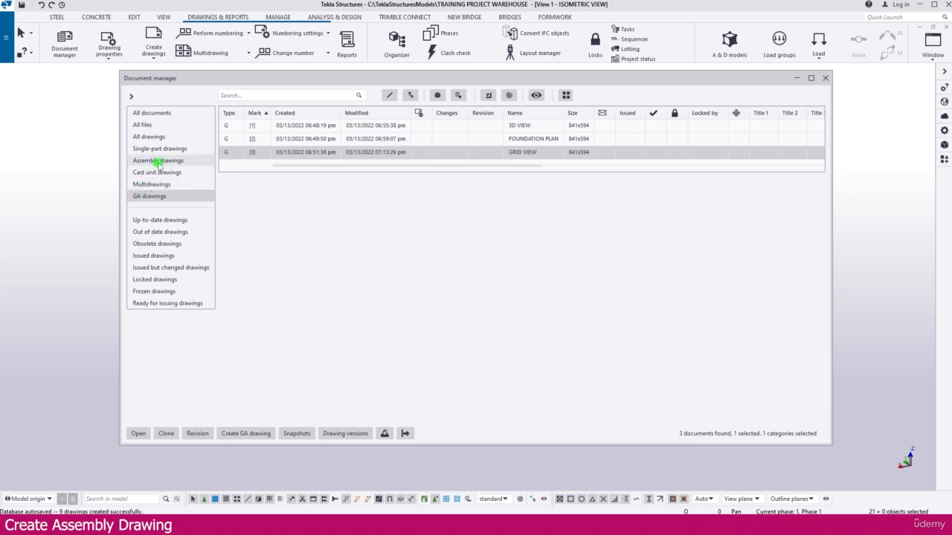
left_click(158, 162)
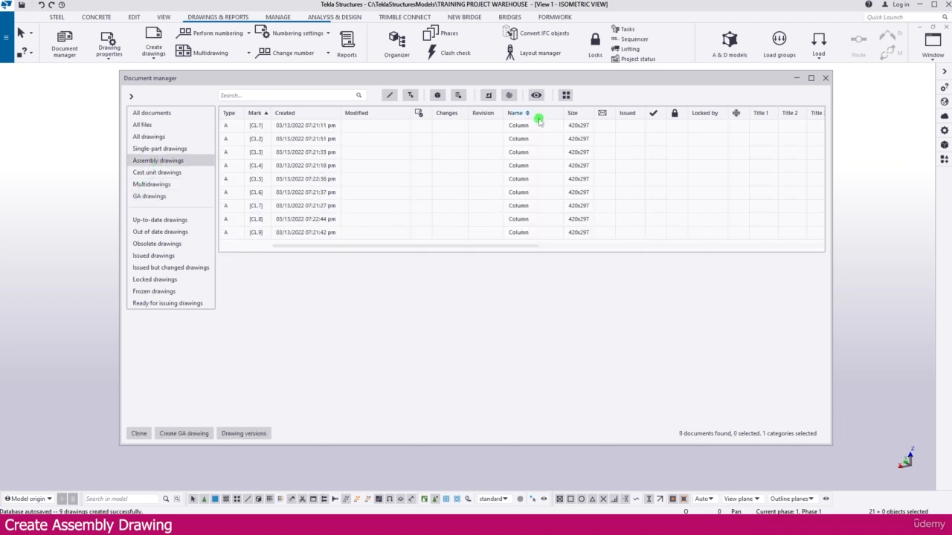
left_click(256, 126)
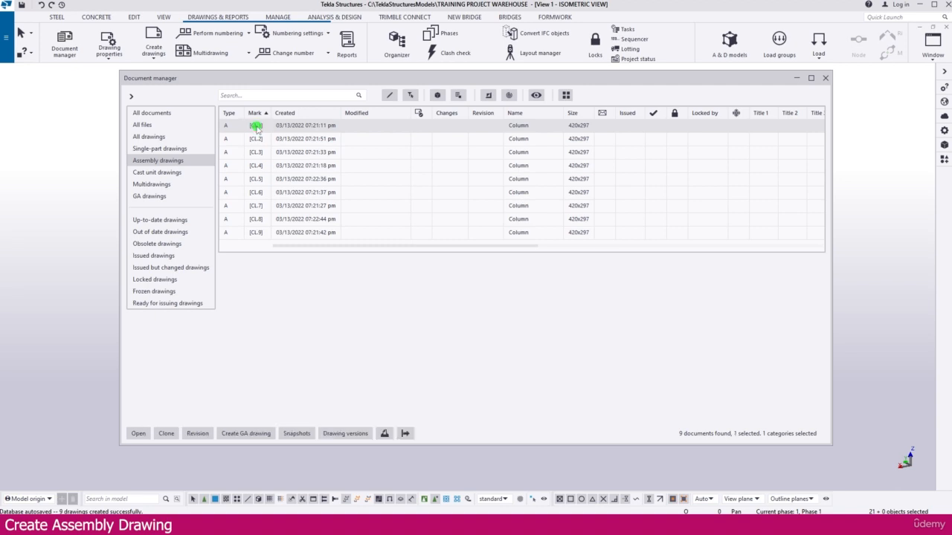
double_click(256, 126)
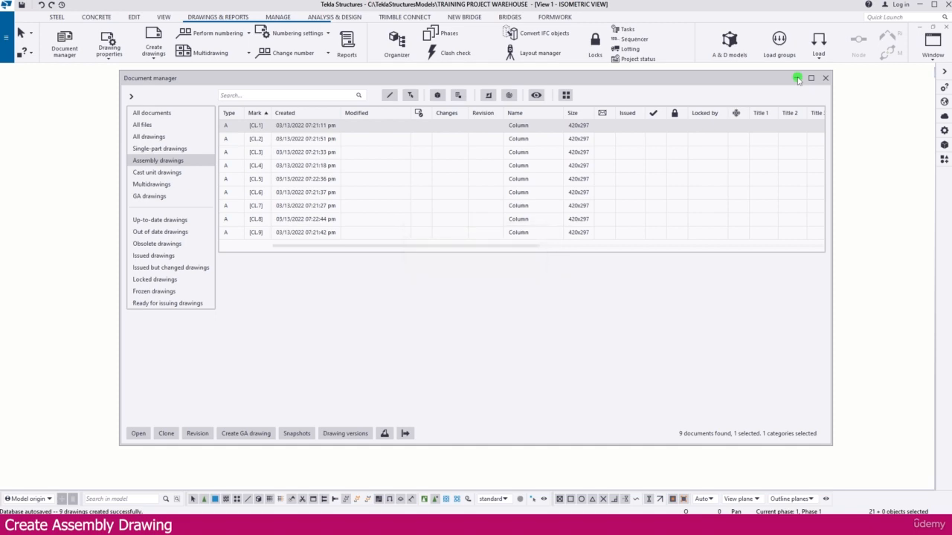
left_click(798, 80)
scroll(376, 186, "down", 3)
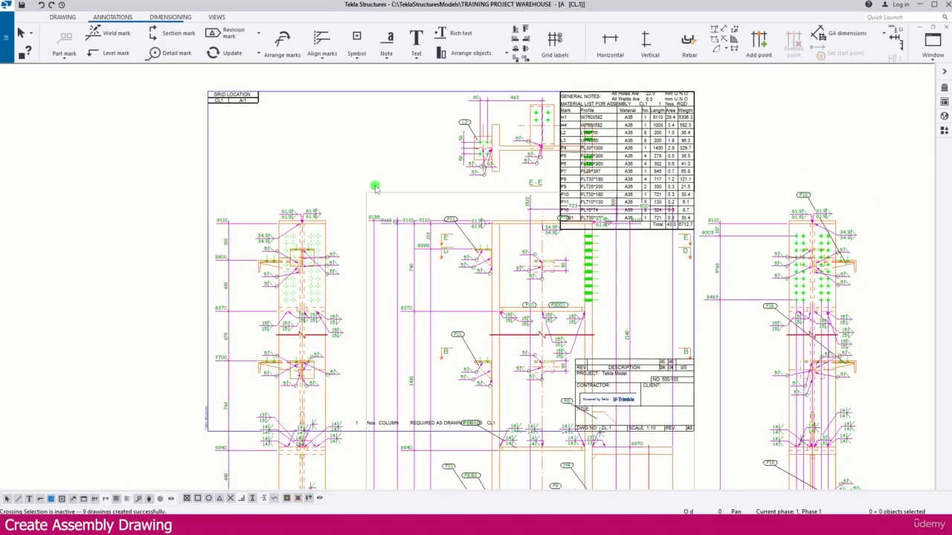
scroll(376, 186, "down", 3)
middle_click_drag(413, 395, 407, 328)
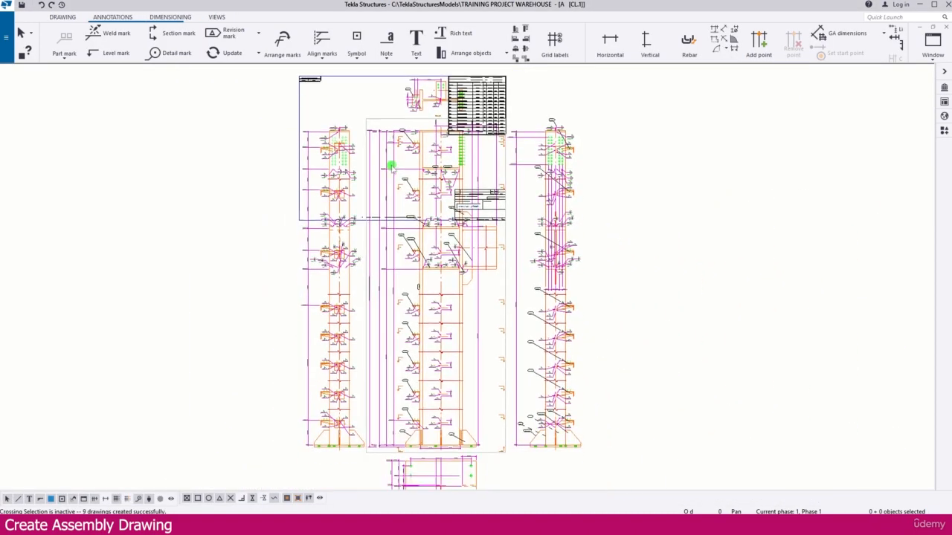
- Examine the CL.1 drawing's column views, material list and title block against the sheet border
scroll(351, 267, "up", 2)
scroll(351, 267, "up", 2)
scroll(342, 264, "down", 3)
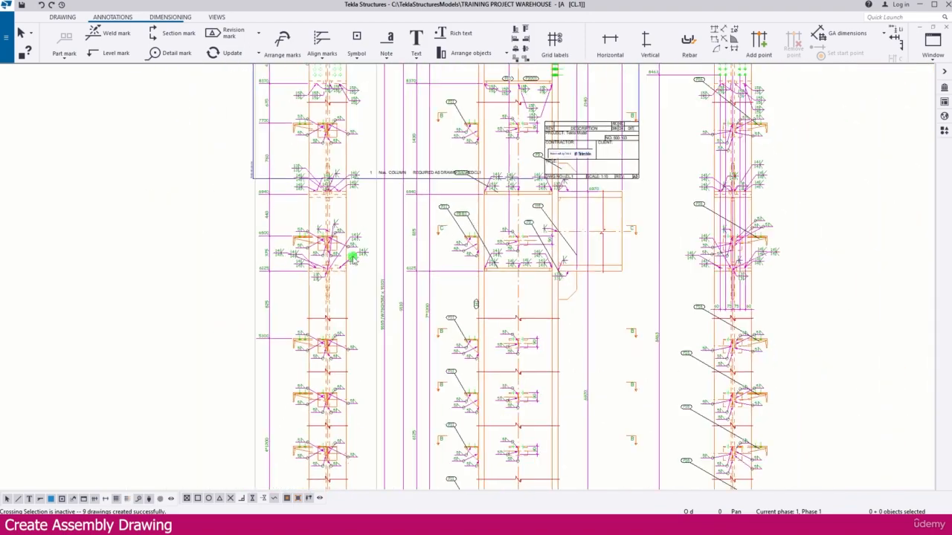
scroll(444, 223, "up", 1)
scroll(444, 223, "up", 3)
scroll(424, 145, "up", 2)
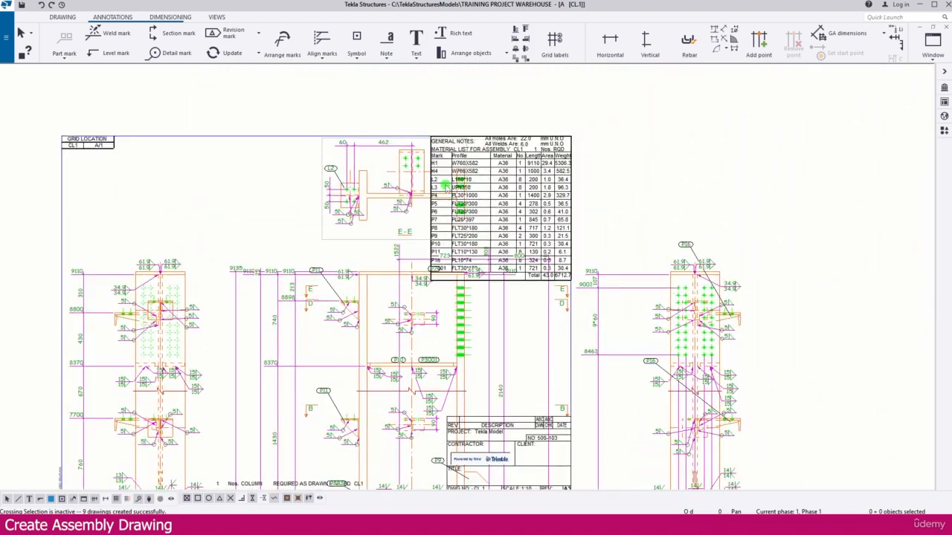
scroll(424, 145, "down", 4)
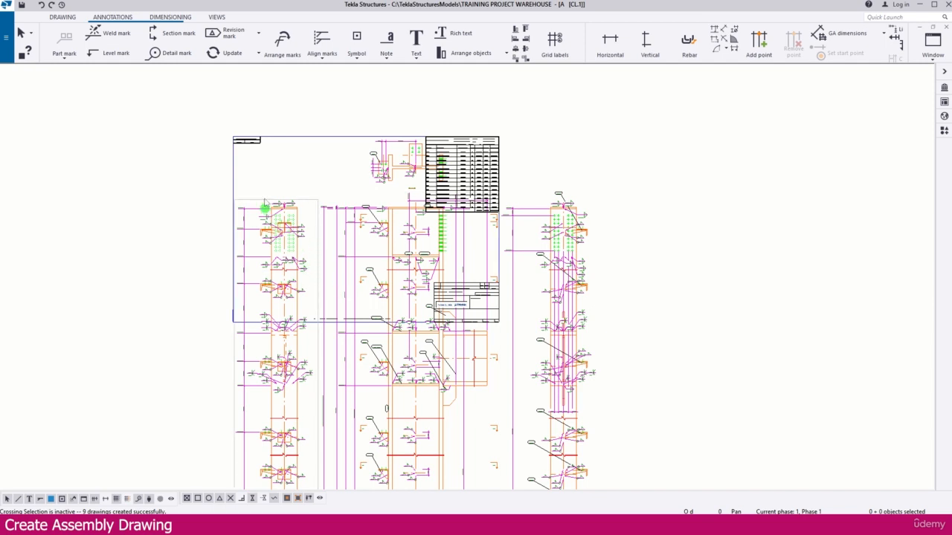
- Change the drawing size of the CL.1 sheet layout to A1 (841x594) and apply it to the drawing
double_click(603, 152)
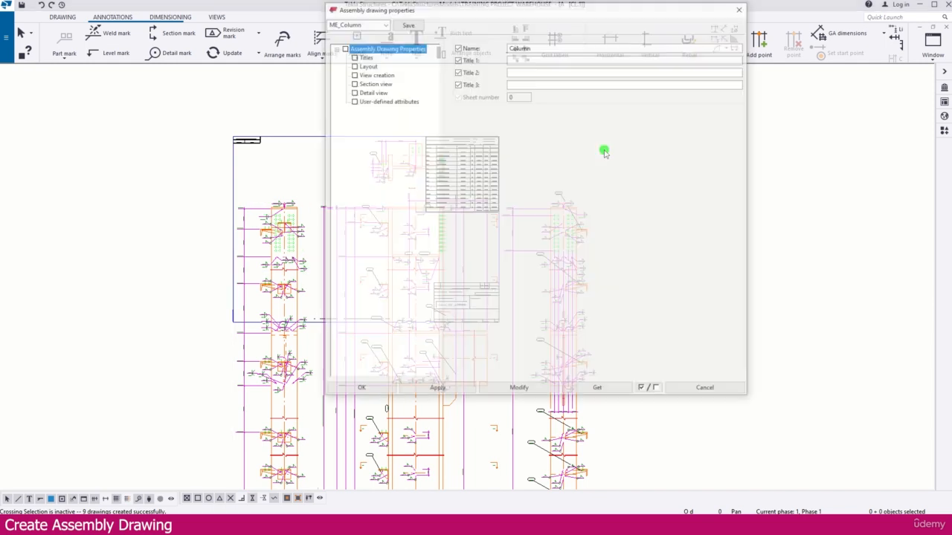
left_click(365, 65)
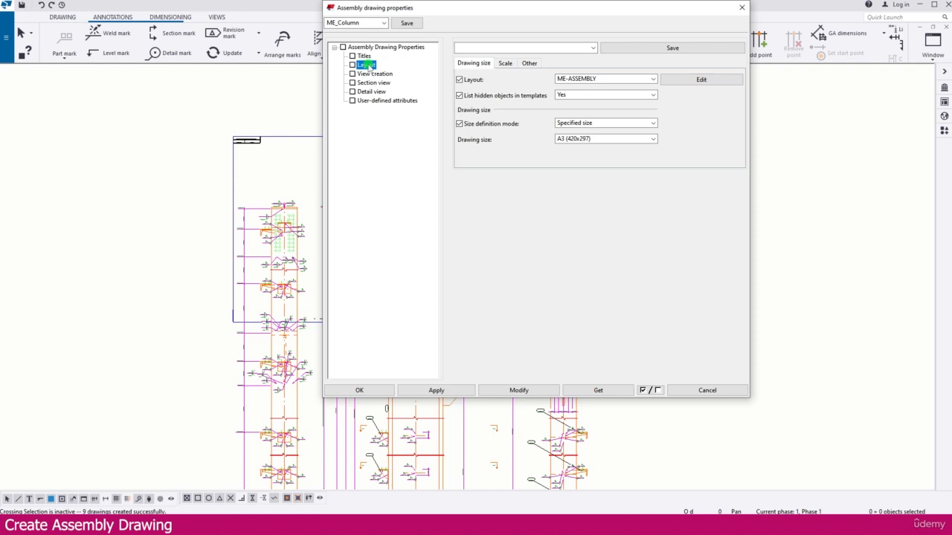
left_click(578, 139)
left_click(574, 149)
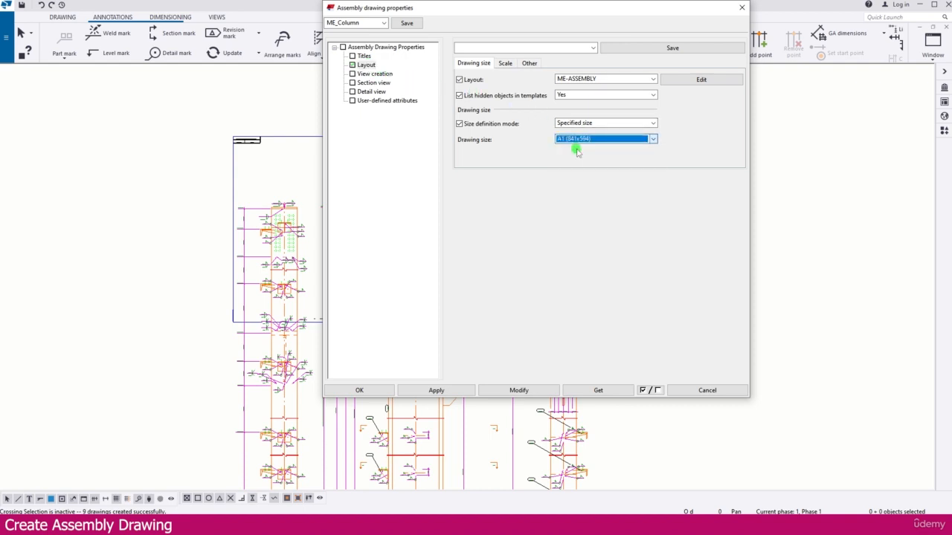
left_click(518, 390)
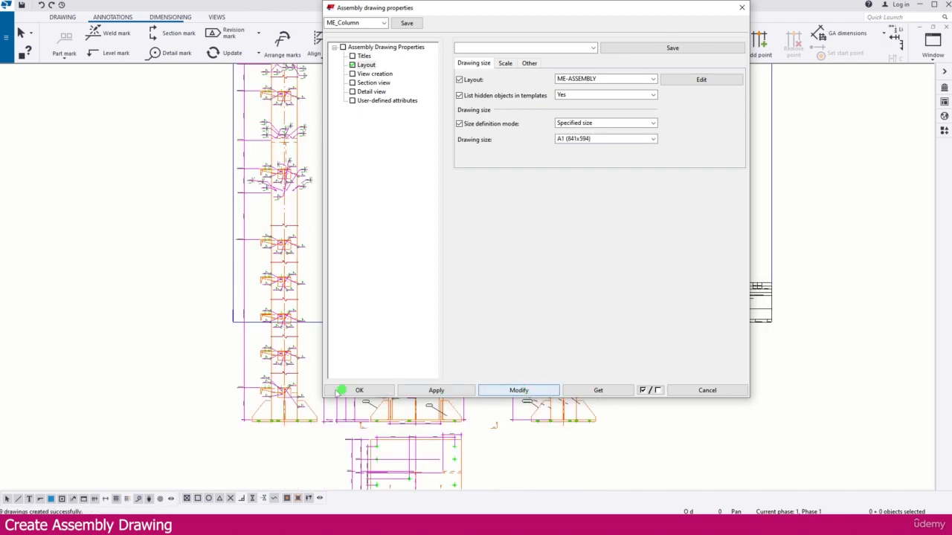
left_click(338, 391)
scroll(424, 362, "down", 5)
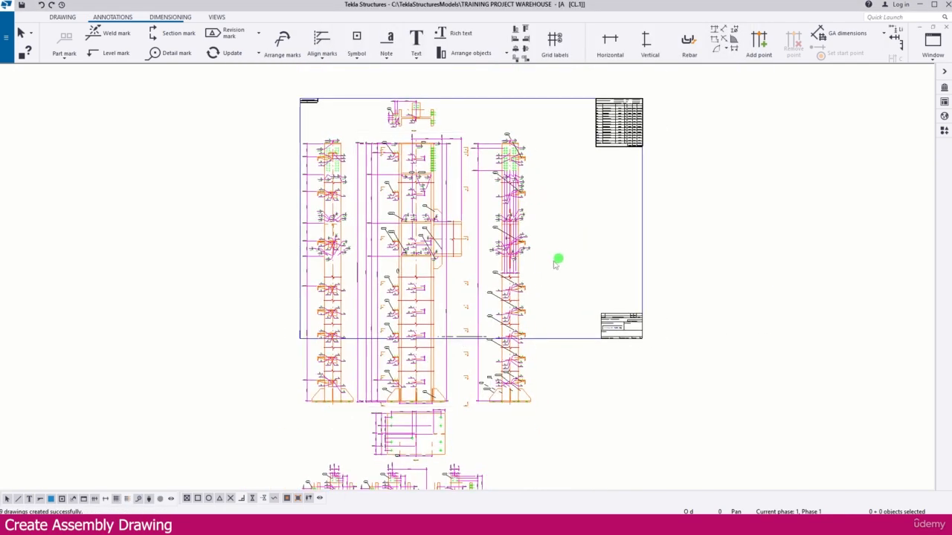
- Delete the column side view on the right of the front view, including its marks and dimensions
scroll(554, 263, "down", 2)
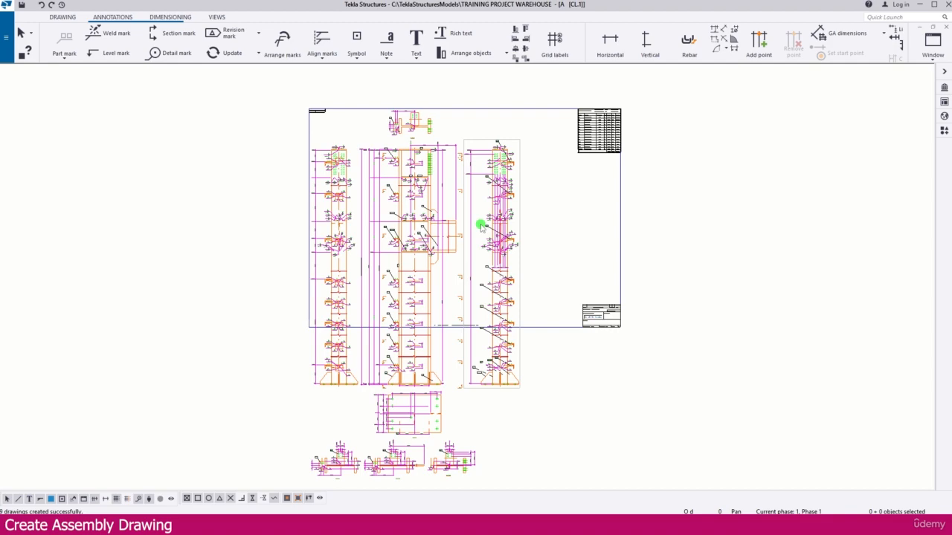
scroll(437, 126, "up", 1)
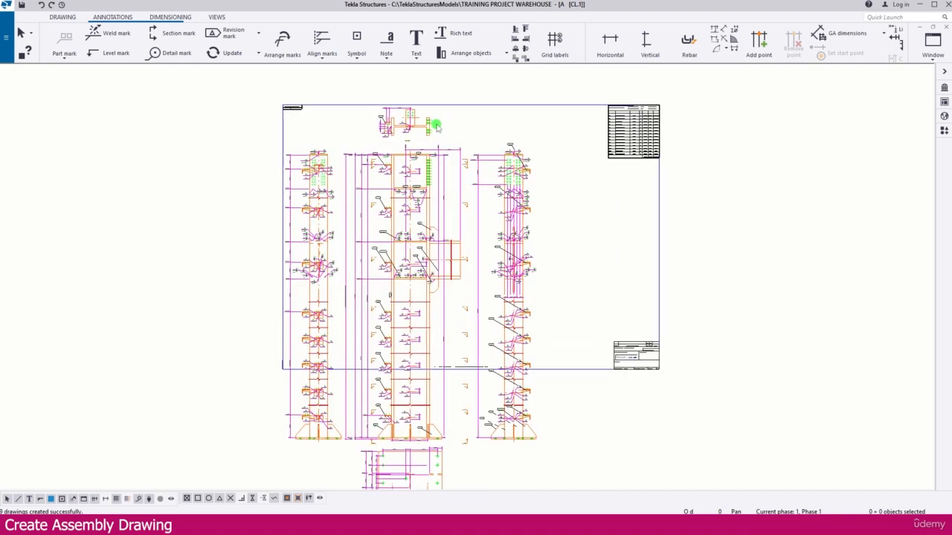
scroll(437, 126, "up", 1)
scroll(298, 169, "up", 4)
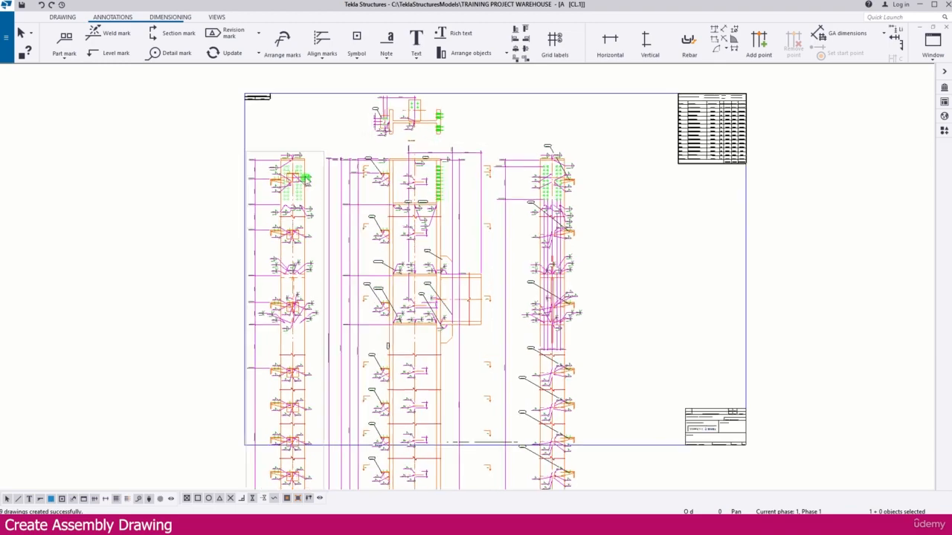
scroll(300, 167, "down", 5)
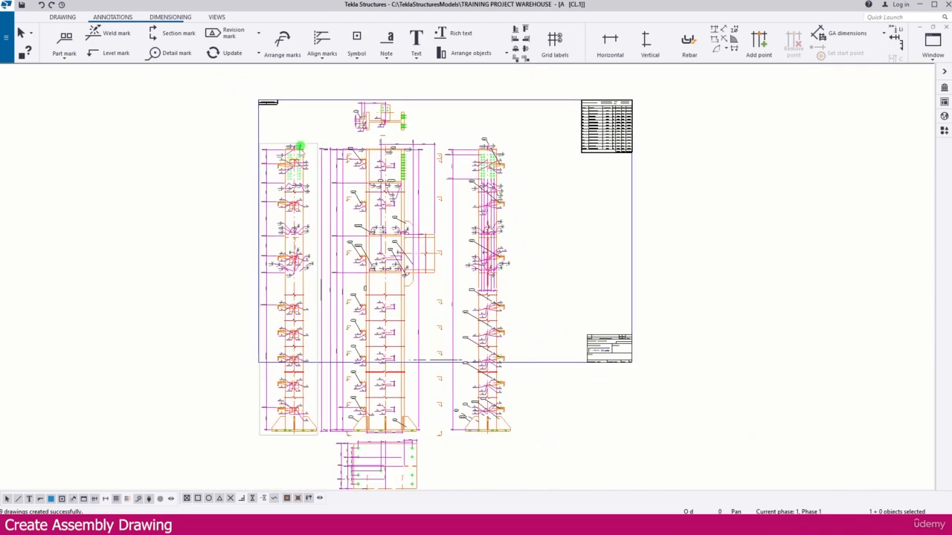
scroll(530, 428, "up", 2)
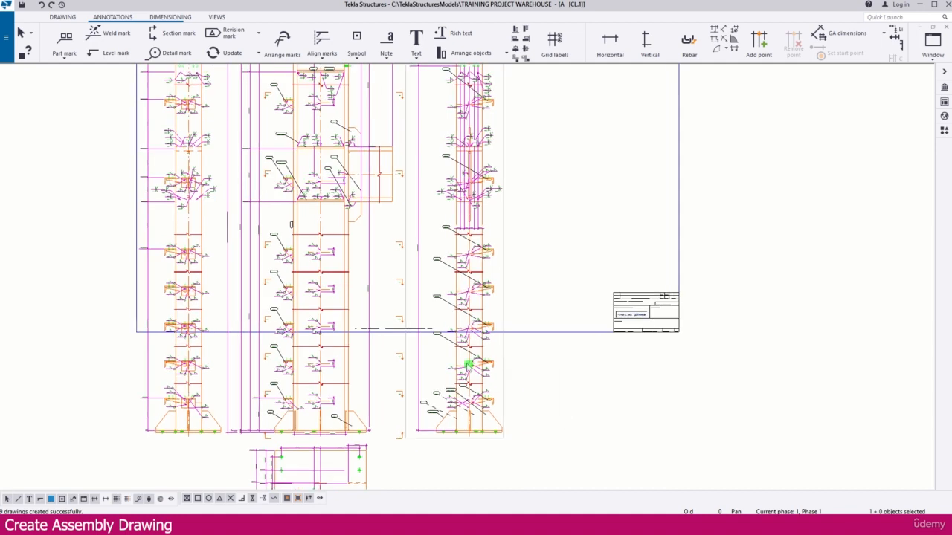
left_click_drag(468, 363, 561, 416)
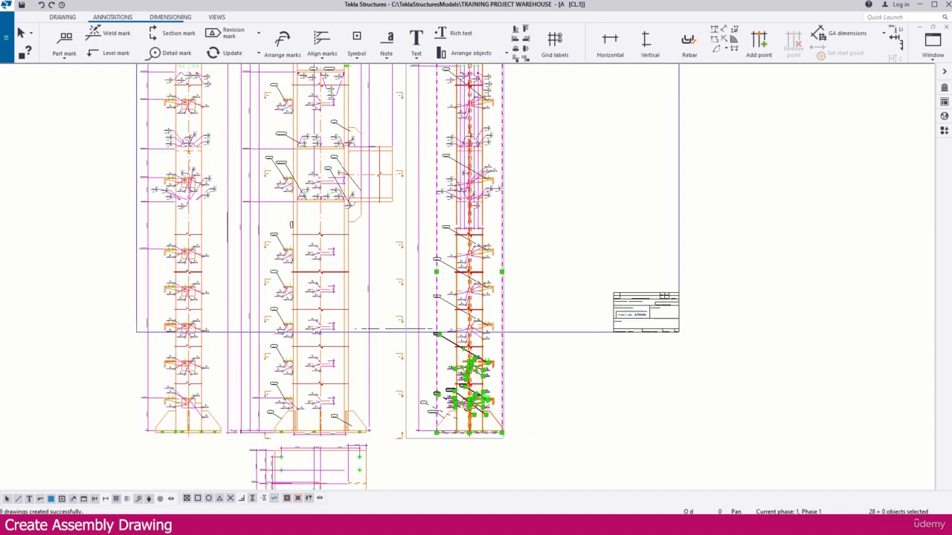
key("Delete")
scroll(485, 398, "down", 4)
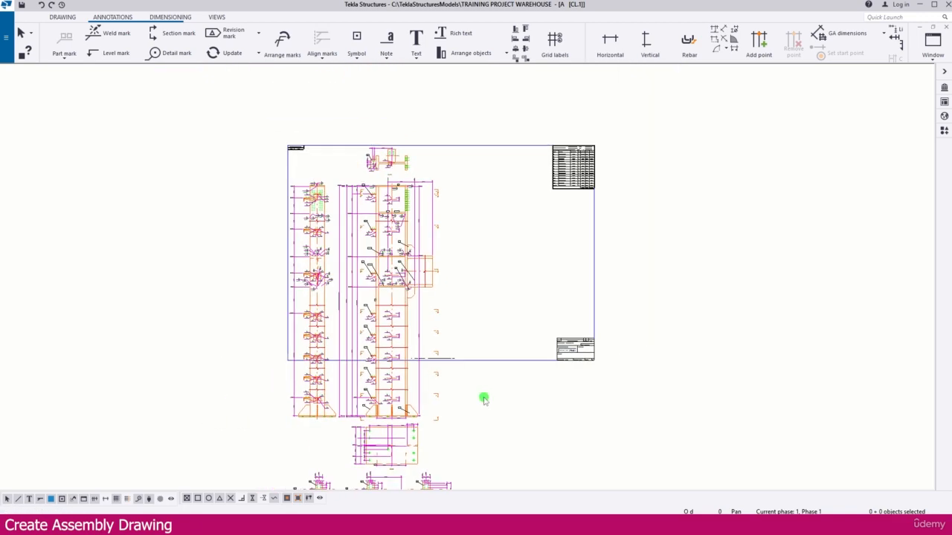
- Move section view E-E from above the front view to the empty area of the sheet below the material list
middle_click_drag(451, 320, 445, 177)
scroll(393, 329, "up", 5)
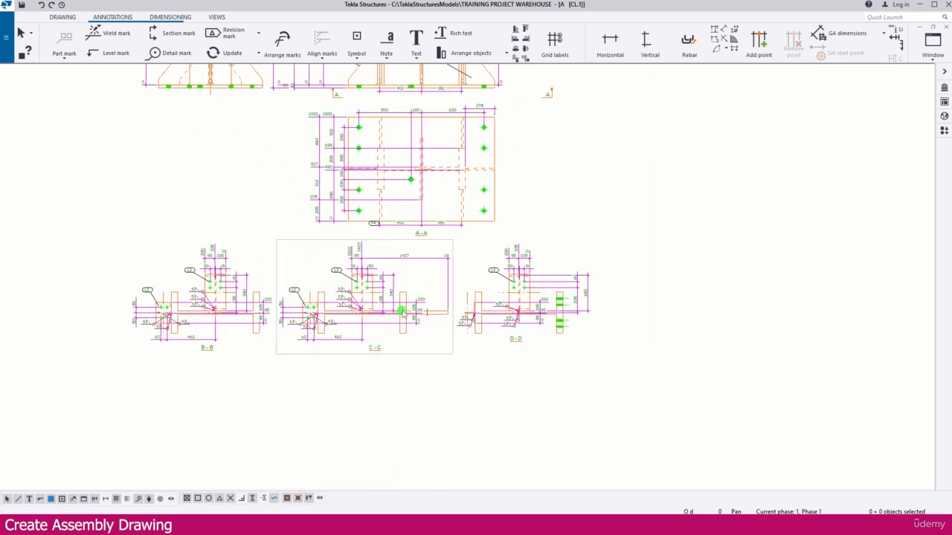
scroll(355, 297, "down", 5)
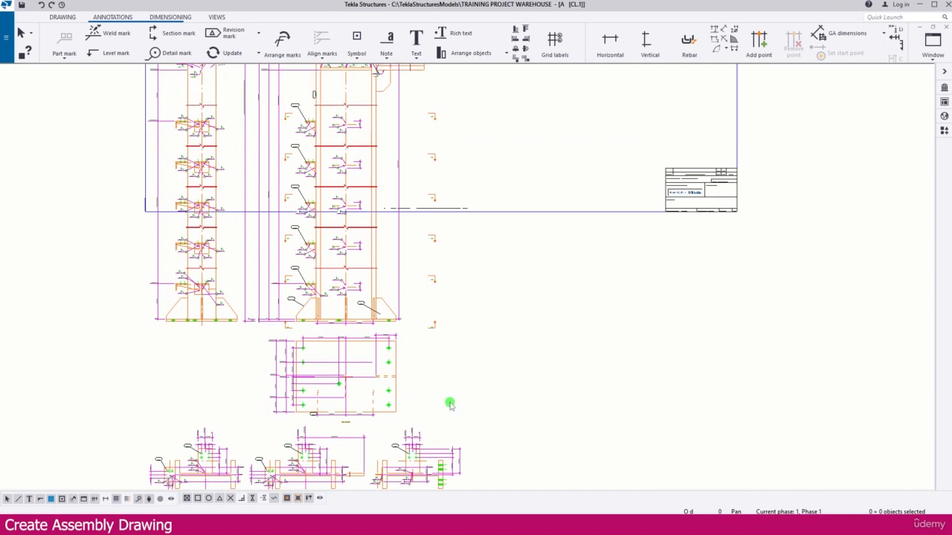
scroll(424, 290, "down", 3)
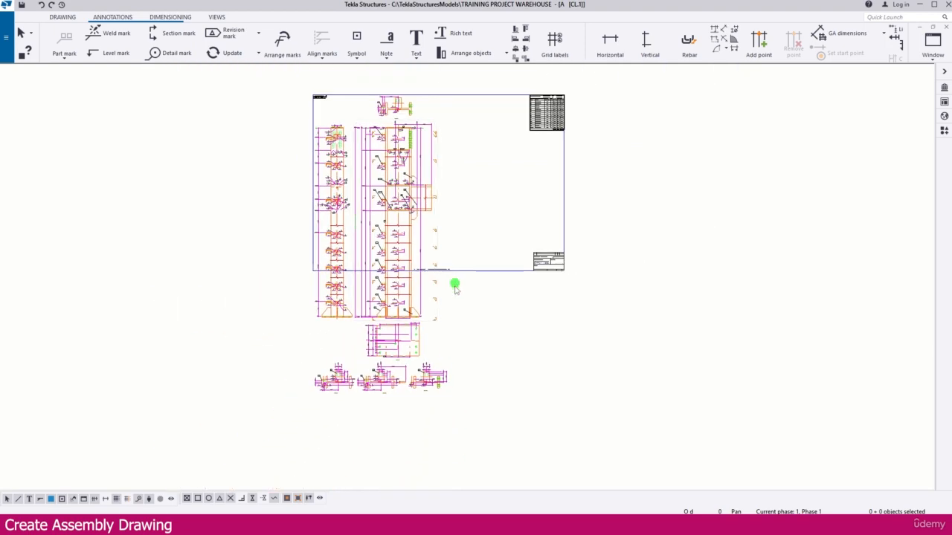
middle_click_drag(454, 284, 449, 322)
scroll(370, 125, "up", 3)
mouse_move(357, 119)
left_mouse_down()
mouse_move(468, 174)
mouse_move(586, 209)
mouse_move(913, 415)
left_mouse_up()
scroll(439, 177, "up", 6)
scroll(406, 187, "up", 2)
left_click(438, 184)
scroll(438, 186, "down", 6)
scroll(703, 289, "down", 2)
- Move the front view and the remaining side view up so both start near the sheet's upper border
left_click(593, 265)
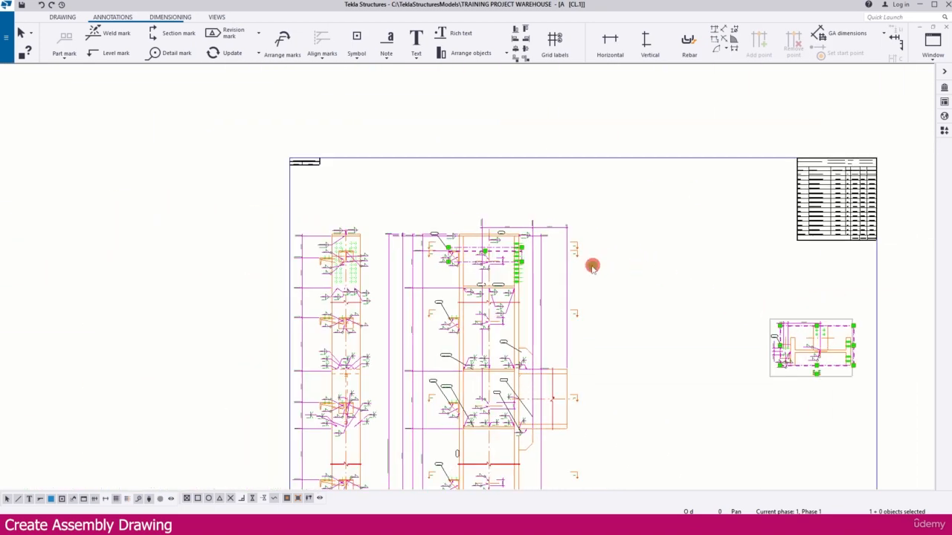
left_click(577, 280)
left_click_drag(576, 280, 611, 227)
scroll(677, 229, "down", 1)
scroll(484, 325, "down", 2)
left_click(467, 364)
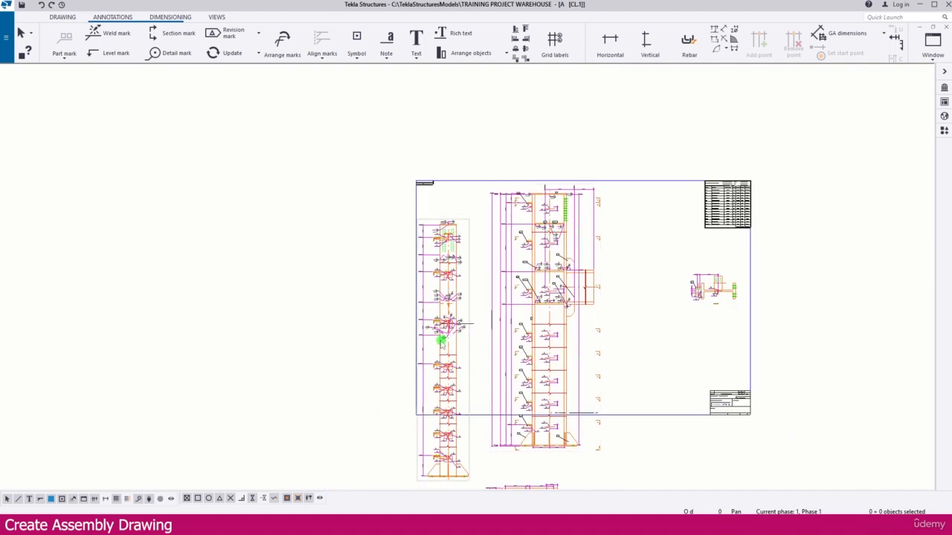
left_click_drag(473, 354, 487, 309)
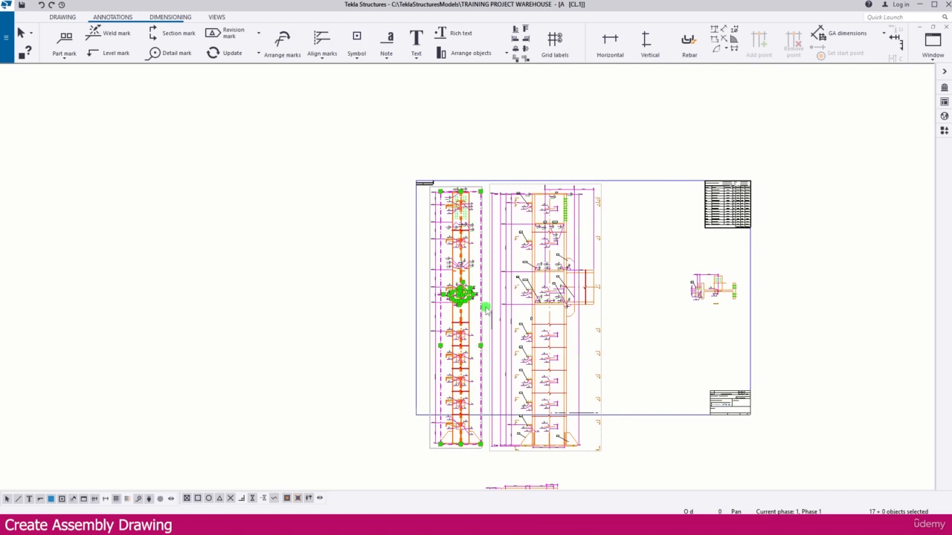
scroll(484, 308, "up", 3)
left_click(482, 311)
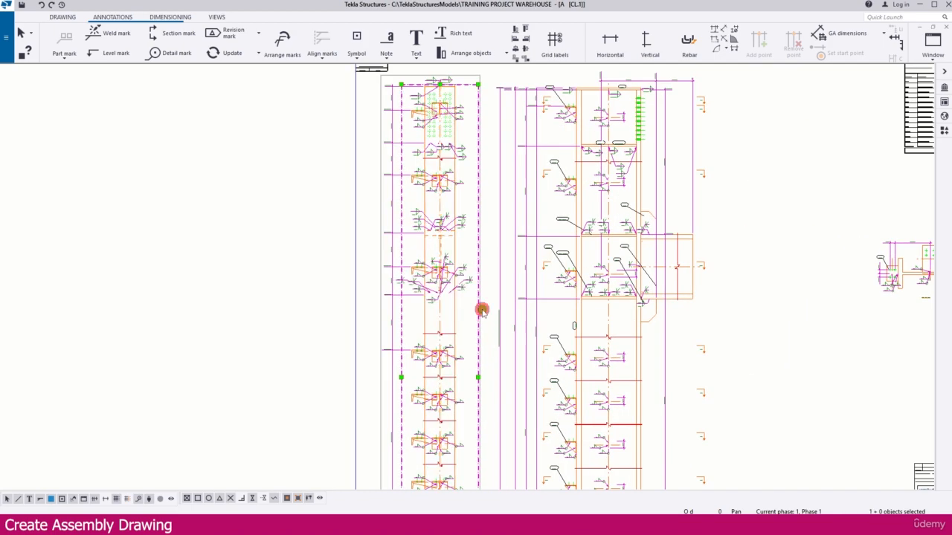
double_click(482, 309)
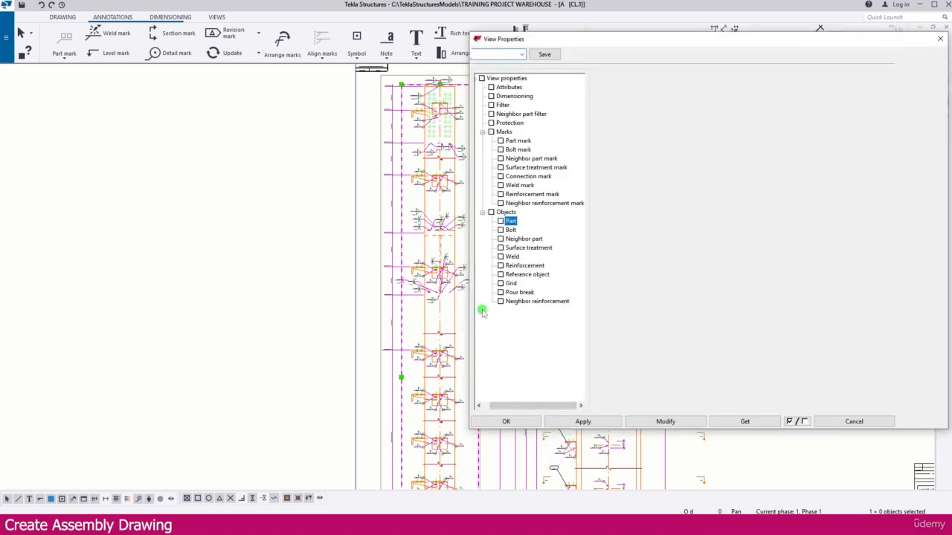
left_click(894, 421)
- Set the scale of the left column side view to 1/15 in its view attributes and modify the view
scroll(487, 368, "up", 3)
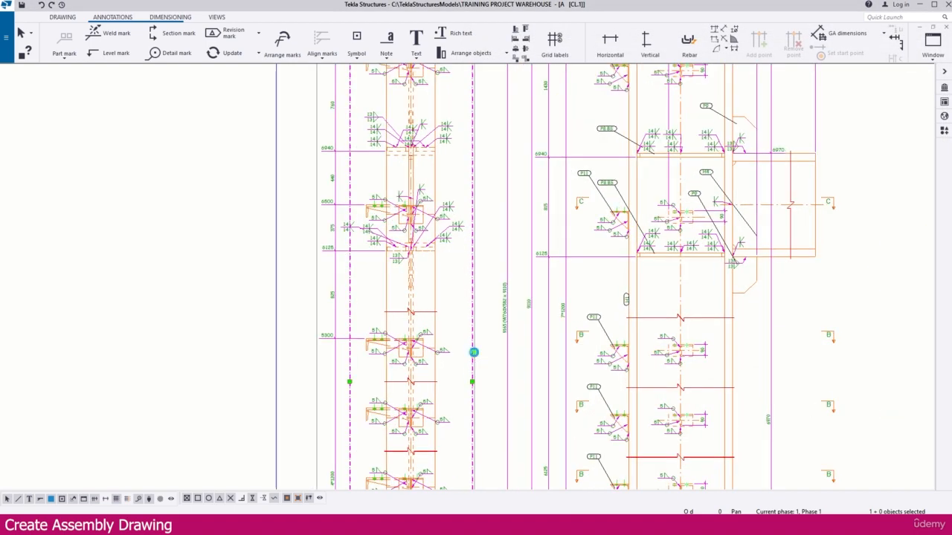
double_click(474, 352)
left_click(515, 87)
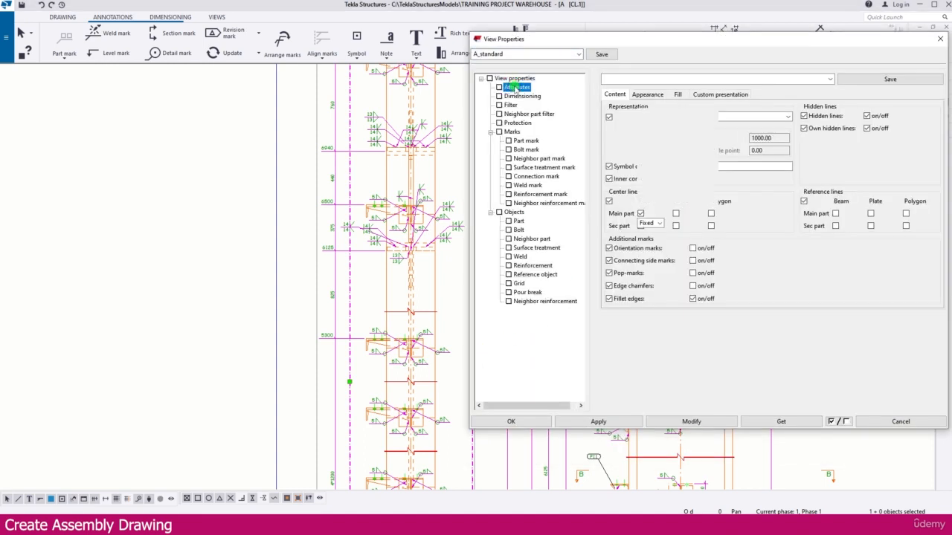
double_click(682, 100)
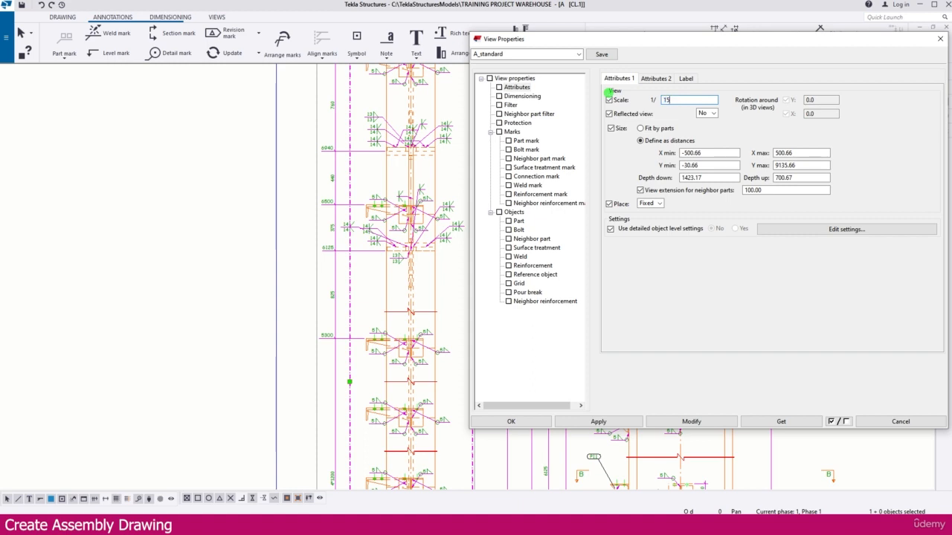
left_click(691, 421)
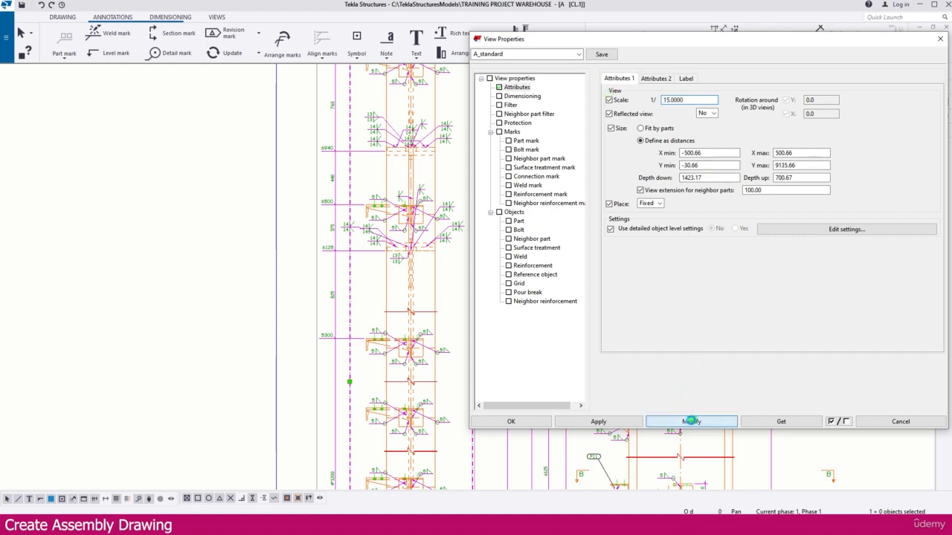
left_click(535, 421)
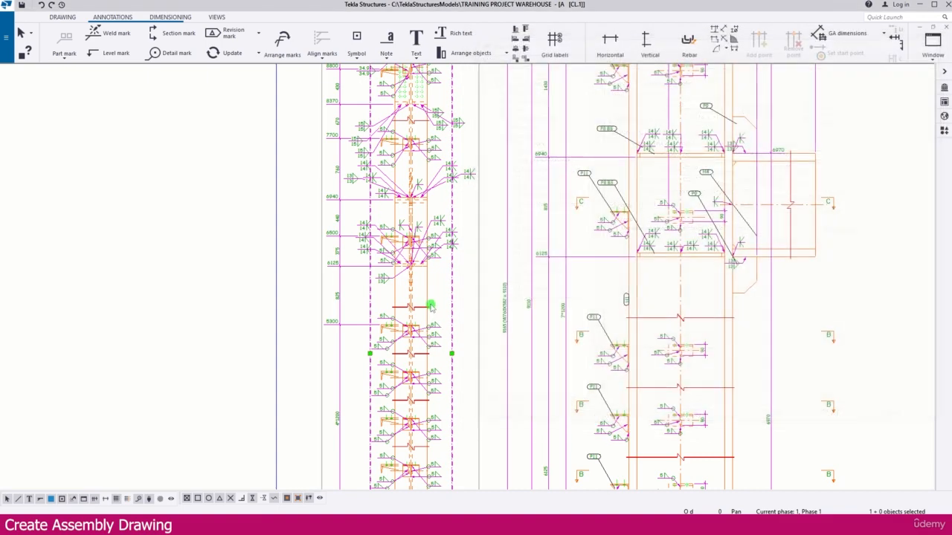
- Set the front view's scale to 1/15 and move it up and closer to the side view
scroll(429, 307, "down", 5)
scroll(443, 255, "up", 1)
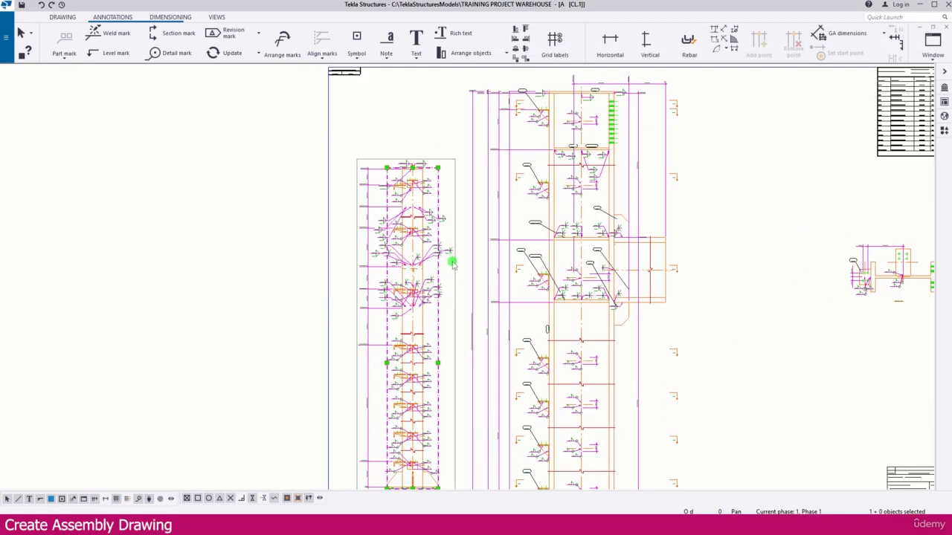
scroll(621, 297, "down", 1)
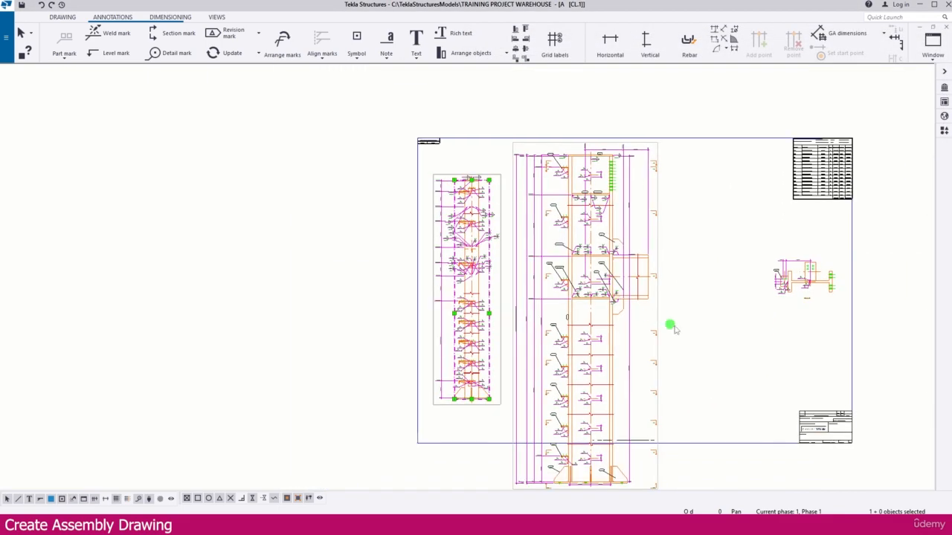
left_click(657, 307)
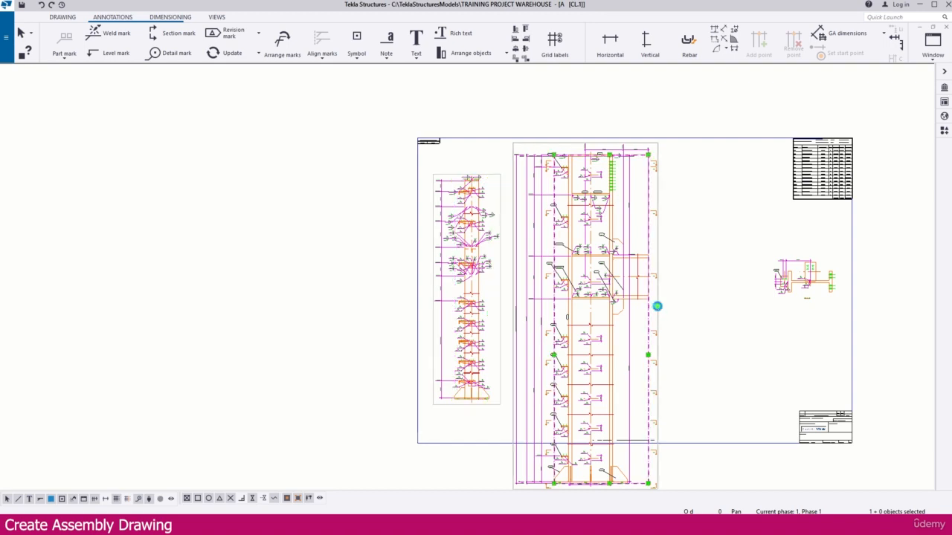
double_click(657, 305)
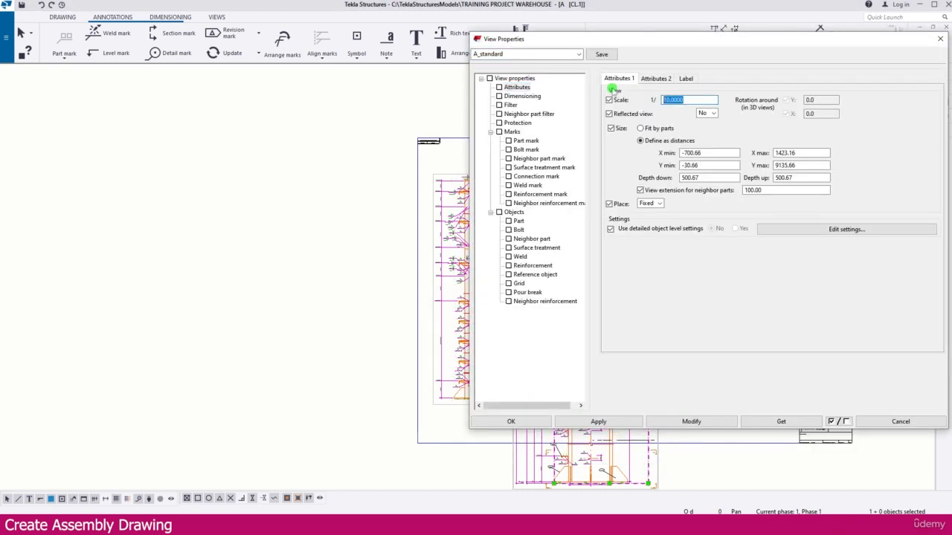
type("15")
left_click(691, 421)
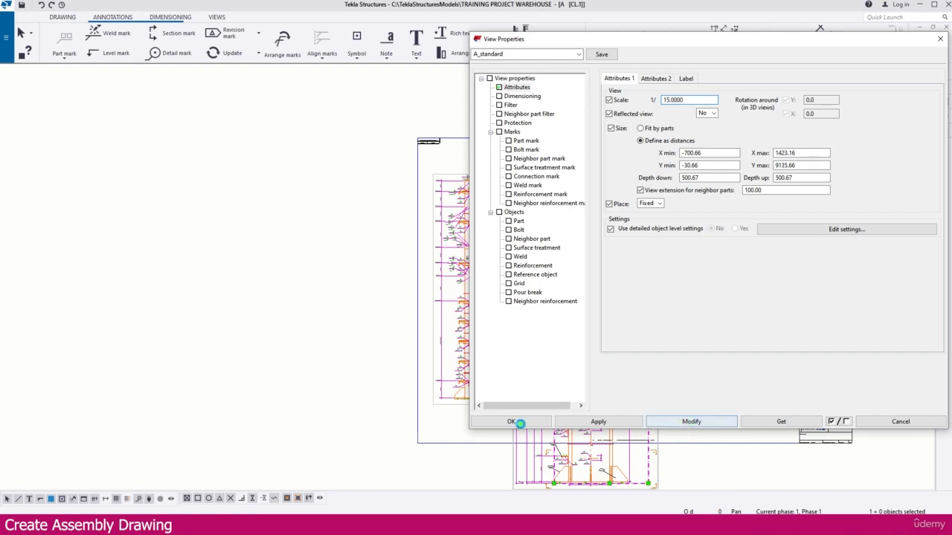
left_click(511, 422)
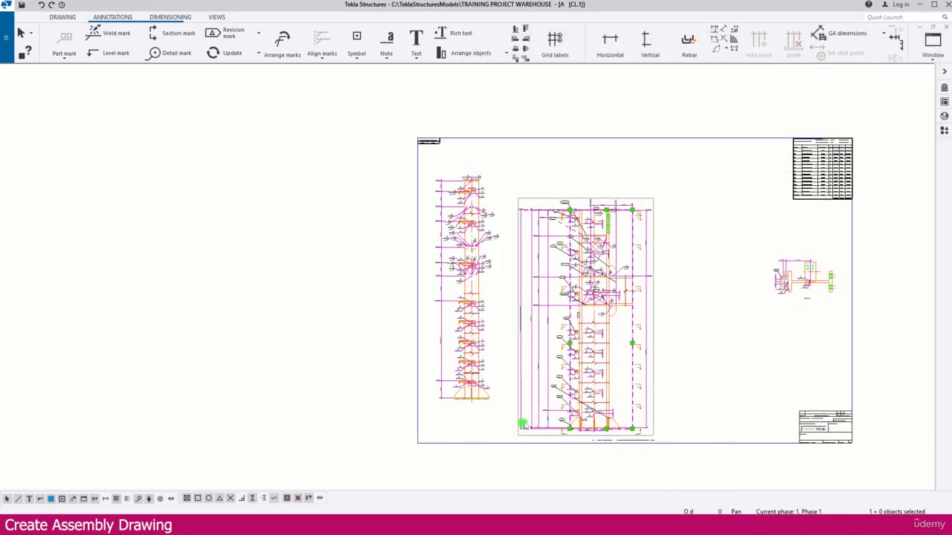
left_click_drag(660, 394, 641, 320)
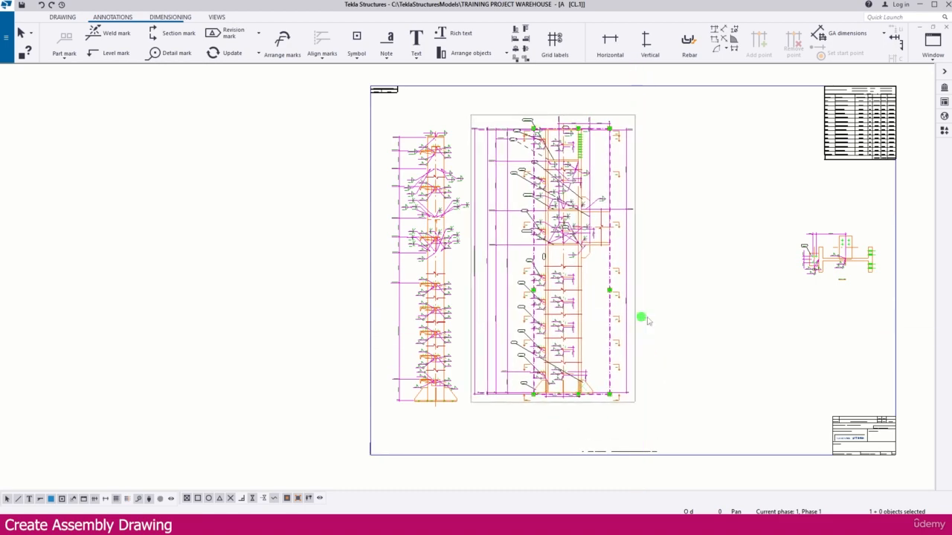
- In the side view's weld mark properties, set the visibility of Welds and Welds in hidden parts to None
scroll(571, 239, "up", 4)
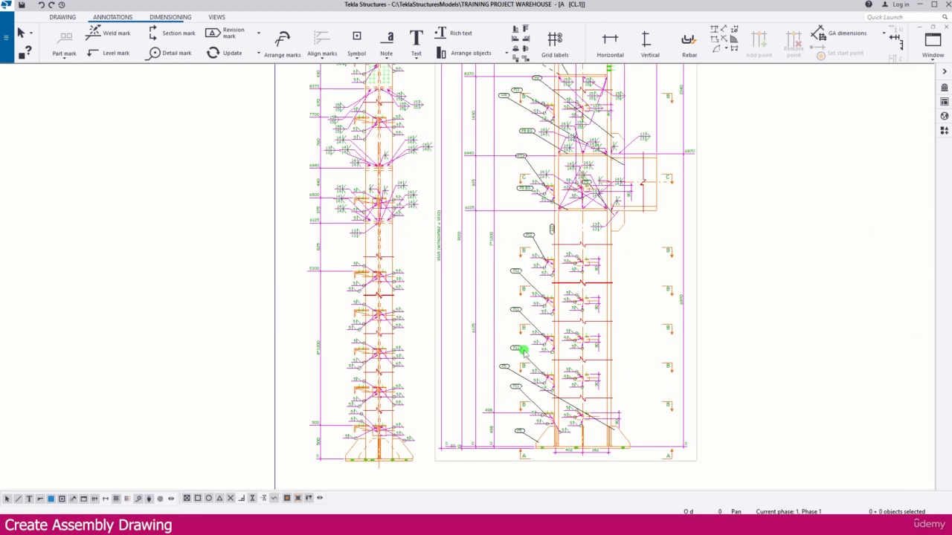
scroll(442, 274, "down", 3)
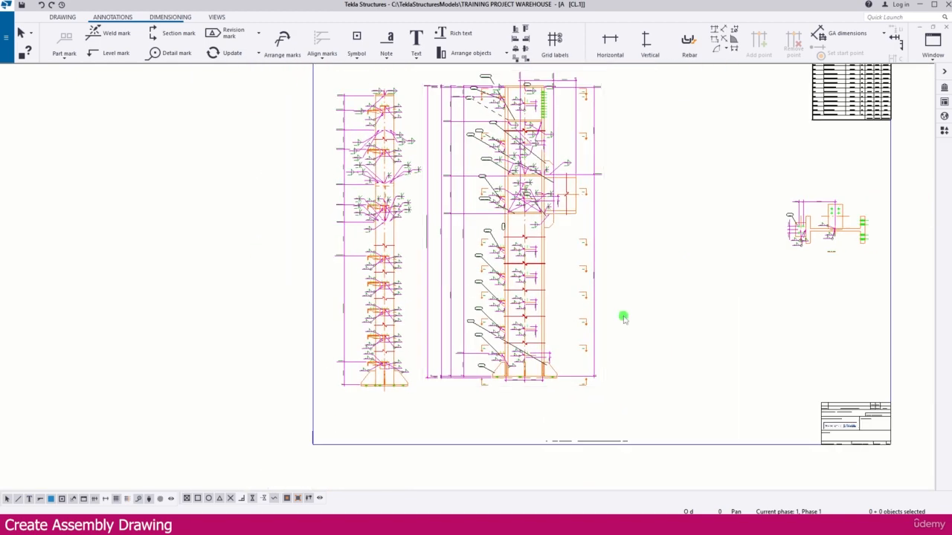
scroll(438, 373, "up", 4)
left_click(406, 418)
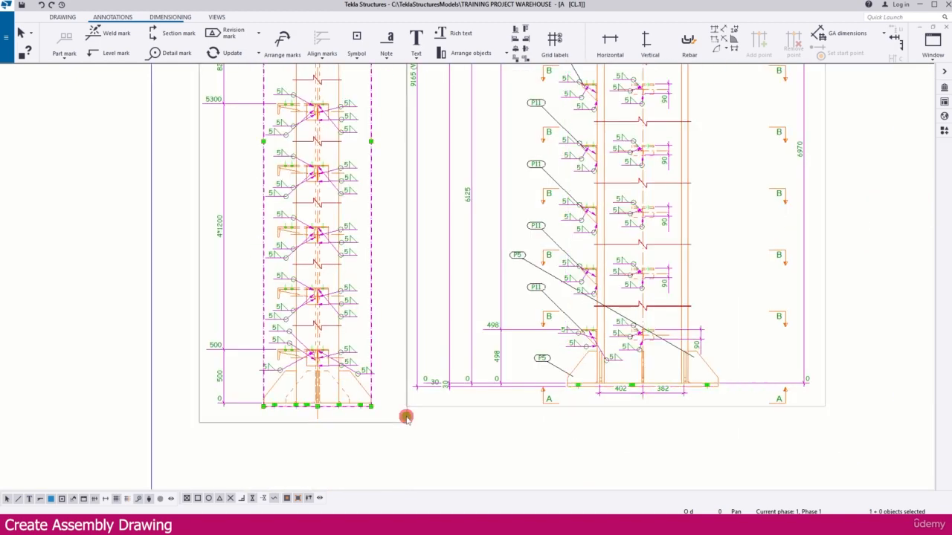
double_click(406, 416)
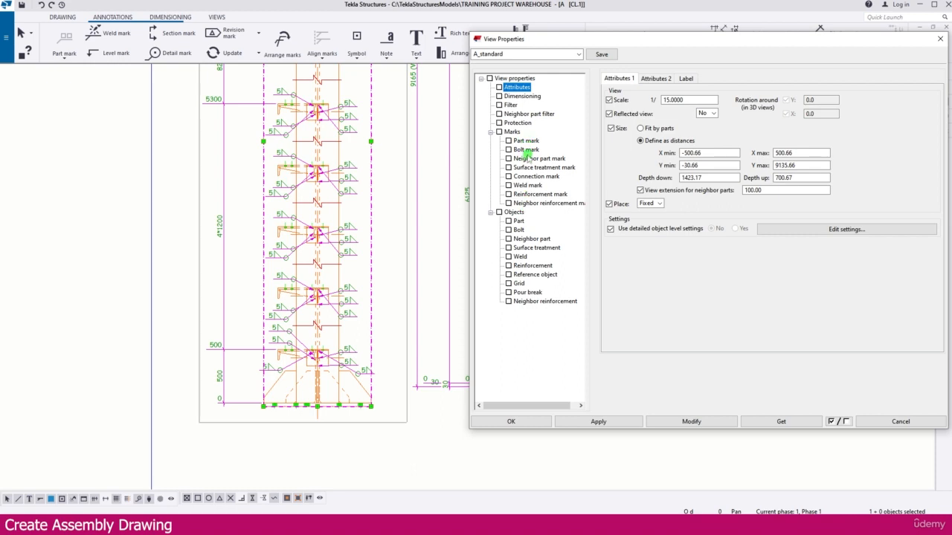
left_click(526, 185)
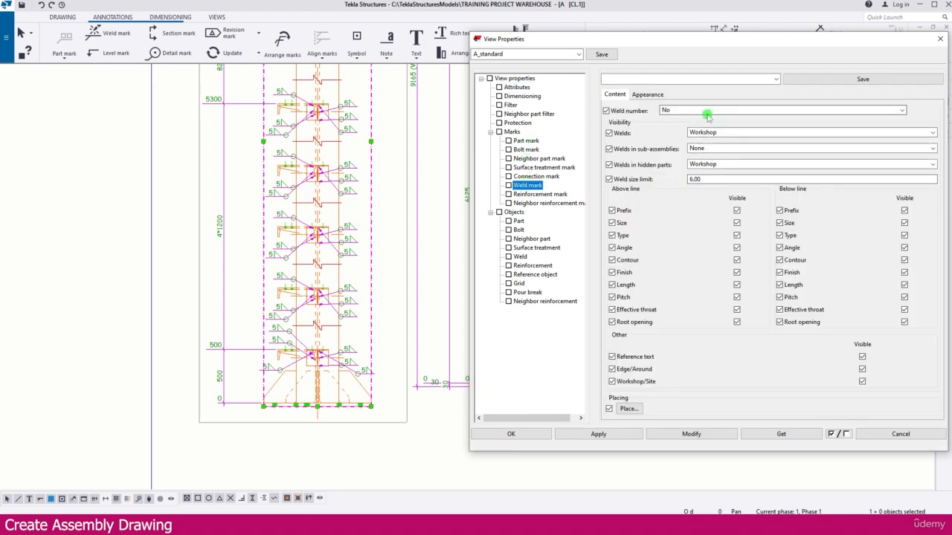
left_click(721, 134)
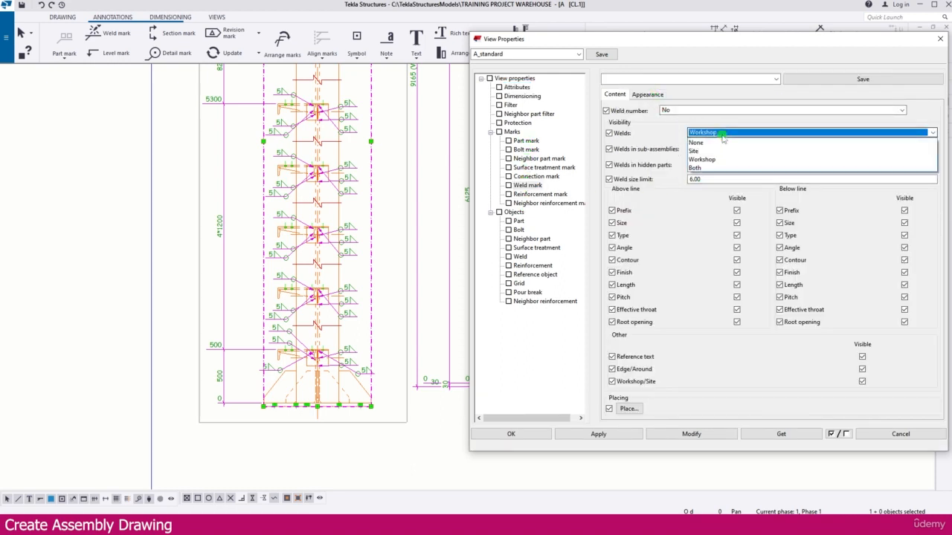
left_click(698, 144)
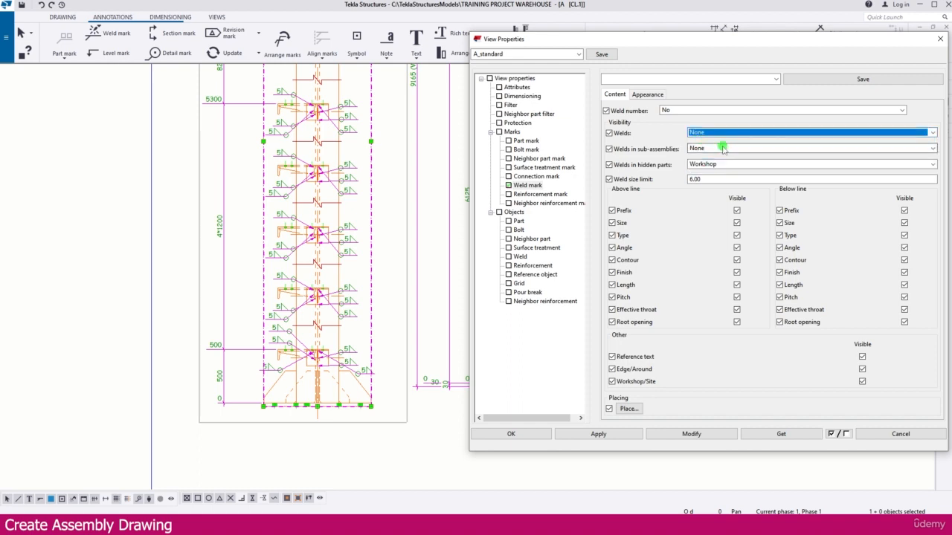
left_click(718, 162)
left_click(704, 176)
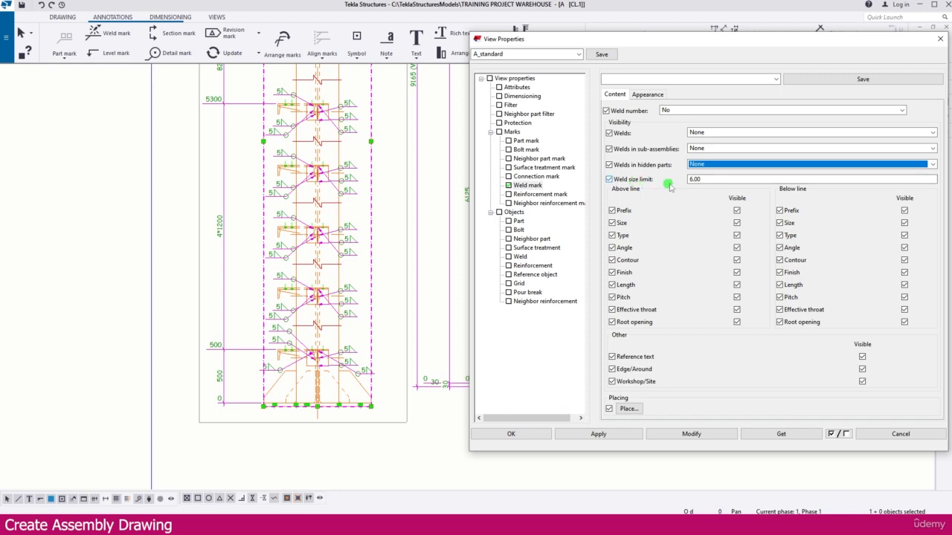
- Modify the side view with the new weld mark settings and close its view properties
left_click(647, 95)
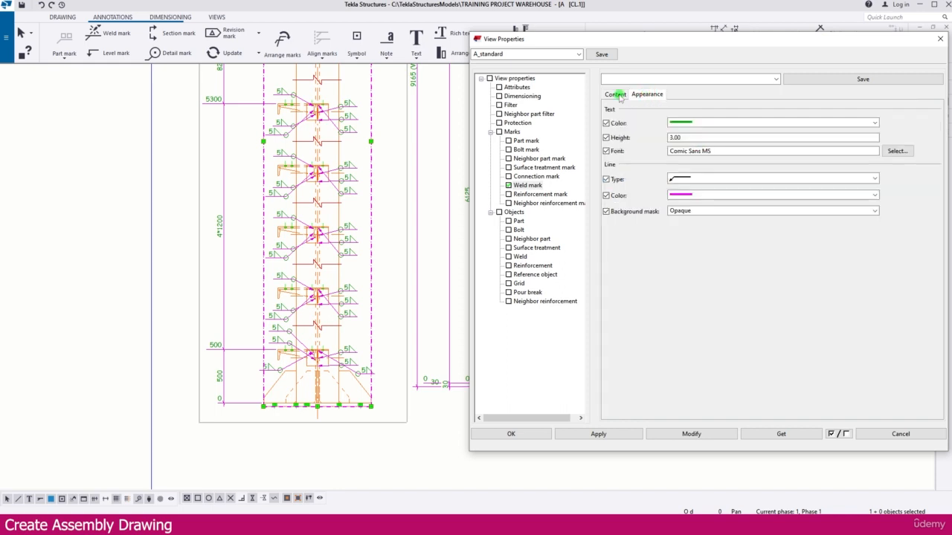
left_click(616, 95)
left_click(702, 434)
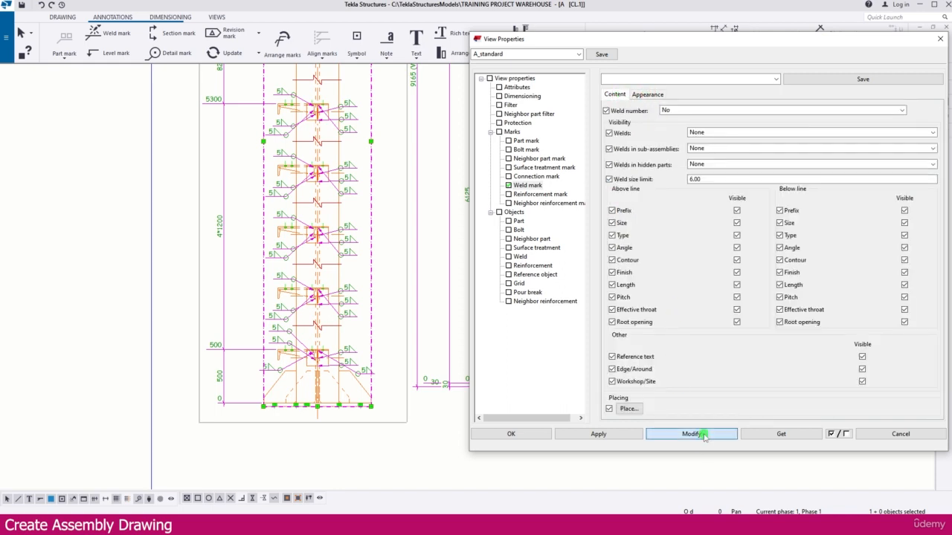
scroll(308, 339, "down", 5)
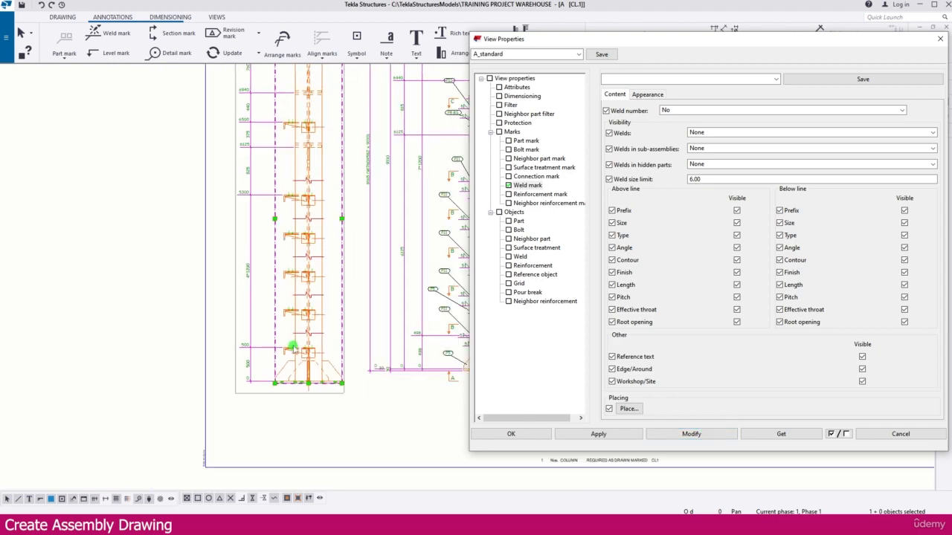
scroll(287, 217, "up", 4)
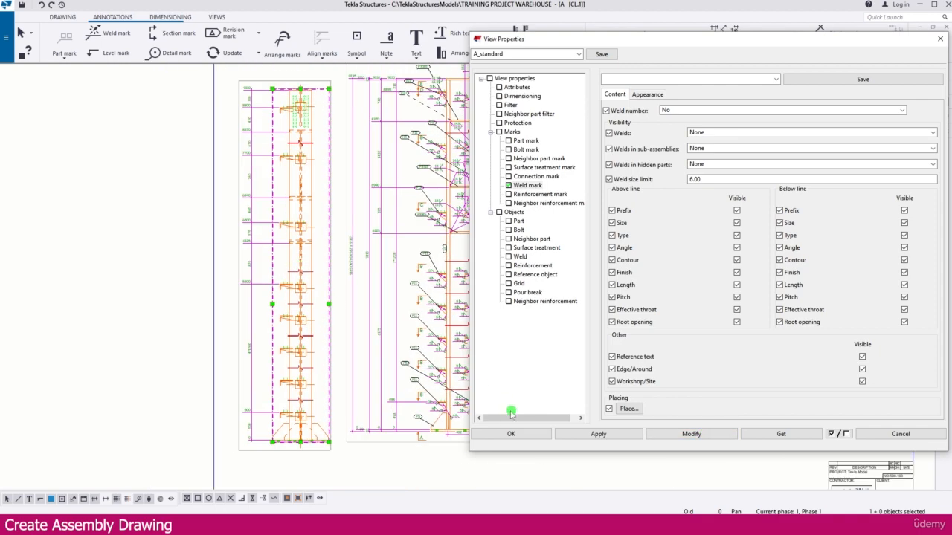
left_click(507, 434)
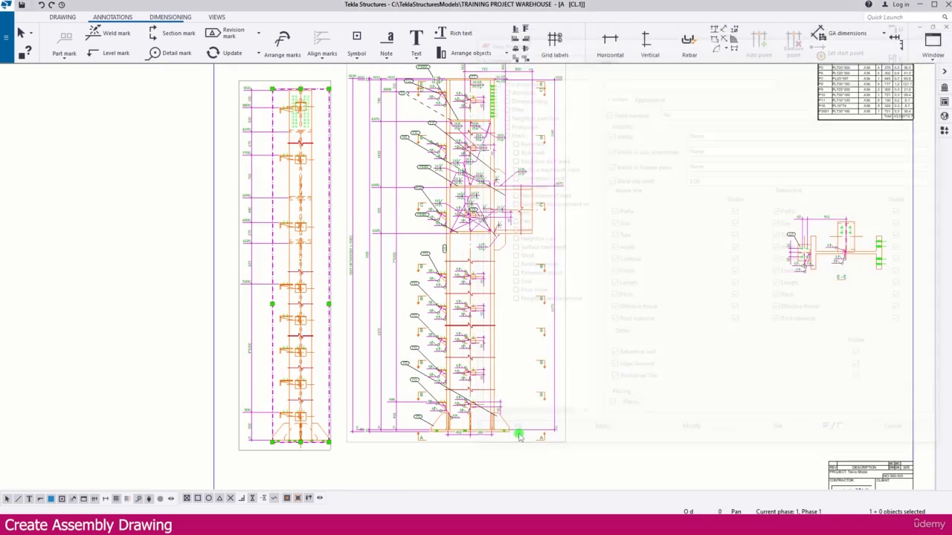
- In the front view's weld mark properties, set Welds and Welds in hidden parts to None
left_click(566, 397)
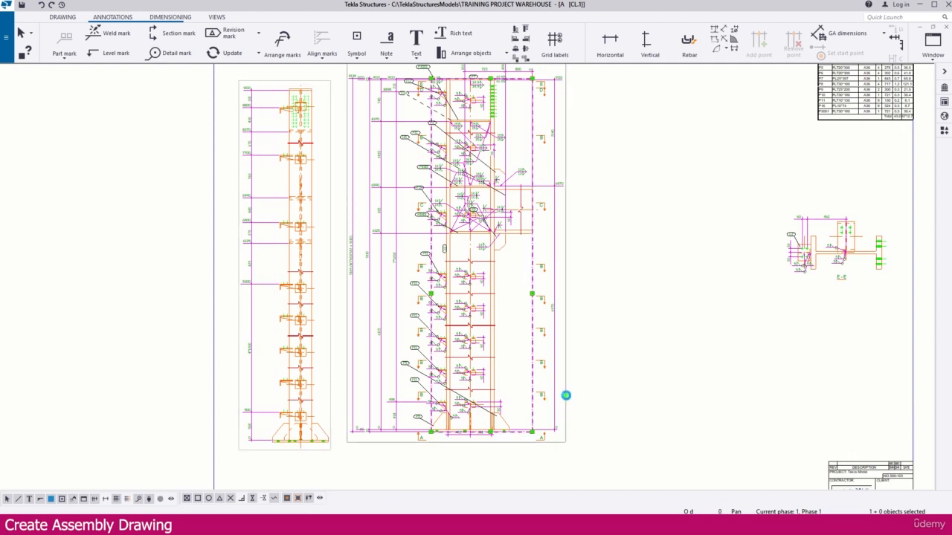
double_click(566, 396)
left_click(549, 188)
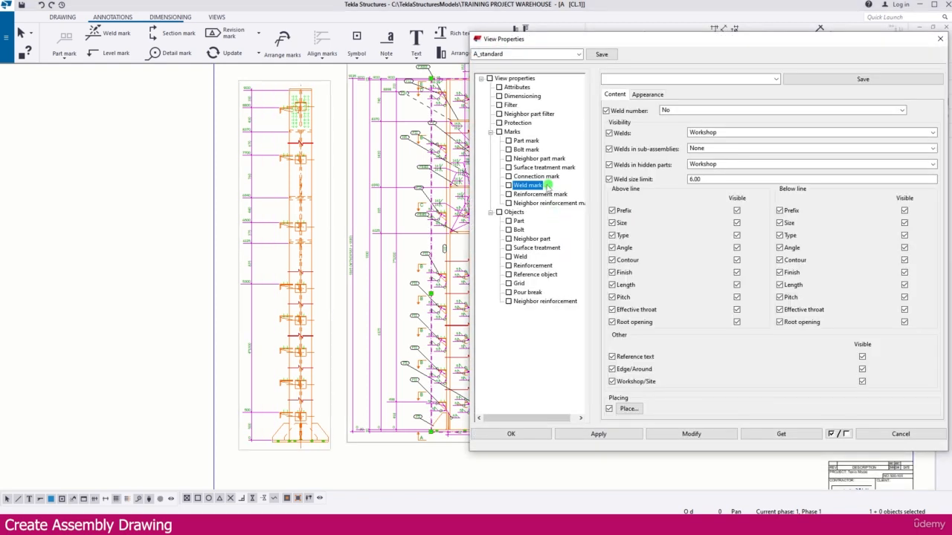
left_click(710, 132)
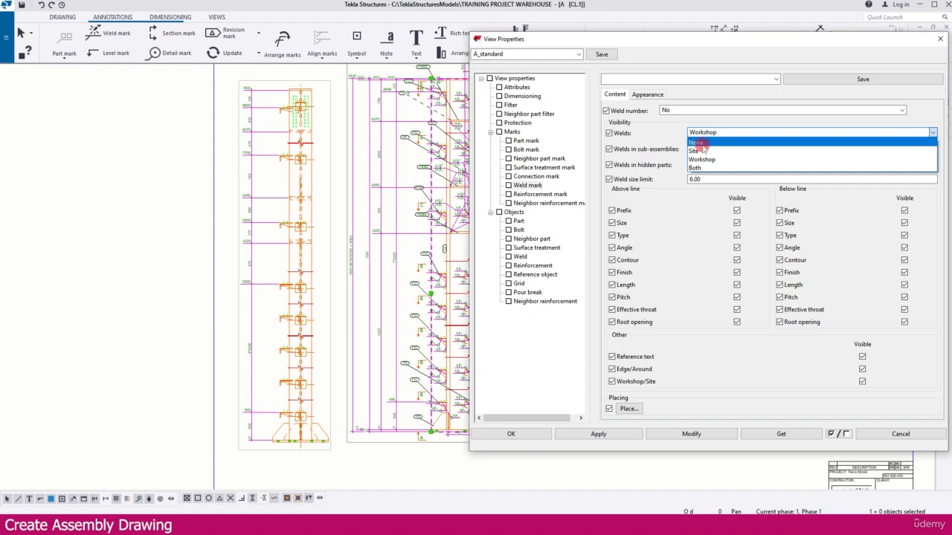
left_click(710, 141)
left_click(710, 148)
left_click(710, 156)
left_click(712, 165)
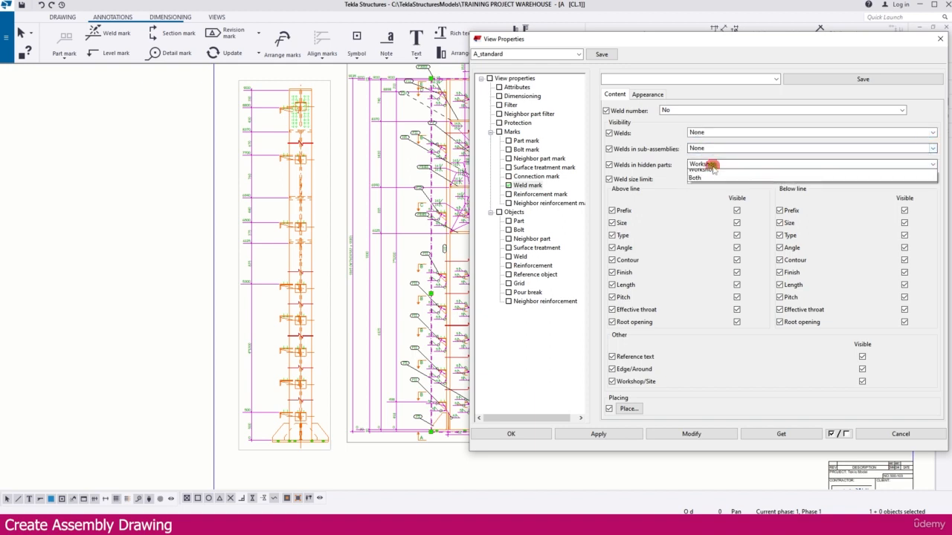
left_click(711, 174)
- Keep Welds at None, modify the front view with these weld mark settings, and close its view properties
left_click(705, 133)
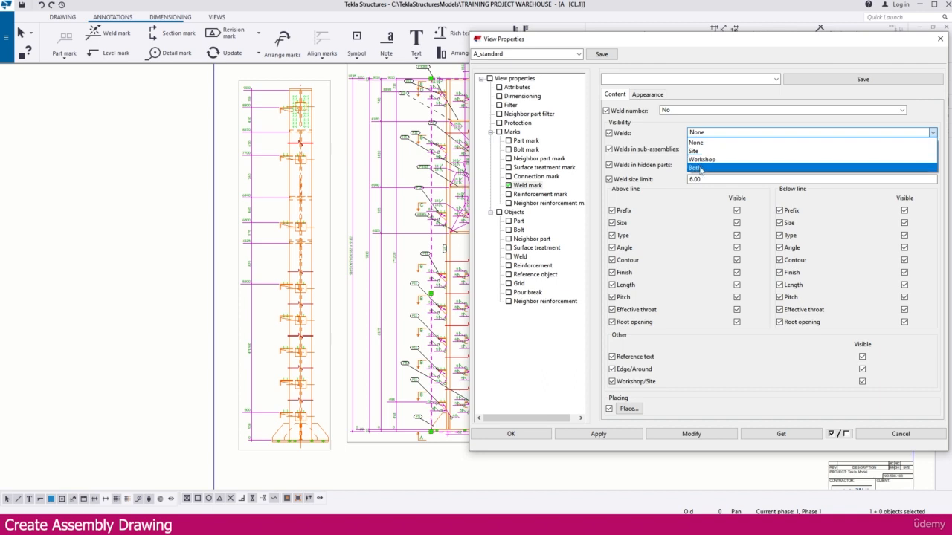
left_click(715, 132)
left_click(699, 435)
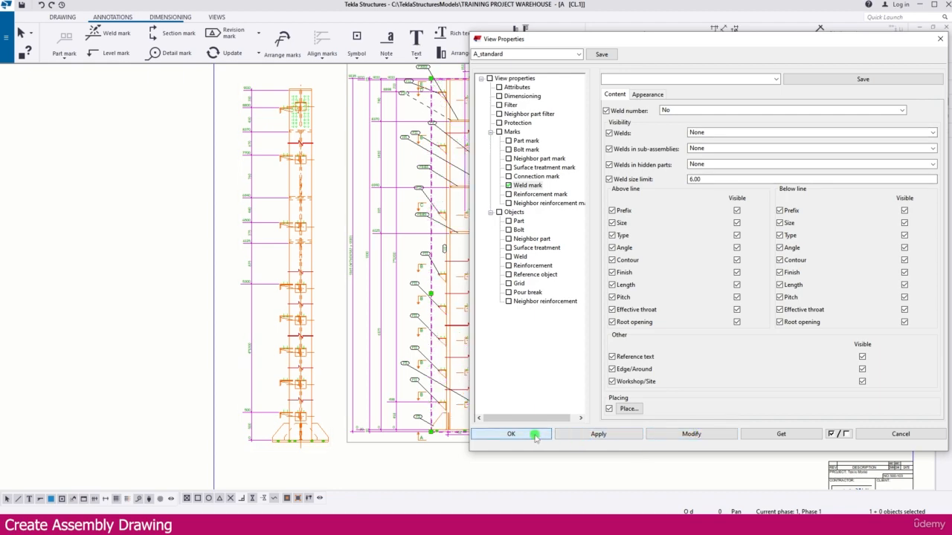
left_click(511, 433)
- Move the P5 part mark with the long crossing leader beside the right base stiffener in the front view
scroll(275, 273, "up", 5)
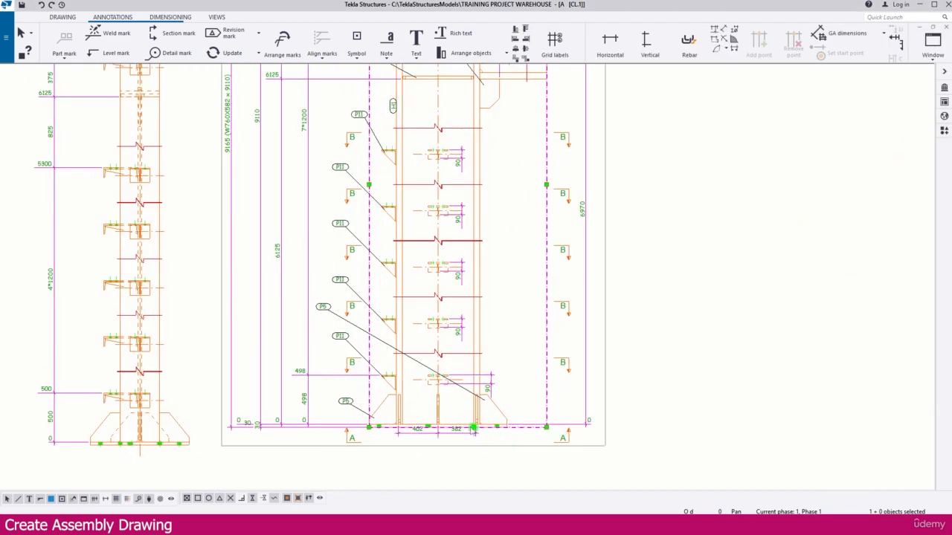
mouse_move(275, 273)
left_mouse_down()
mouse_move(532, 410)
mouse_move(585, 414)
mouse_move(570, 385)
mouse_move(595, 400)
mouse_move(594, 381)
mouse_move(598, 394)
mouse_move(566, 410)
mouse_move(586, 410)
mouse_move(581, 395)
mouse_move(596, 424)
mouse_move(598, 399)
mouse_move(616, 412)
mouse_move(605, 420)
mouse_move(592, 417)
mouse_move(604, 410)
mouse_move(569, 404)
left_mouse_up()
scroll(584, 413, "up", 4)
scroll(571, 362, "down", 4)
scroll(570, 362, "down", 3)
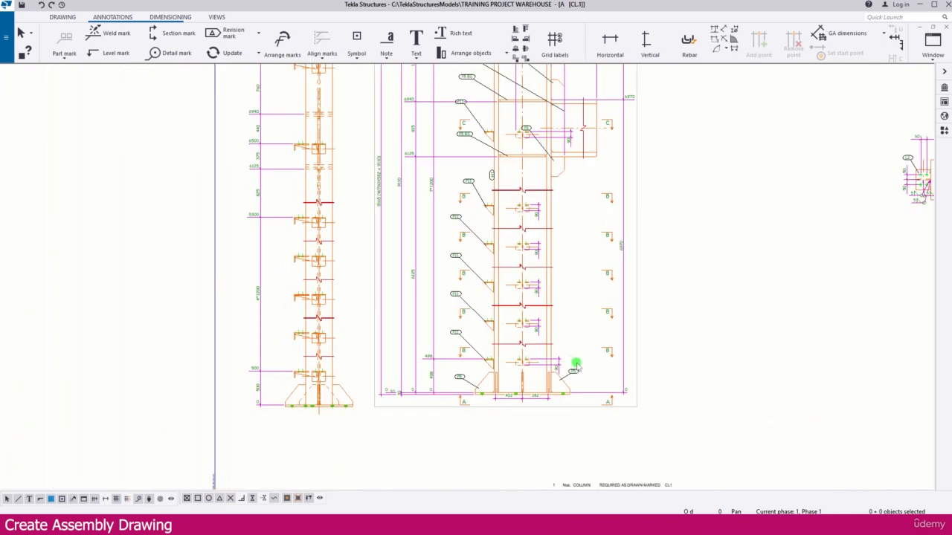
left_click(178, 21)
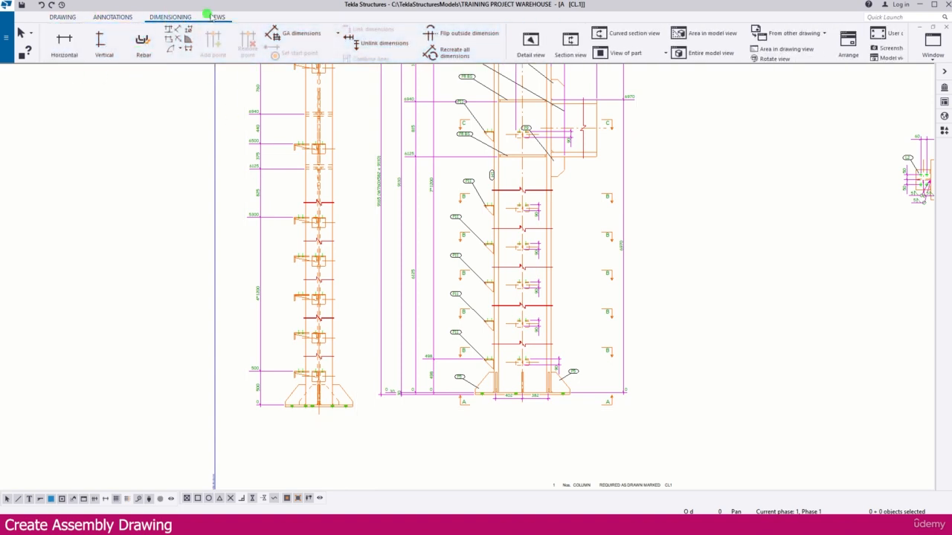
left_click(118, 19)
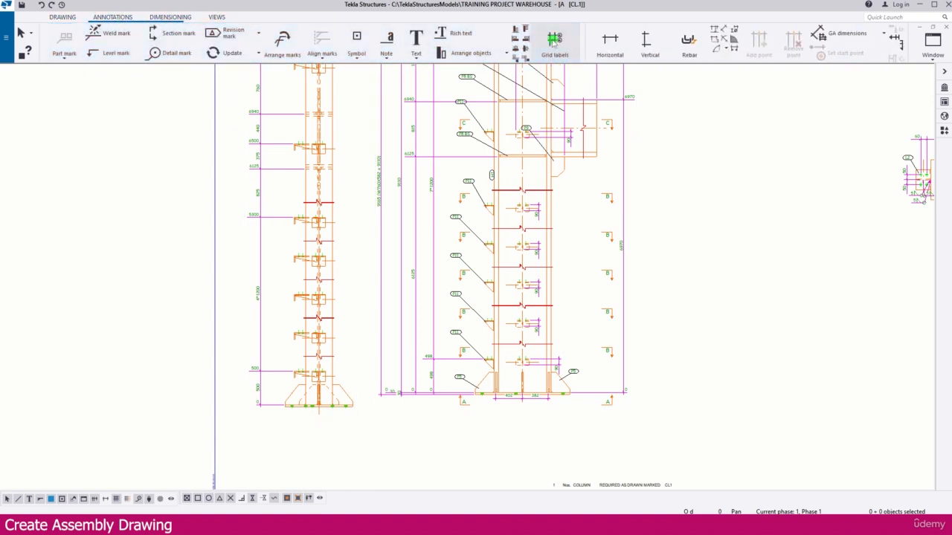
left_click(217, 17)
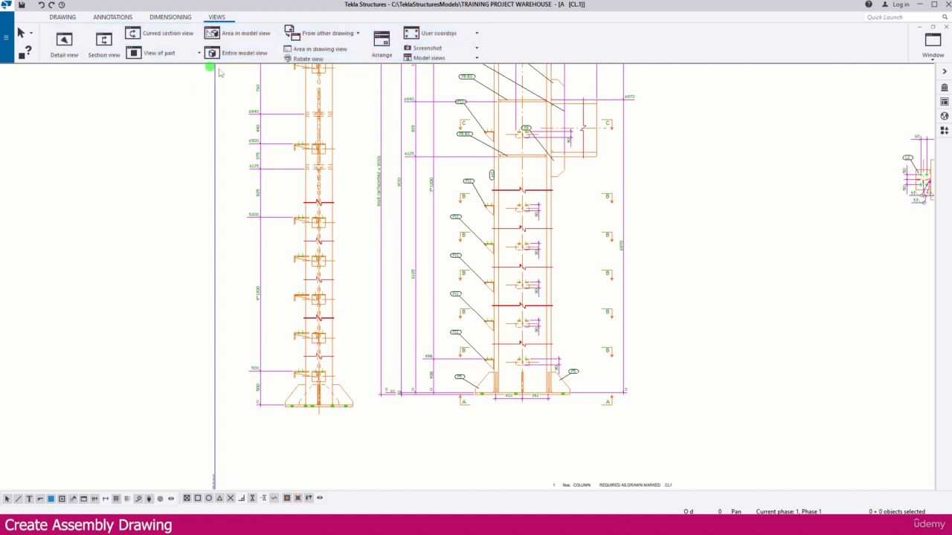
- Change the straight dimension type of the side view's vertical dimension line to relative point-to-point distances and modify it
scroll(399, 319, "down", 2)
scroll(398, 320, "up", 5)
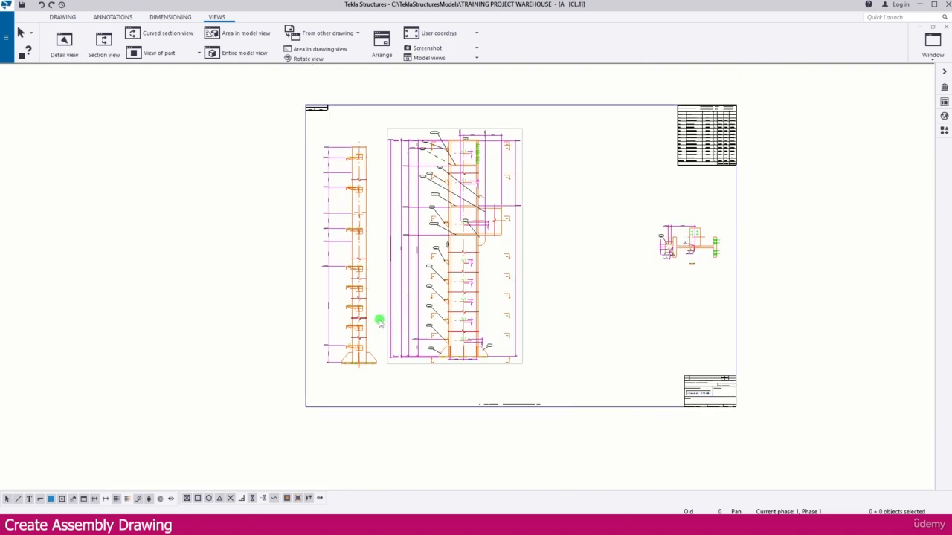
left_click_drag(267, 289, 263, 283)
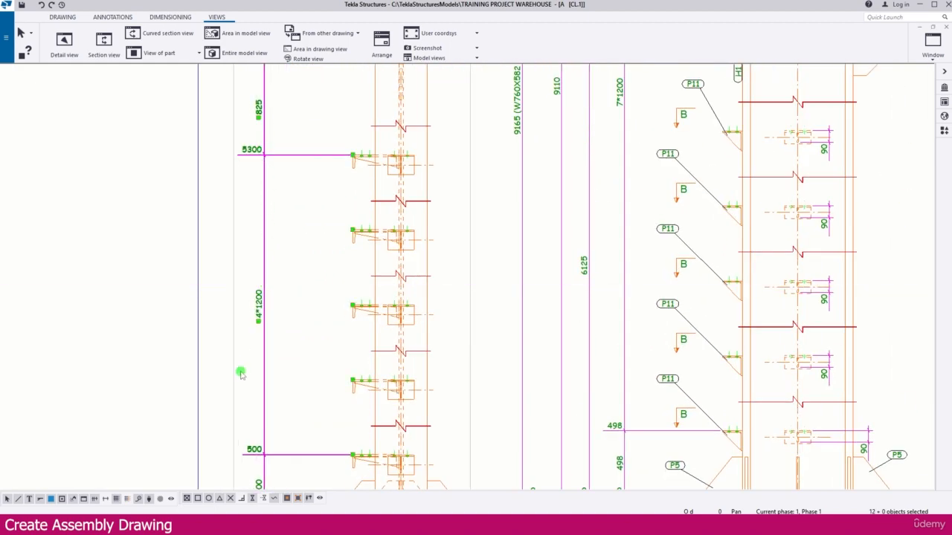
double_click(263, 289)
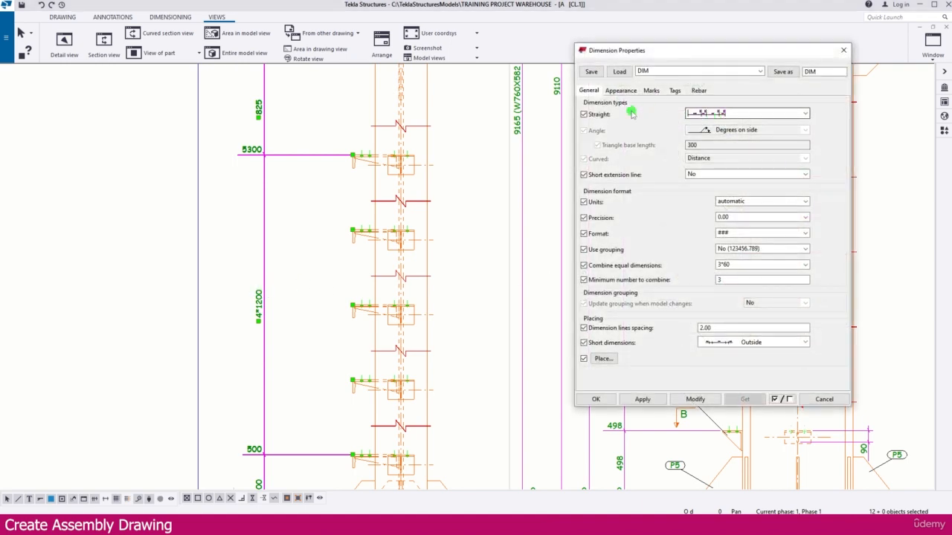
left_click(700, 113)
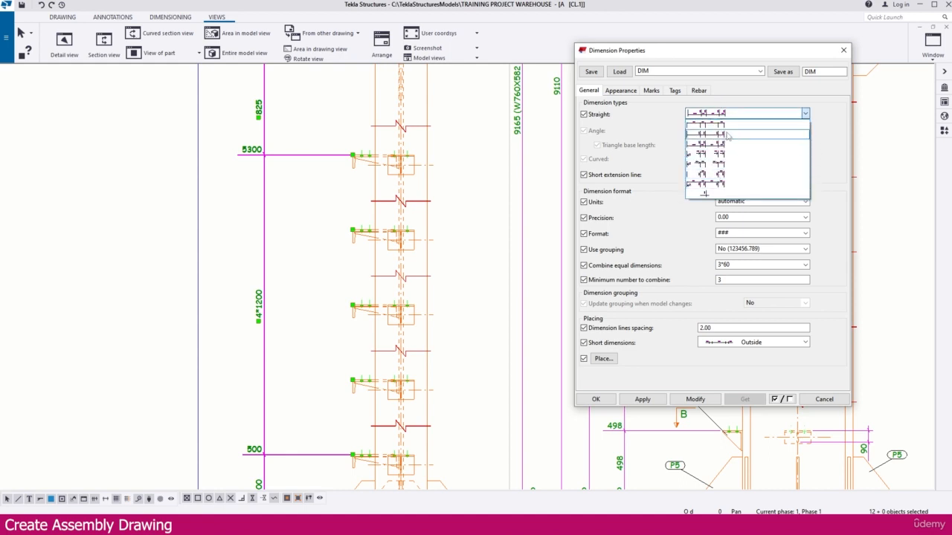
left_click(727, 126)
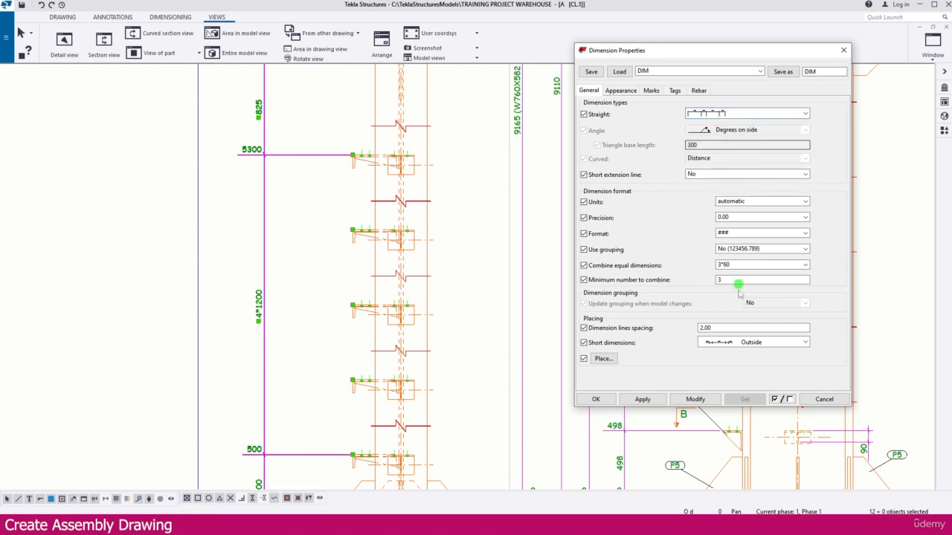
left_click(697, 399)
left_click(304, 314)
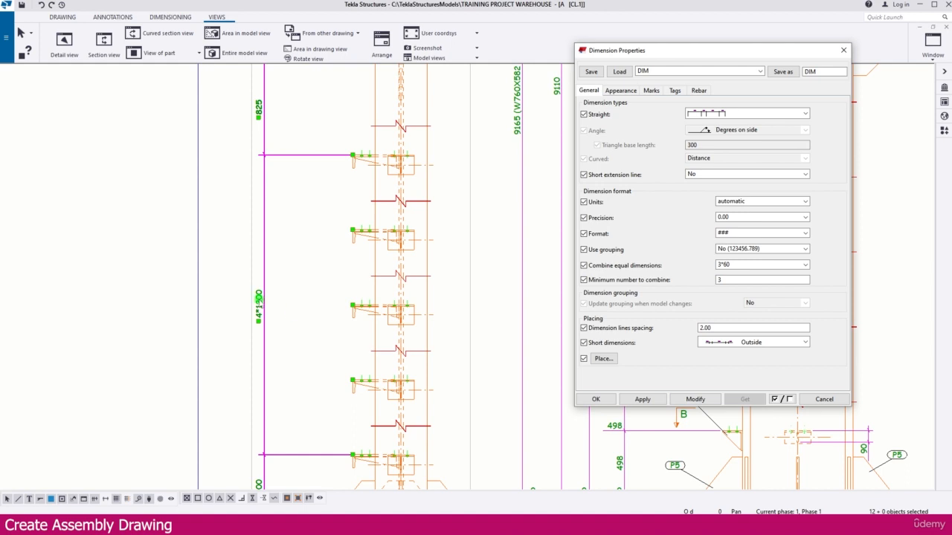
- Try the absolute straight dimension type, with running levels from the base, on the side view's vertical dimension line
left_click(736, 117)
left_click(732, 136)
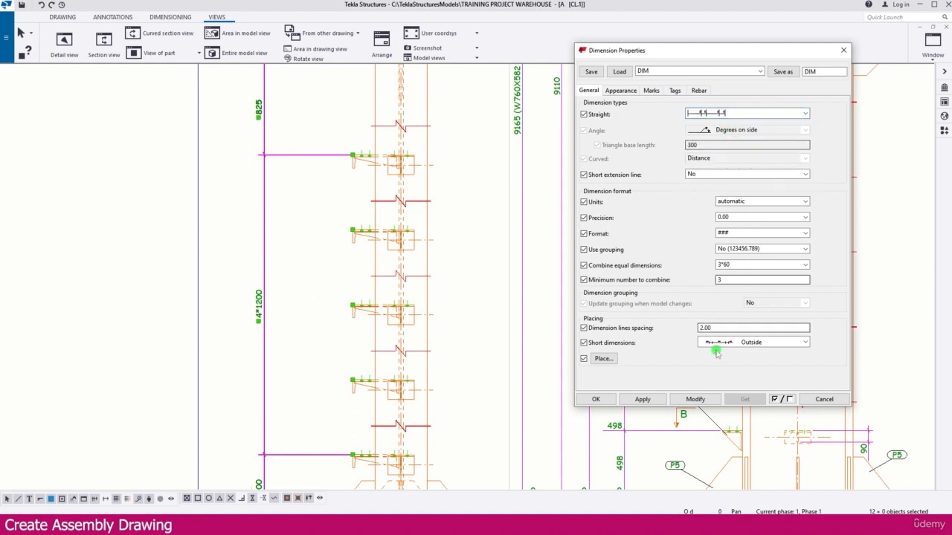
left_click(695, 399)
left_click(231, 188)
left_click(408, 186)
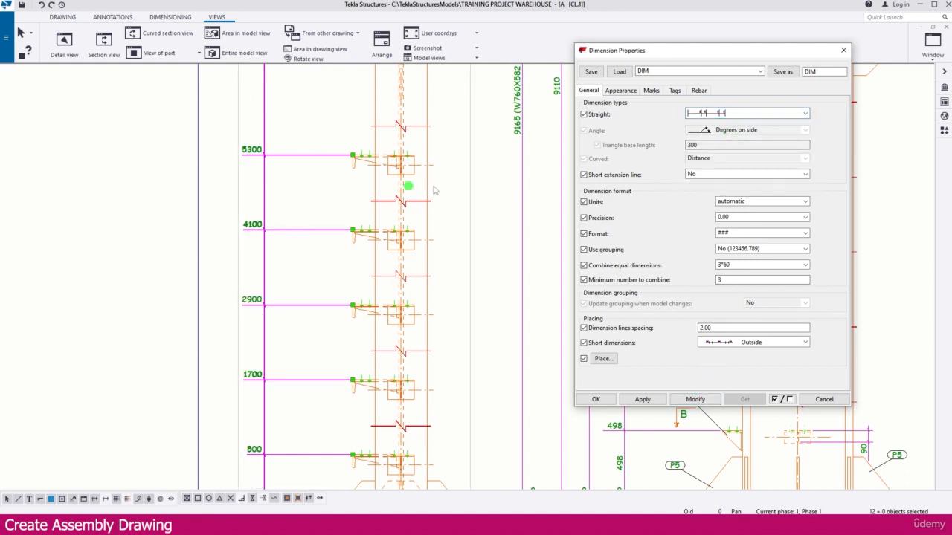
- Switch the side view's vertical dimension line to the combined relative and absolute straight type and modify it
left_click(747, 112)
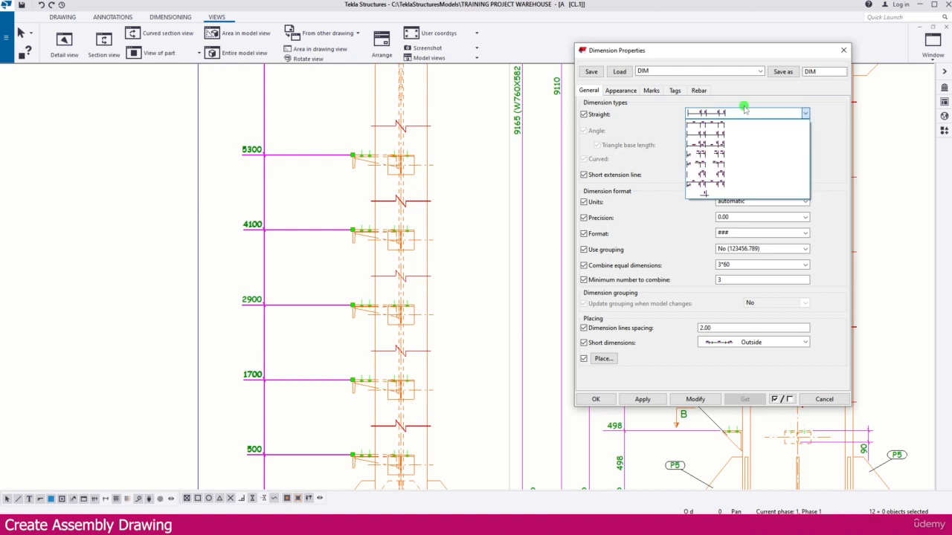
left_click(721, 144)
left_click(695, 400)
left_click(289, 173)
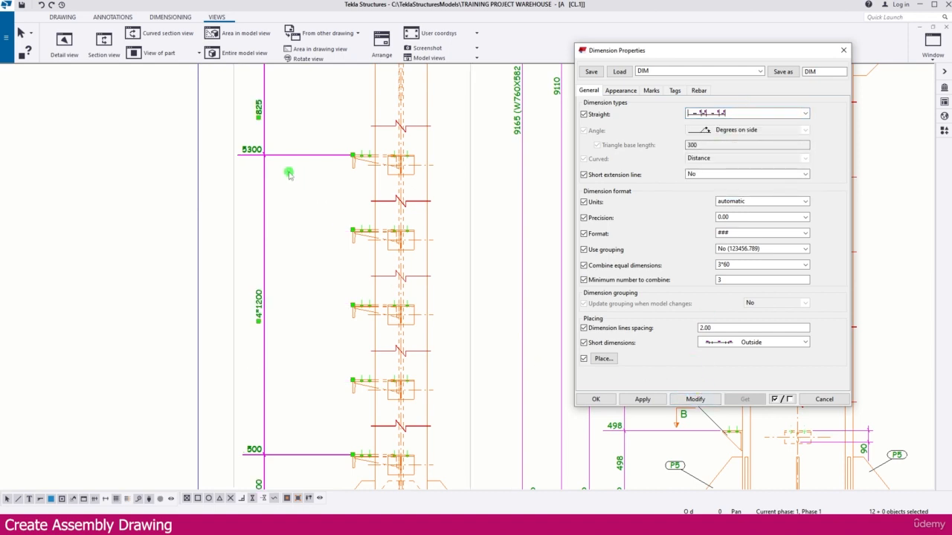
- Return the side view's vertical dimension line to the relative straight type only and modify it
left_click(746, 116)
left_click(731, 125)
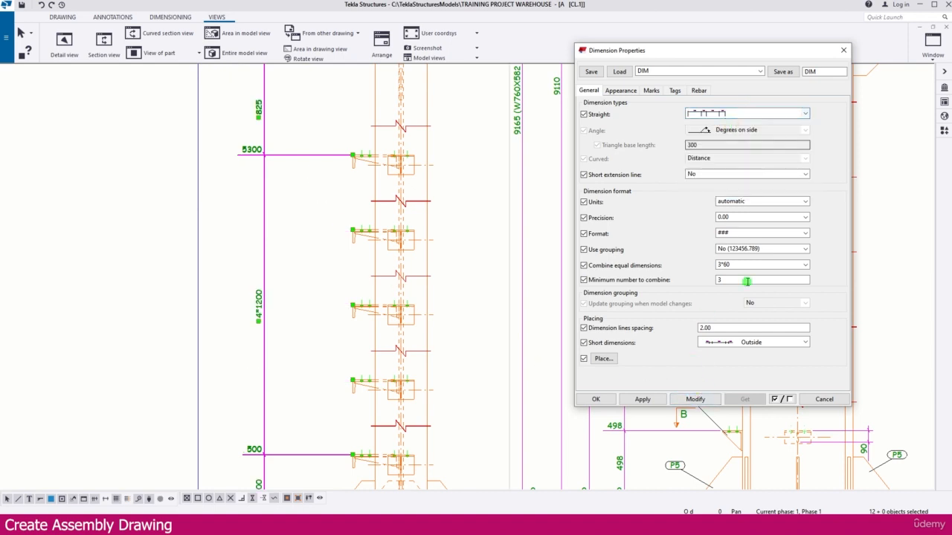
left_click(695, 399)
left_click(300, 267)
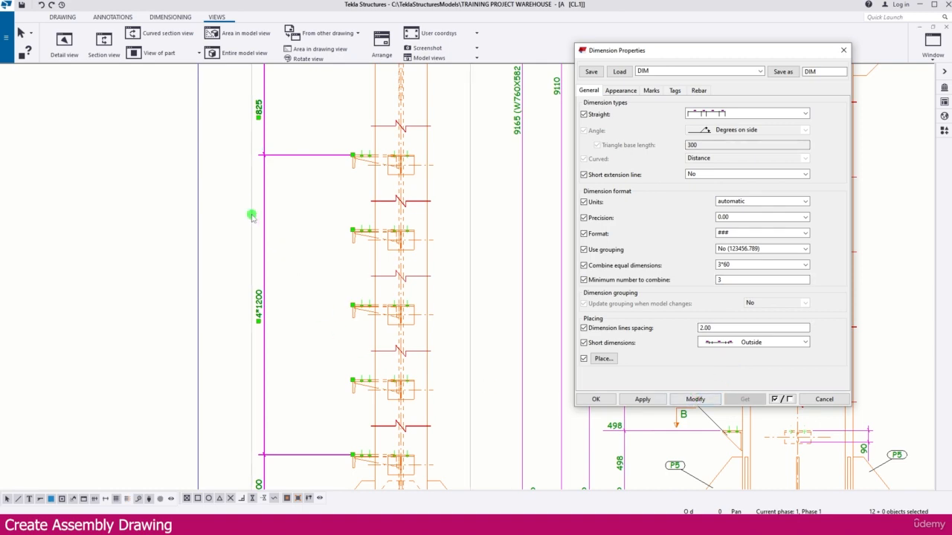
- Select everything on the drawing, apply the relative straight dimension type to all dimensions, and close the dimension properties
scroll(251, 215, "down", 8)
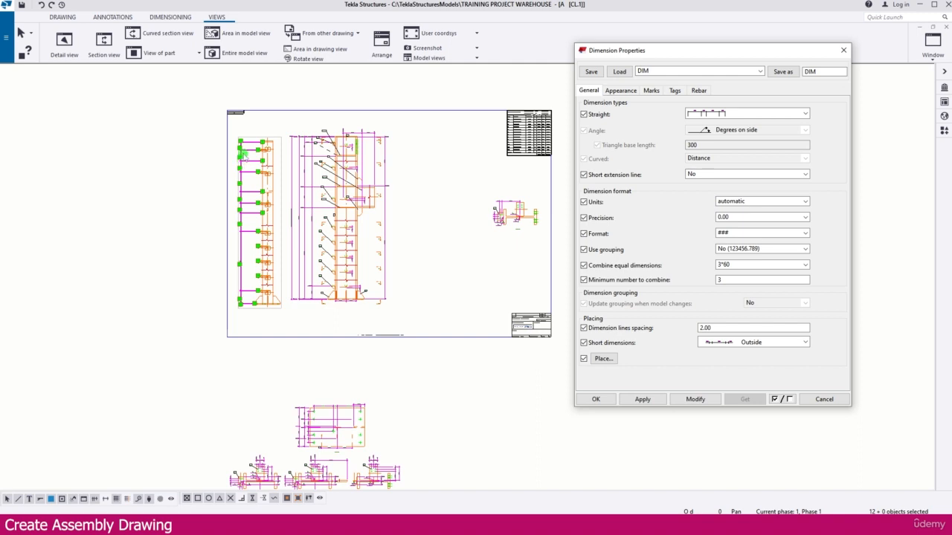
scroll(243, 154, "down", 3)
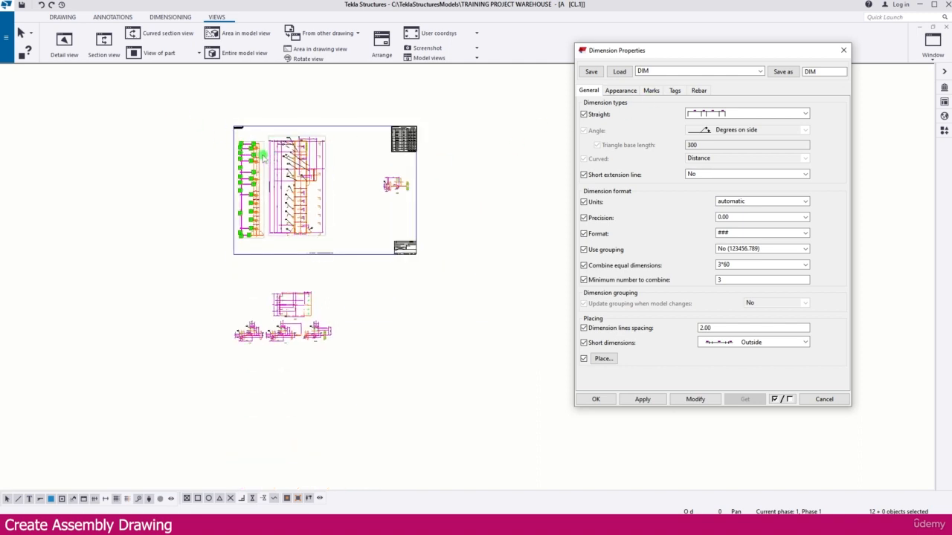
mouse_move(153, 110)
left_mouse_down()
mouse_move(593, 423)
mouse_move(553, 435)
left_mouse_up()
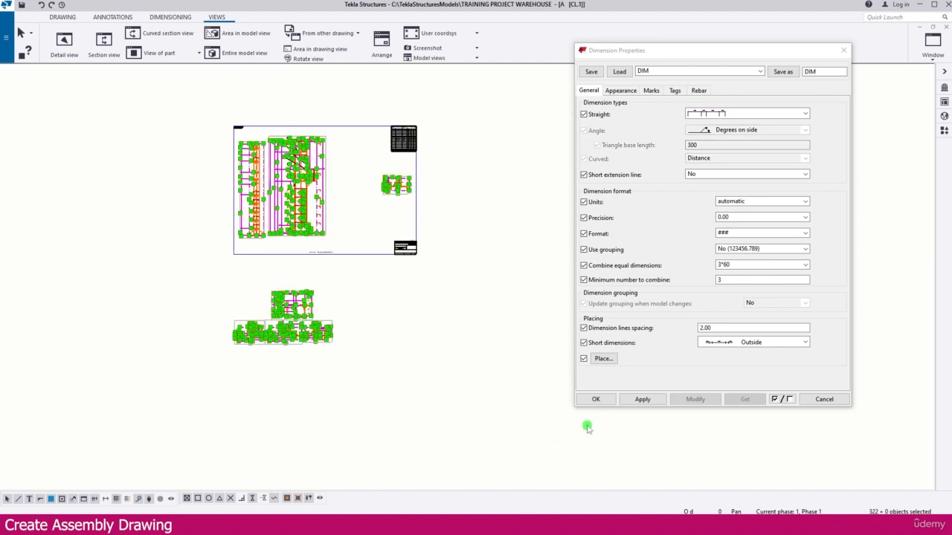
left_click(695, 399)
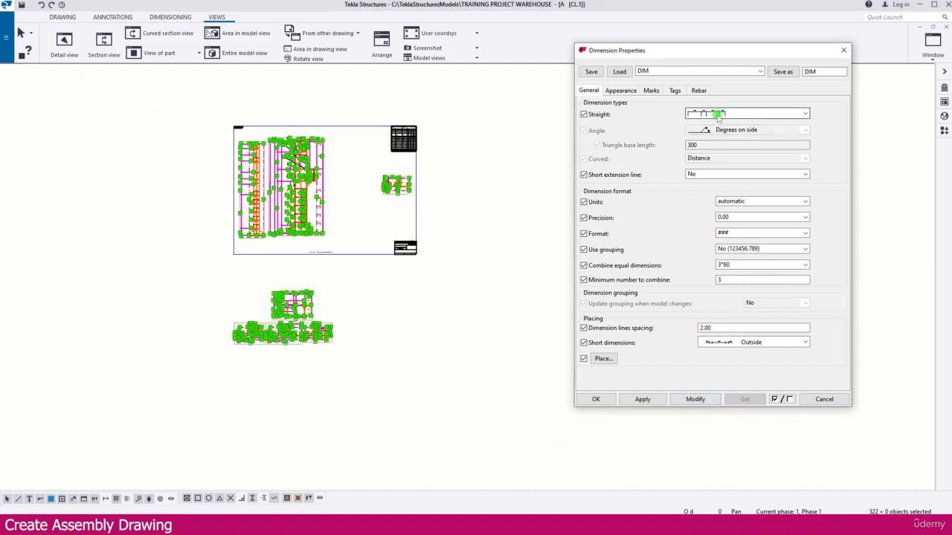
left_click(435, 227)
scroll(275, 216, "up", 5)
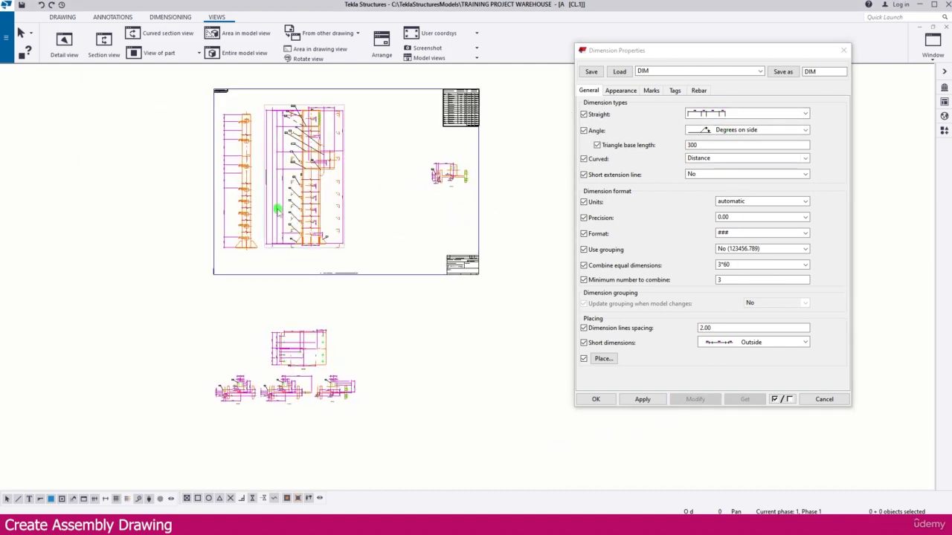
scroll(275, 217, "up", 4)
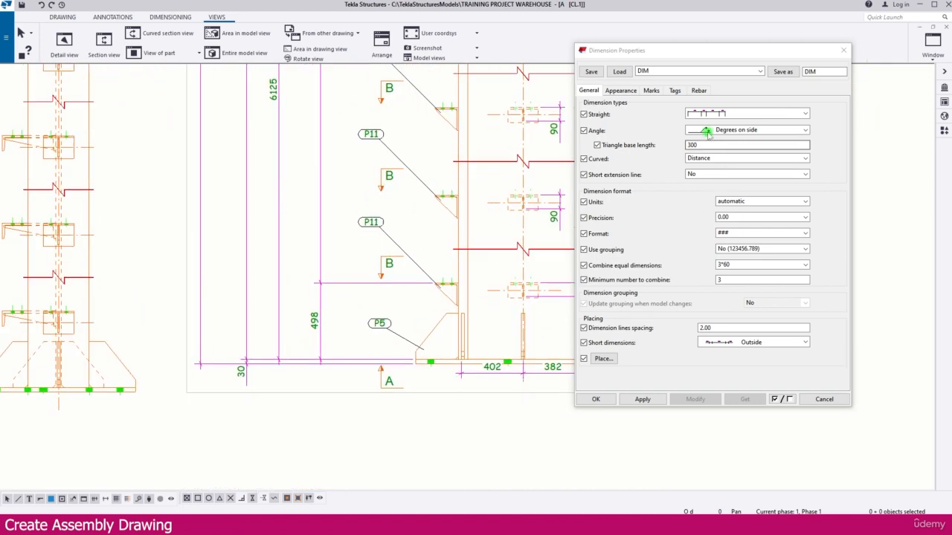
middle_click_drag(265, 273, 317, 348)
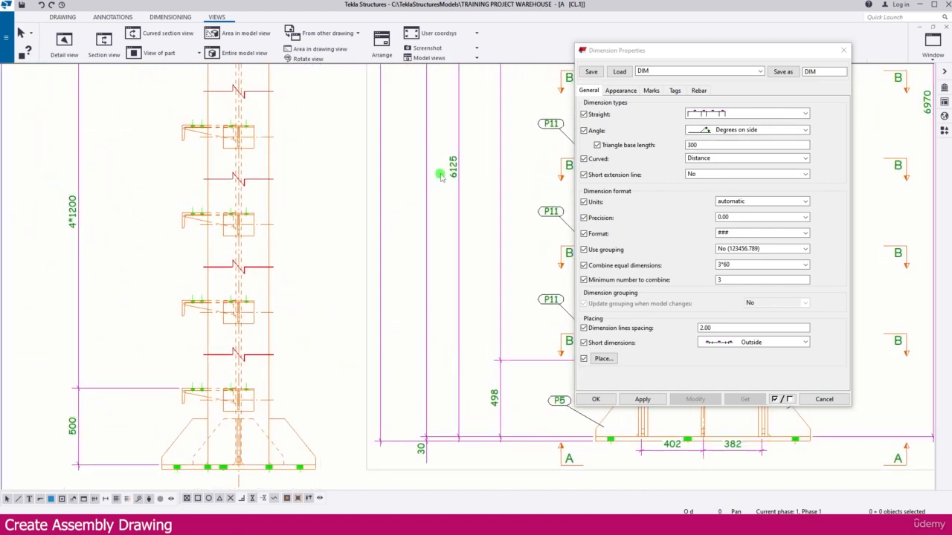
scroll(430, 223, "down", 3)
scroll(493, 317, "down", 2)
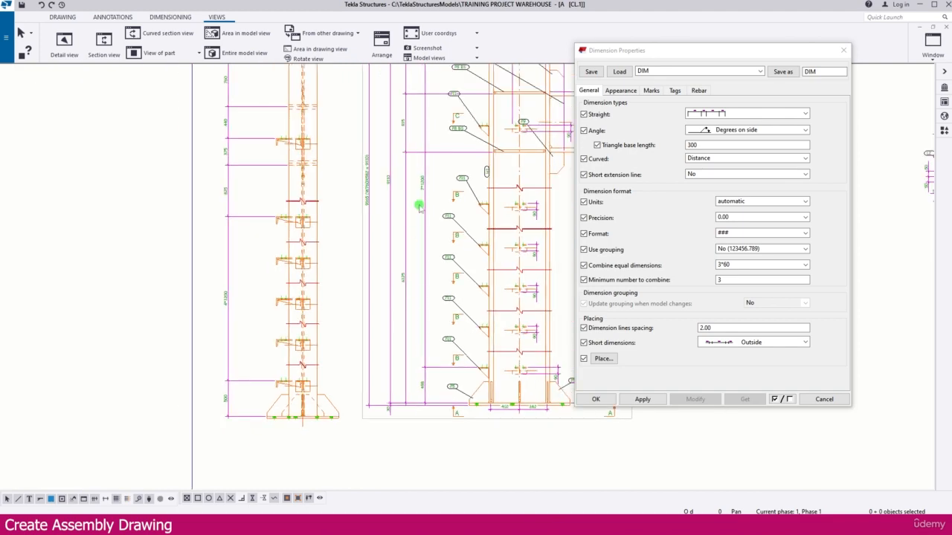
scroll(360, 252, "down", 1)
left_click(595, 399)
- Apply the relative straight type to the lowest 90 dimension near the front view's base, then deselect it
scroll(612, 387, "up", 3)
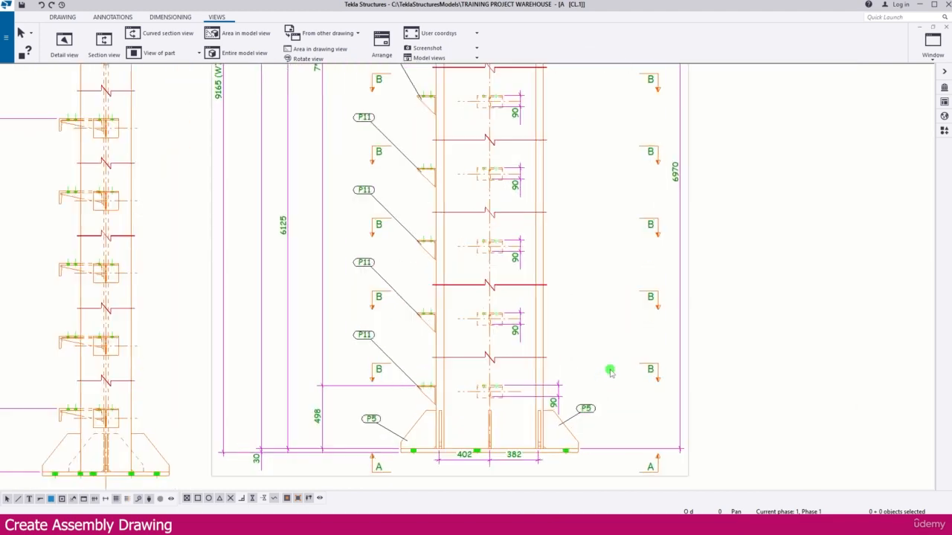
double_click(550, 389)
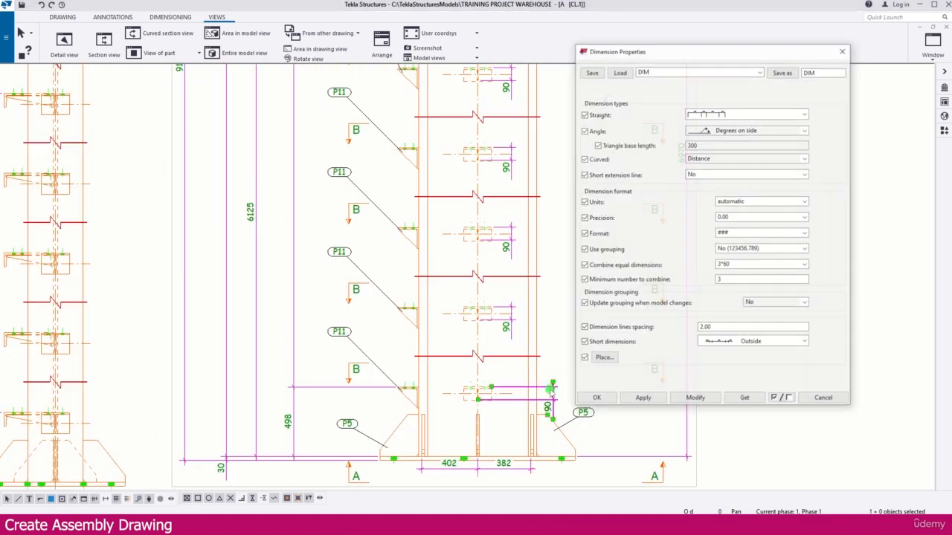
scroll(333, 343, "down", 4)
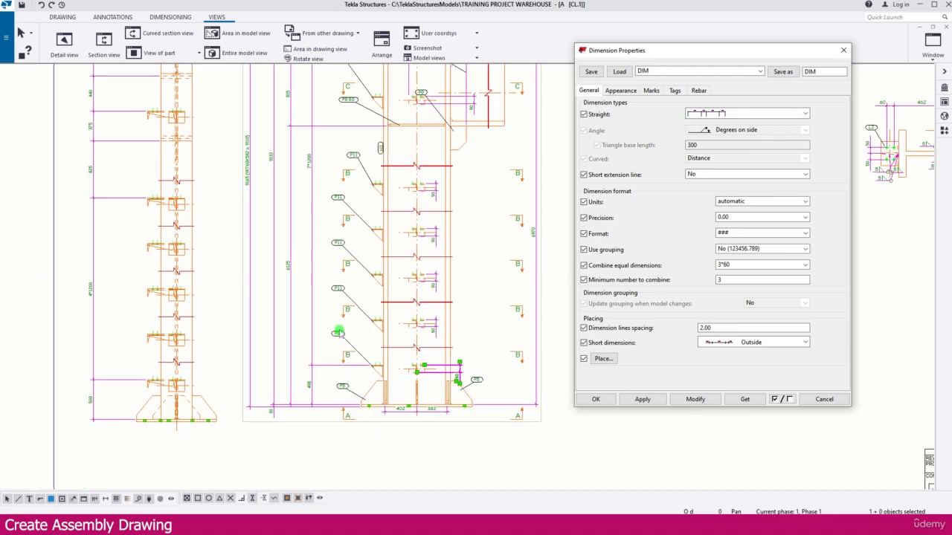
left_click(692, 399)
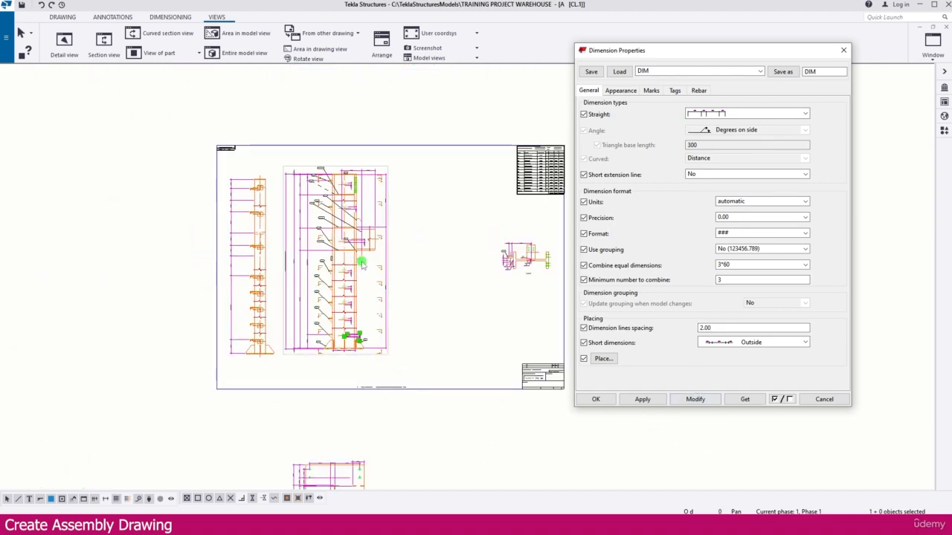
scroll(402, 260, "up", 3)
left_click(414, 257)
- Add a mark to the bolt group at the front view's upper flange using applied mark properties and move it clear of the column
scroll(266, 258, "up", 3)
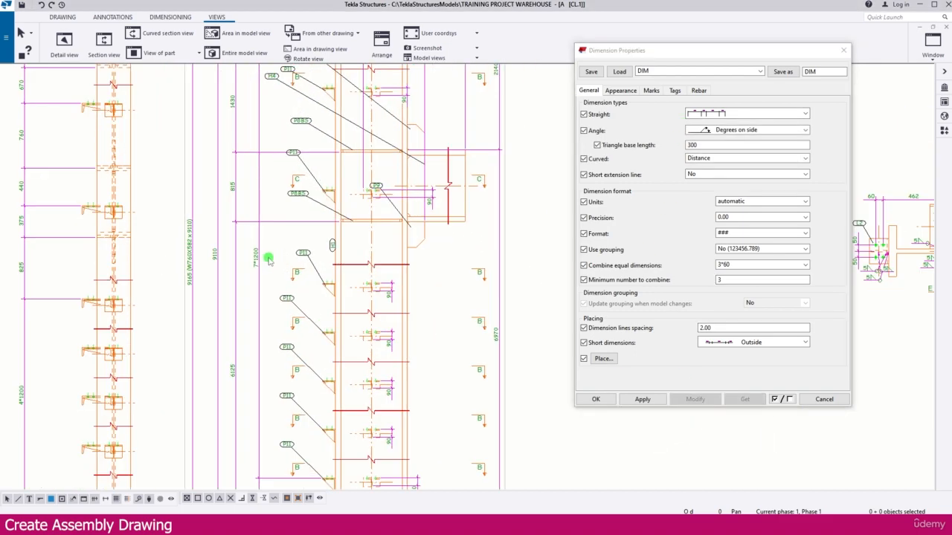
scroll(269, 258, "down", 5)
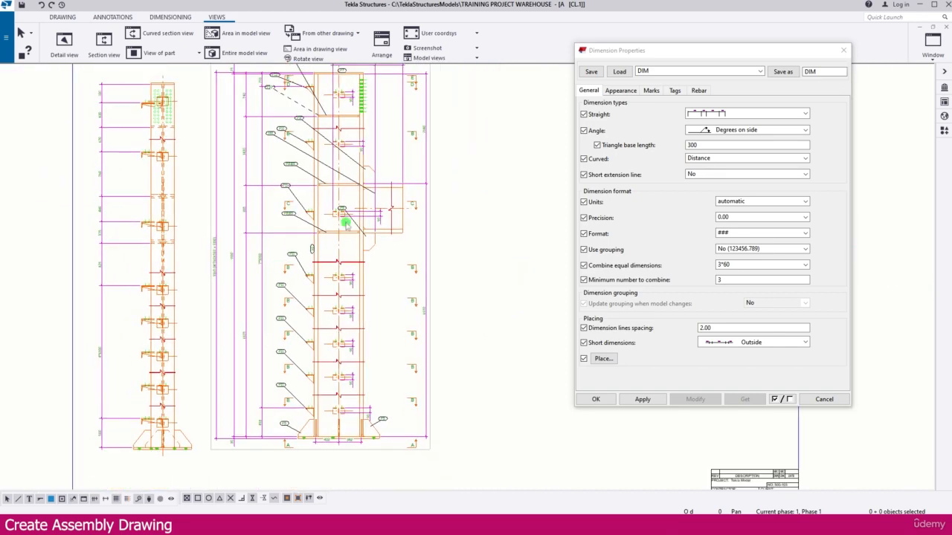
scroll(348, 177, "up", 4)
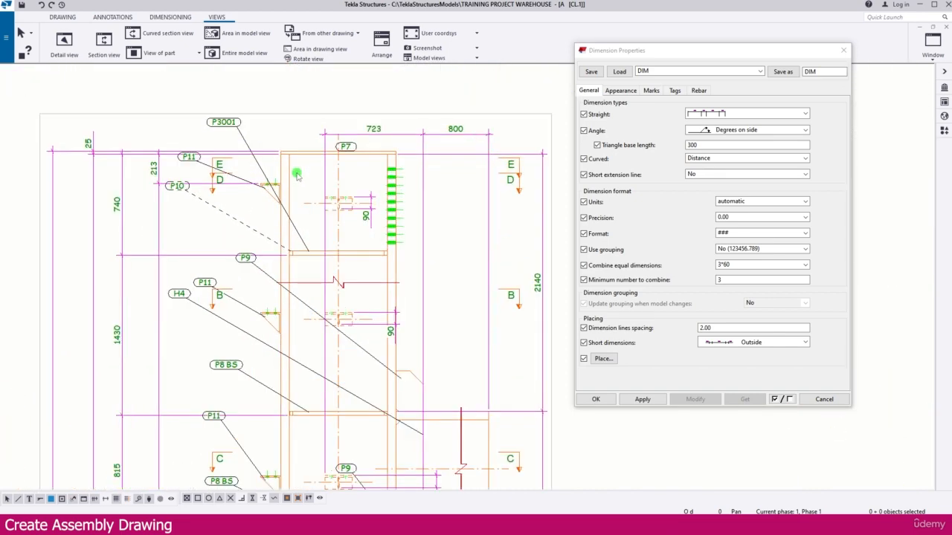
scroll(347, 186, "up", 2)
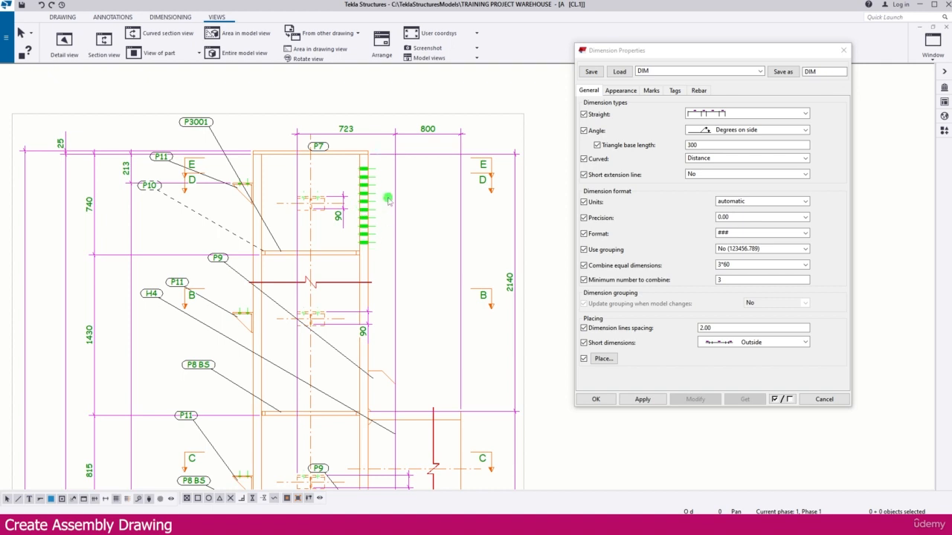
scroll(385, 196, "up", 3)
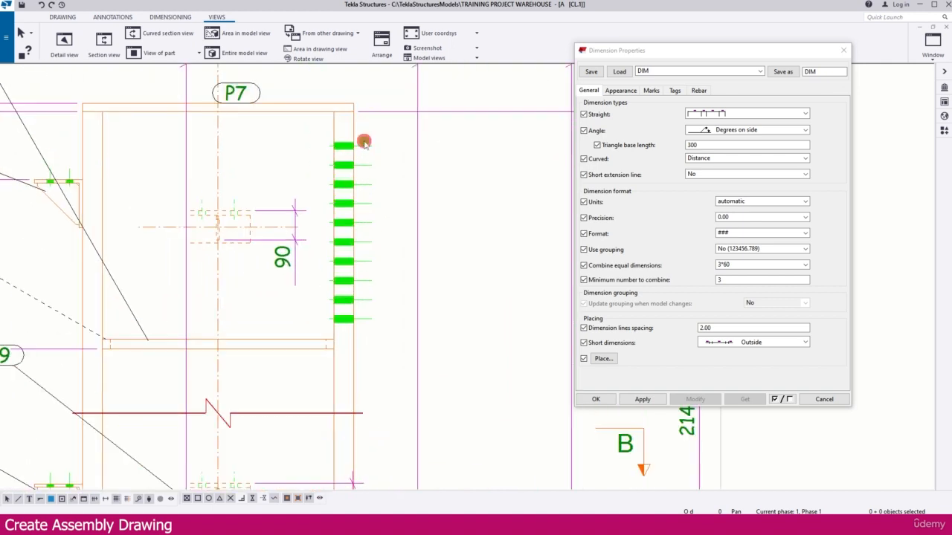
right_click(364, 147)
mouse_move(468, 202)
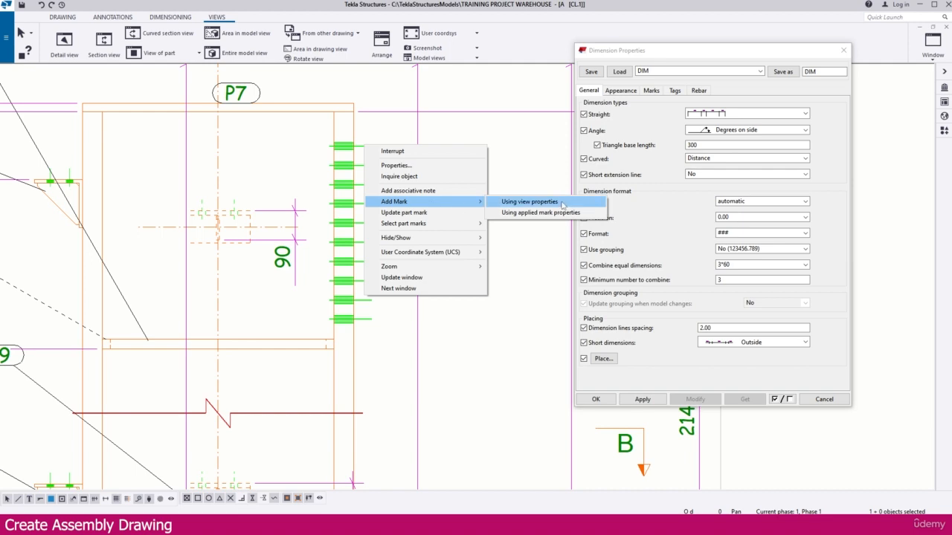
left_click(536, 214)
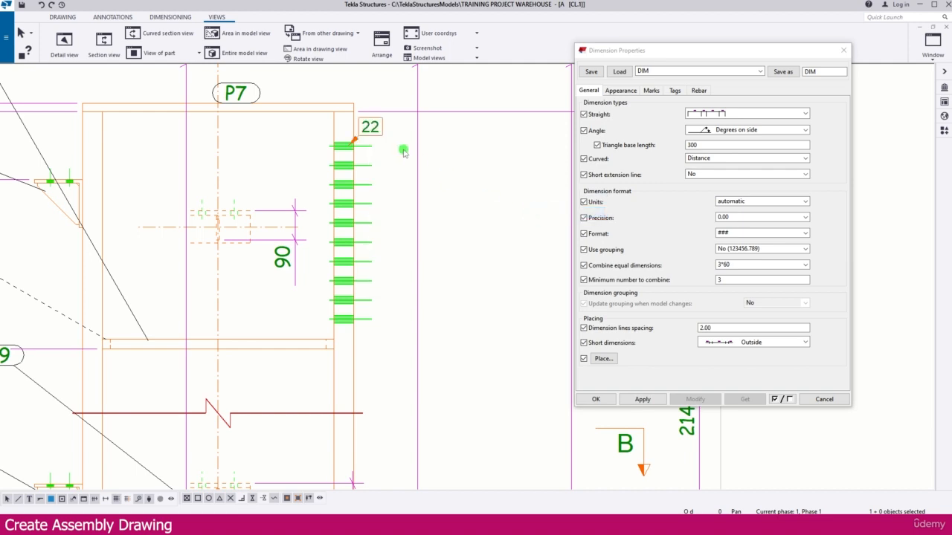
scroll(375, 130, "up", 2)
left_click_drag(365, 123, 484, 195)
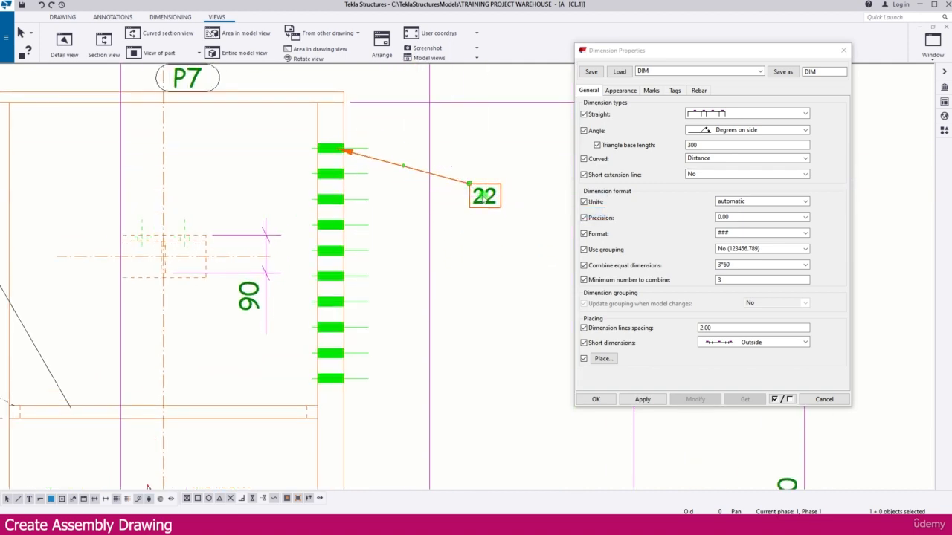
- Open the new bolt mark's properties and add a text element reading DIA to its content
double_click(485, 195)
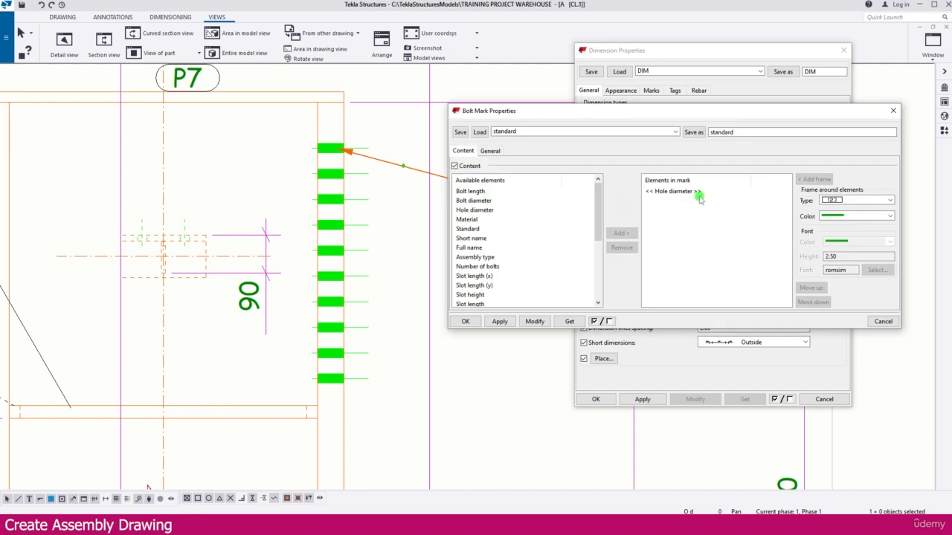
scroll(349, 204, "down", 3)
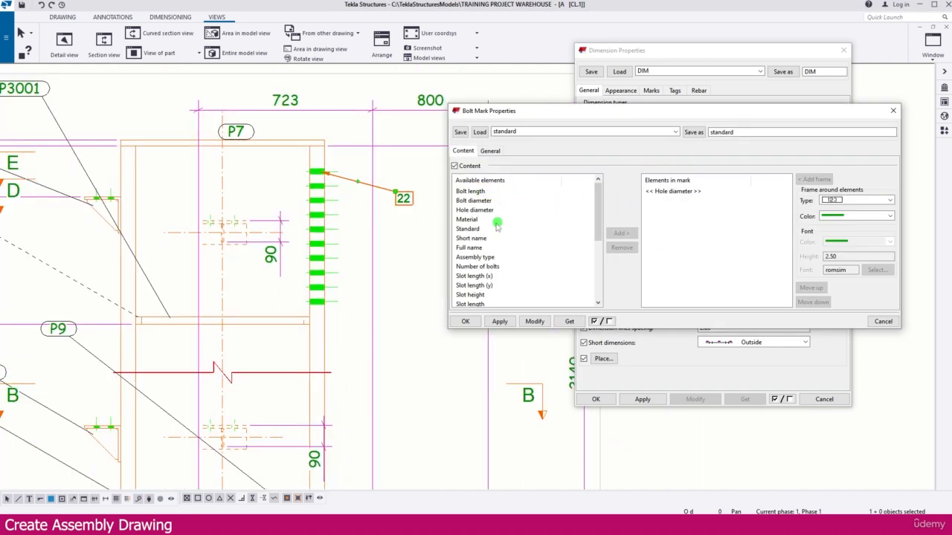
left_click_drag(597, 203, 589, 223)
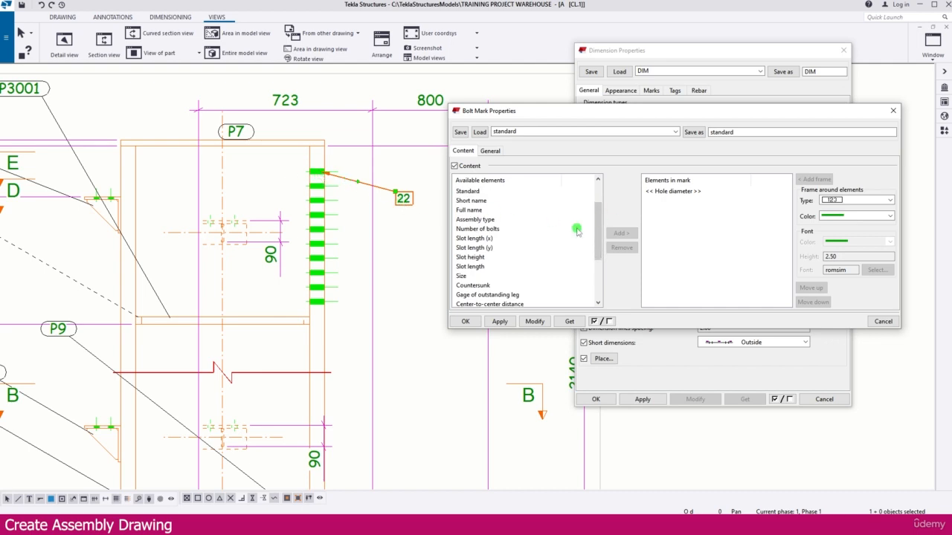
scroll(474, 276, "down", 1)
double_click(464, 285)
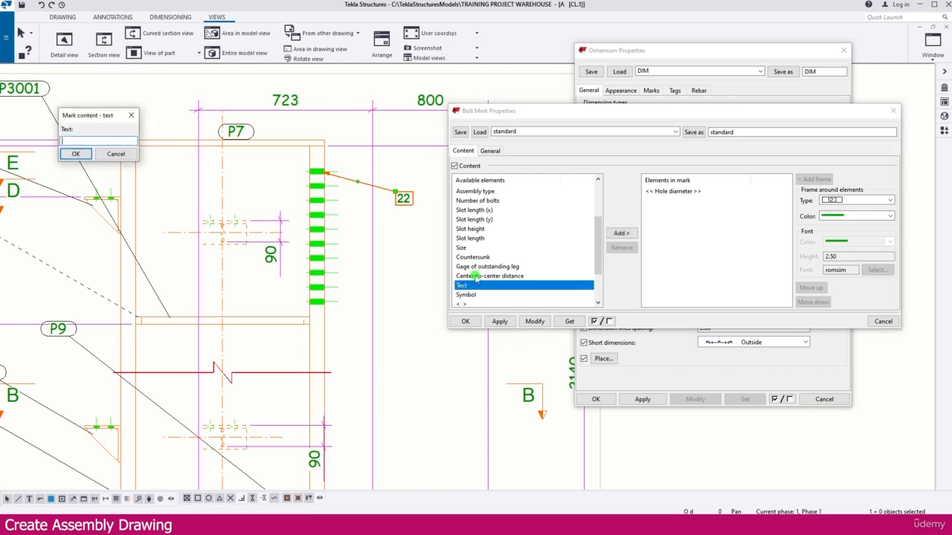
left_click(76, 153)
left_click(757, 233)
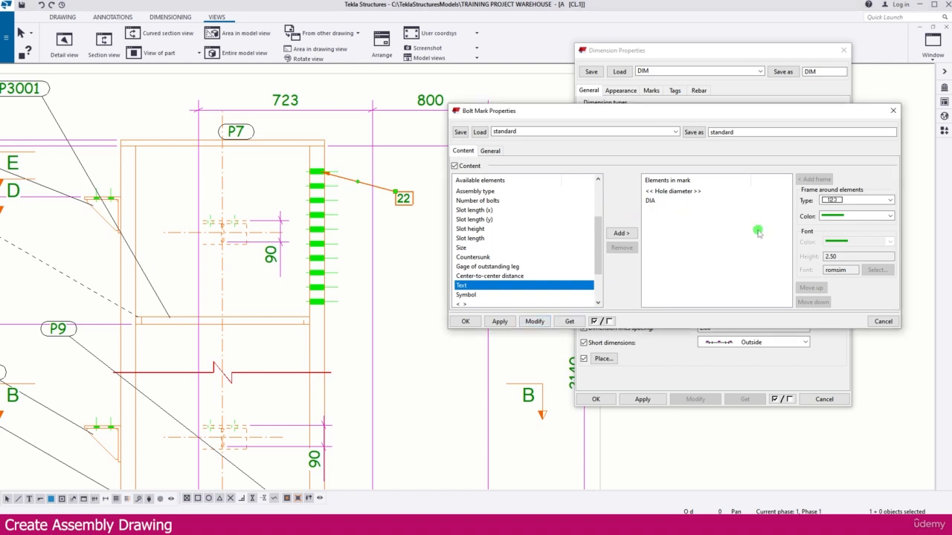
- Move the DIA text ahead of the hole diameter element and modify the bolt mark
left_click(665, 208)
left_click(811, 287)
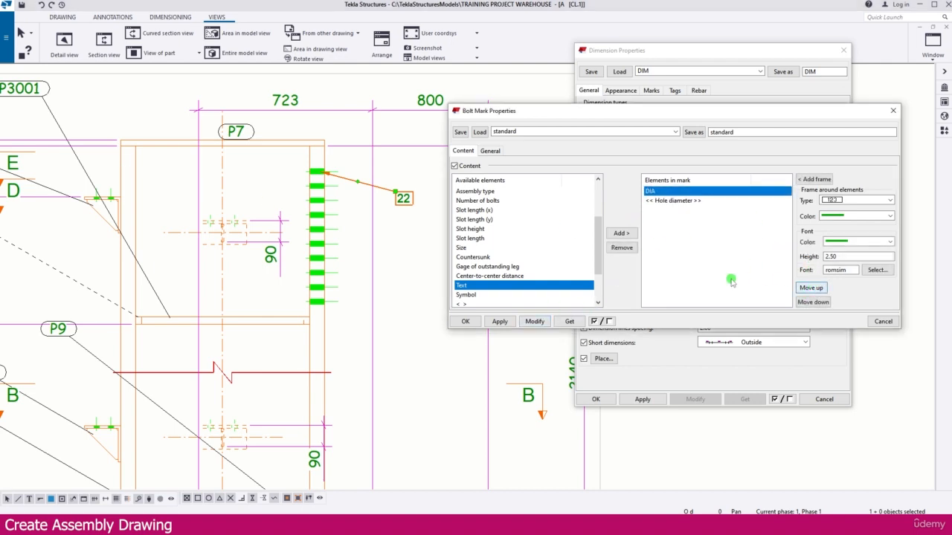
left_click(537, 323)
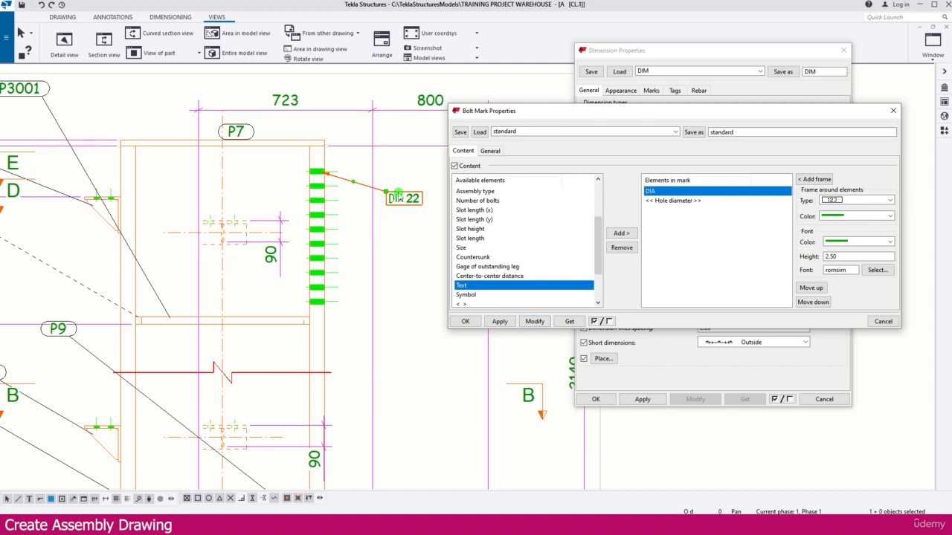
- Replace the DIA text in the bolt mark's content with symbol number 0 from the DIAM symbol file
left_click(622, 248)
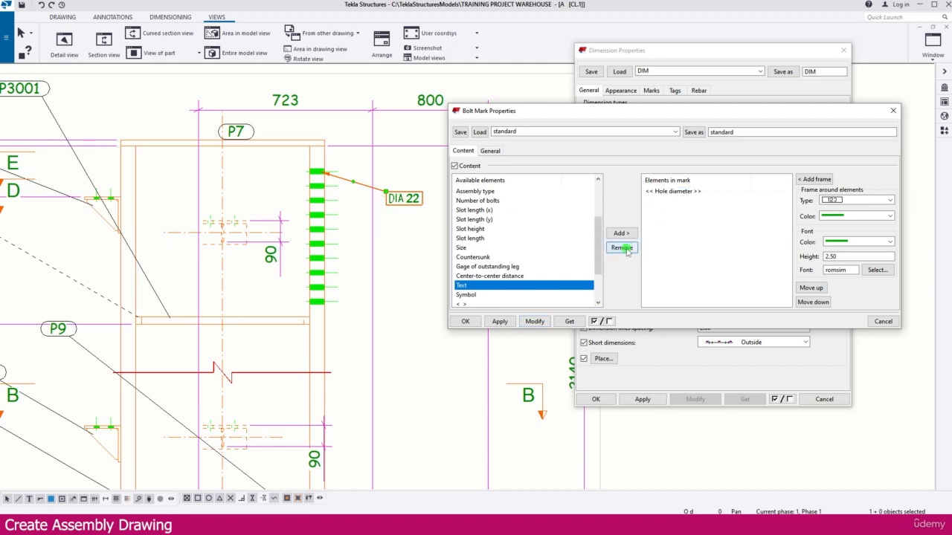
left_click(517, 256)
double_click(465, 295)
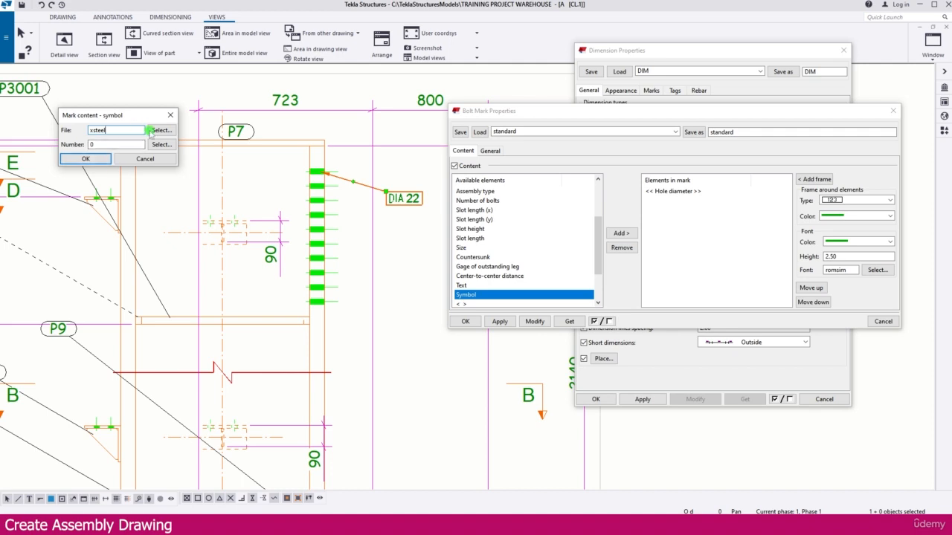
left_click(151, 131)
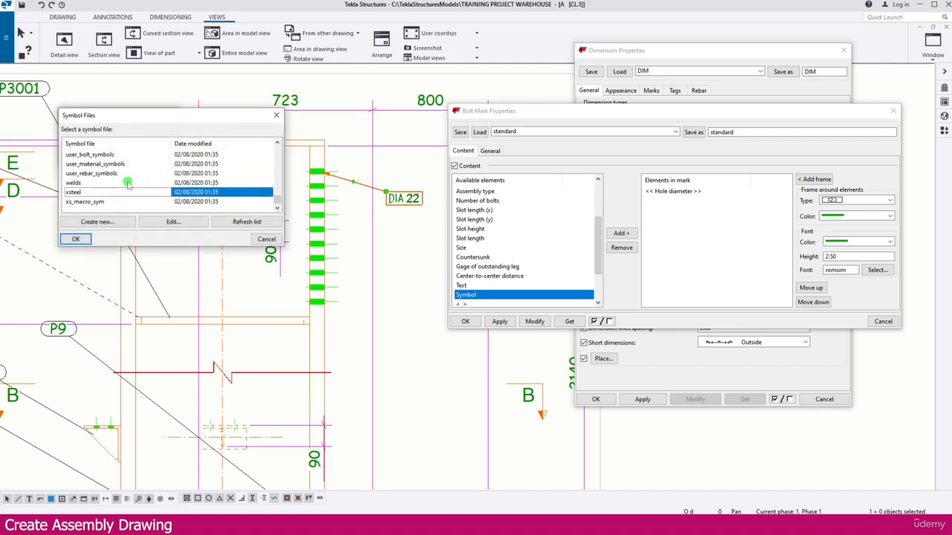
scroll(128, 183, "up", 12)
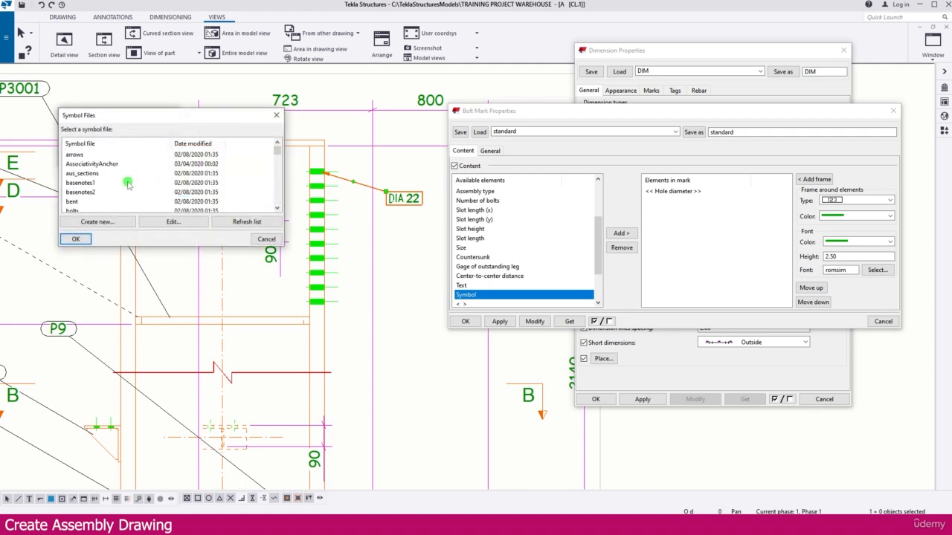
scroll(128, 185, "down", 1)
scroll(115, 186, "down", 1)
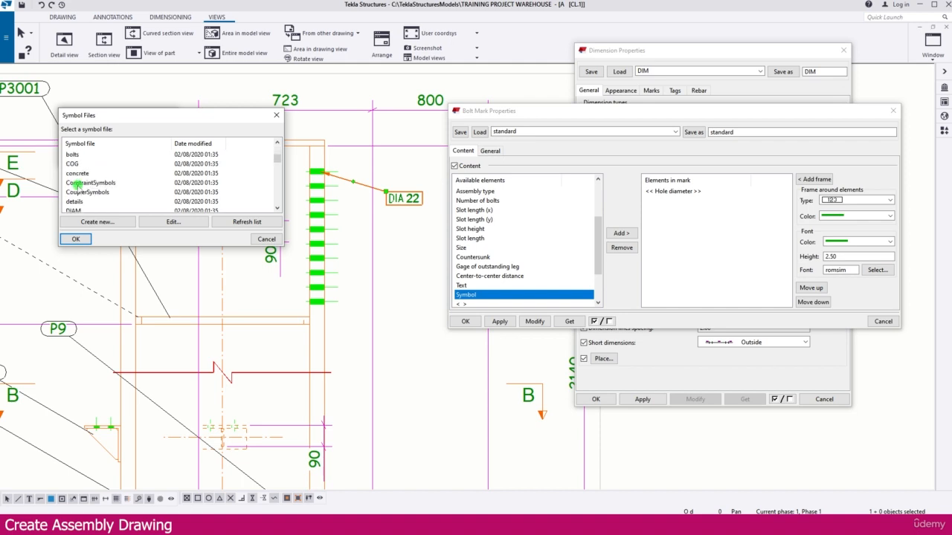
left_click(74, 211)
left_click(81, 239)
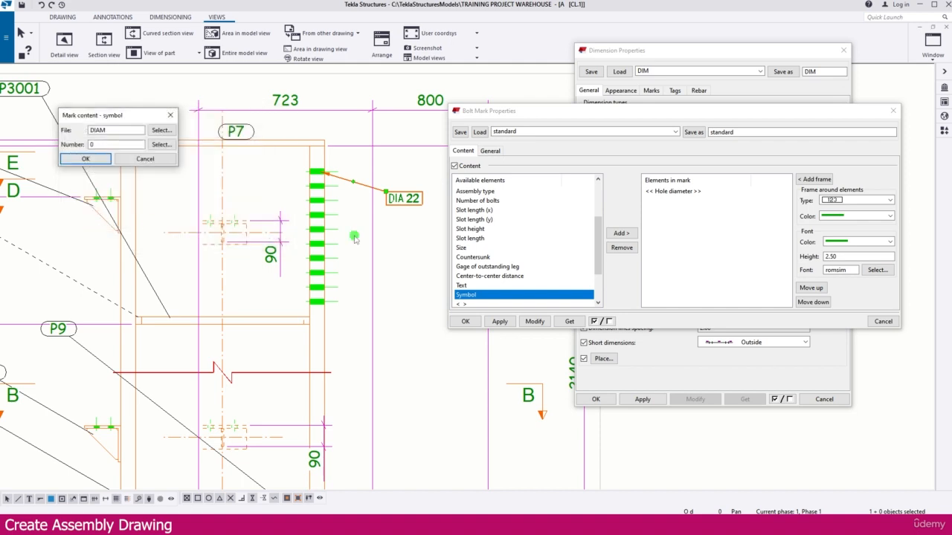
left_click(85, 158)
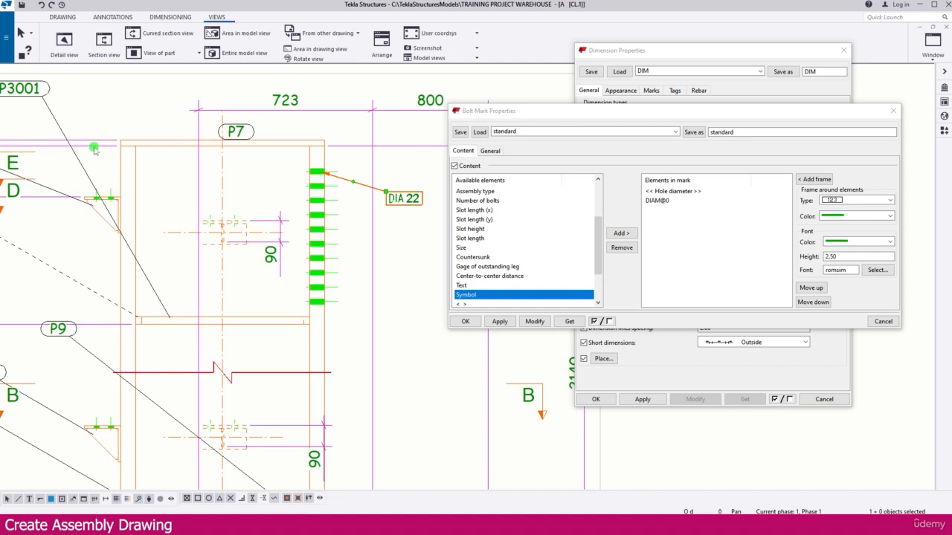
- Move the DIAM symbol ahead of the hole diameter element, modify the bolt mark, and close the mark and dimension properties
left_click(659, 200)
left_click(811, 288)
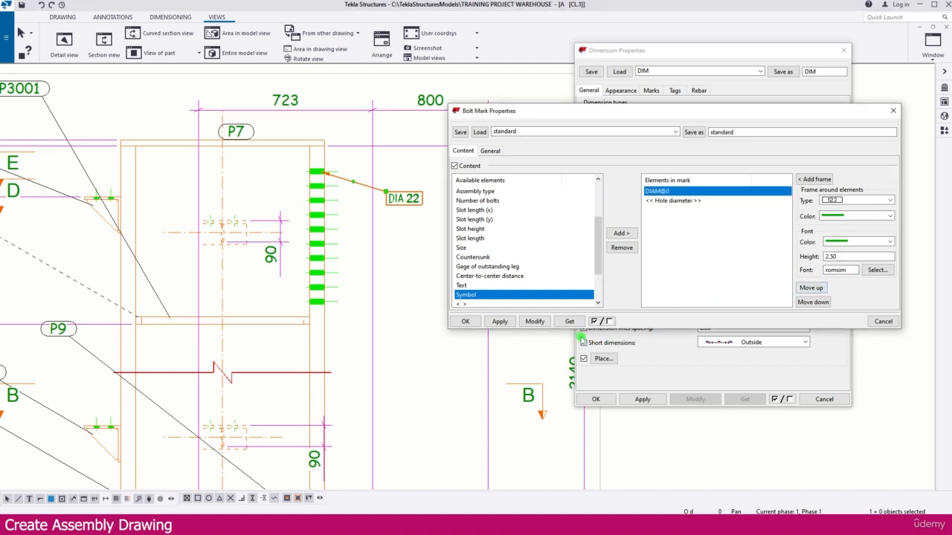
left_click(534, 321)
scroll(394, 202, "up", 4)
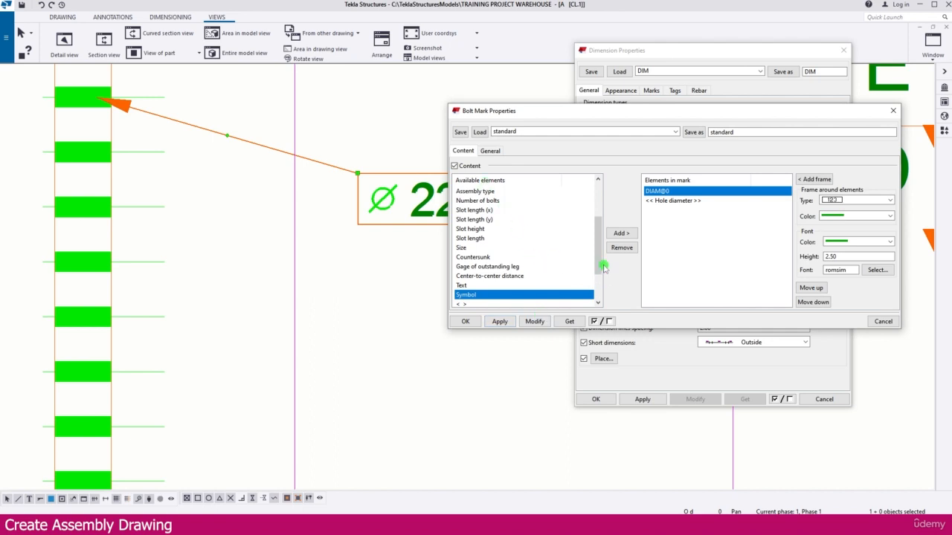
left_click_drag(602, 266, 595, 213)
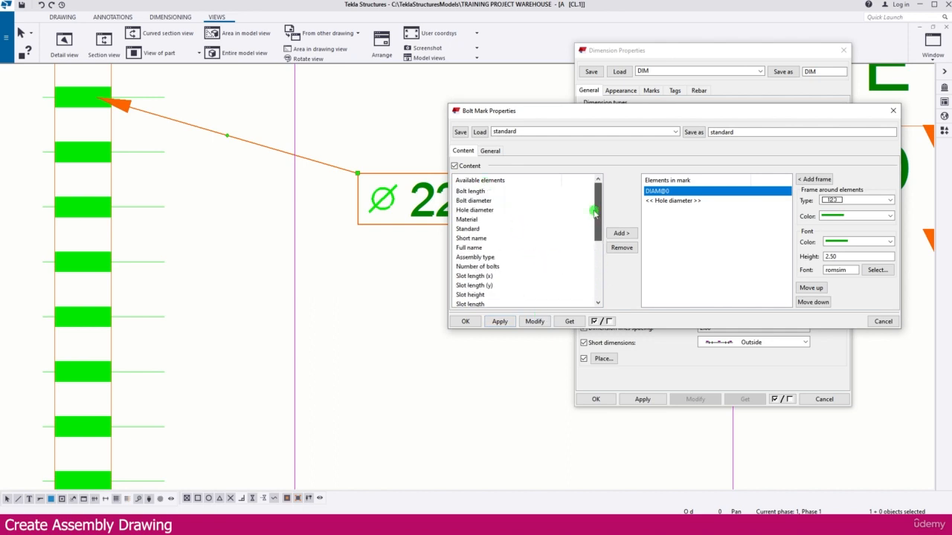
left_click(464, 321)
scroll(361, 281, "down", 5)
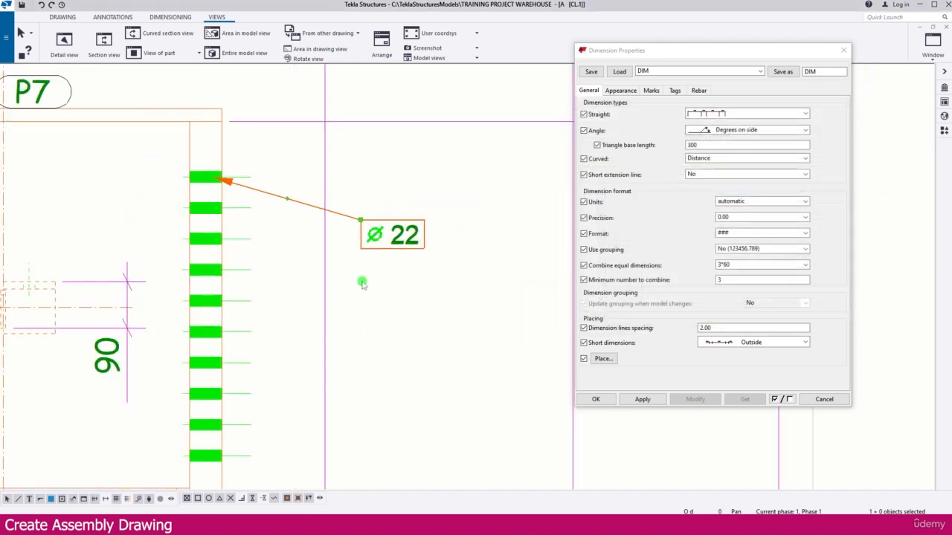
left_click(599, 398)
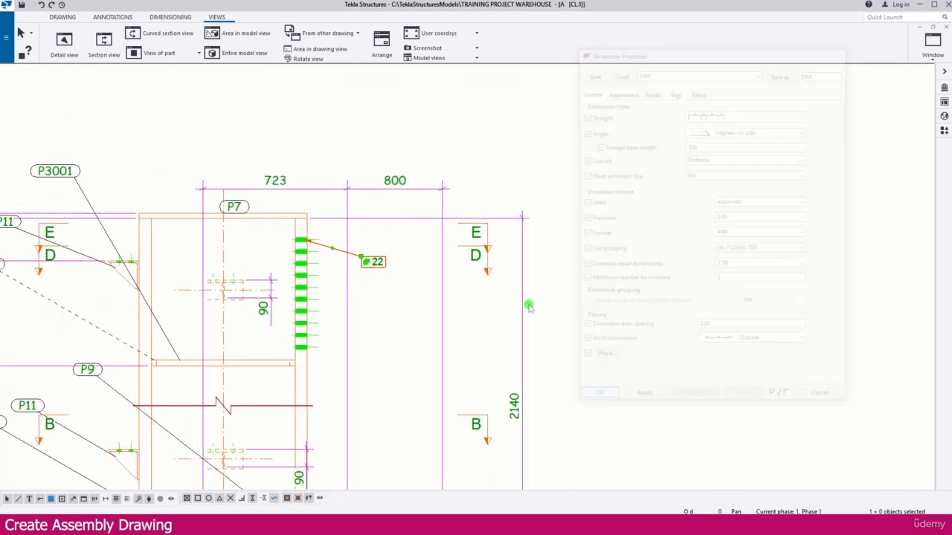
scroll(345, 302, "down", 5)
scroll(346, 302, "up", 5)
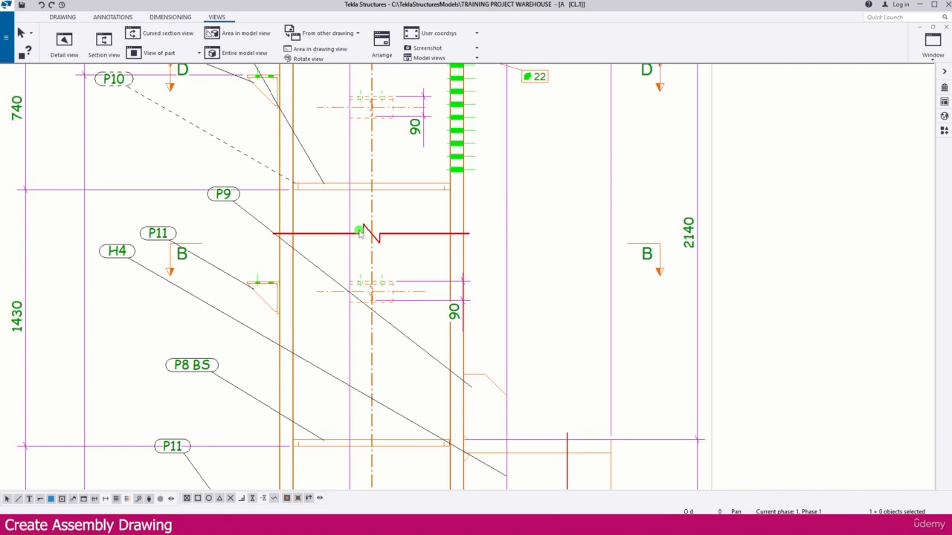
scroll(359, 234, "down", 5)
scroll(356, 221, "up", 5)
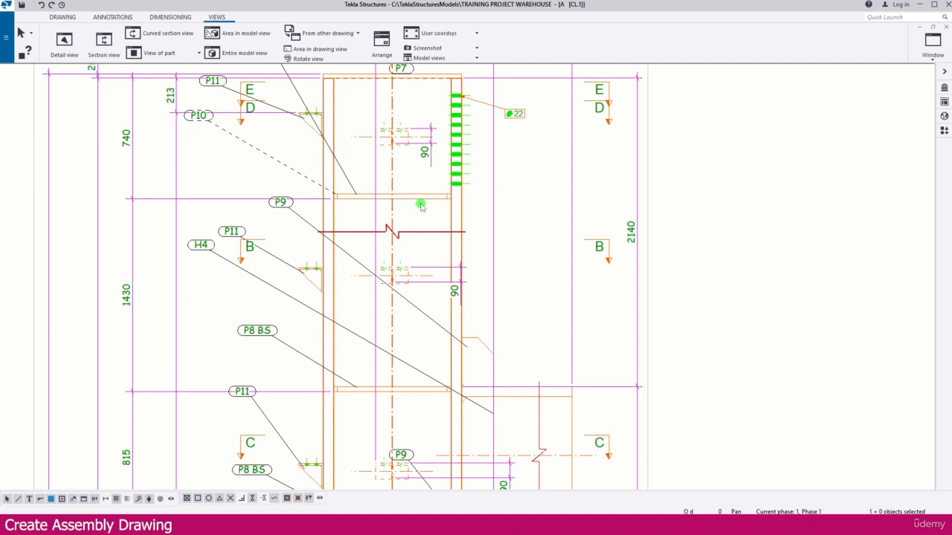
double_click(419, 232)
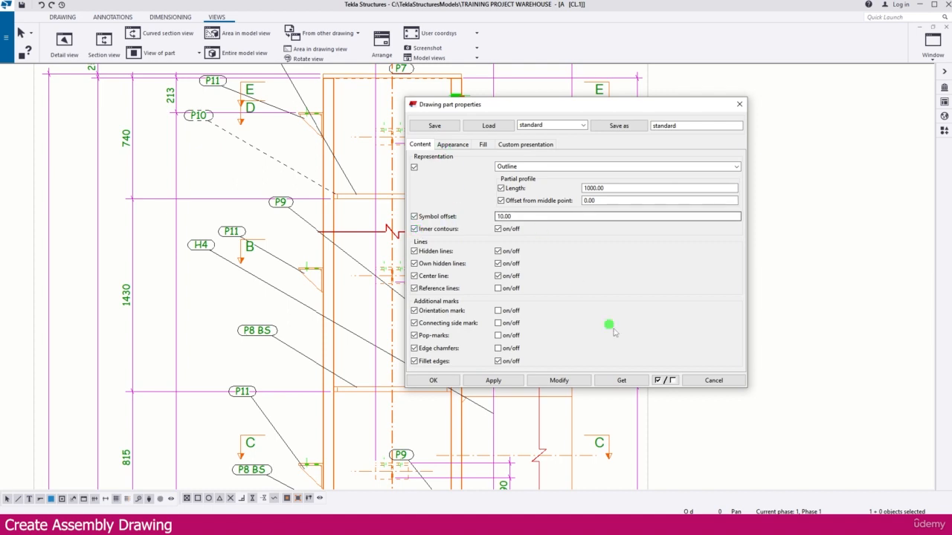
left_click(714, 380)
scroll(694, 349, "down", 2)
left_click(671, 302)
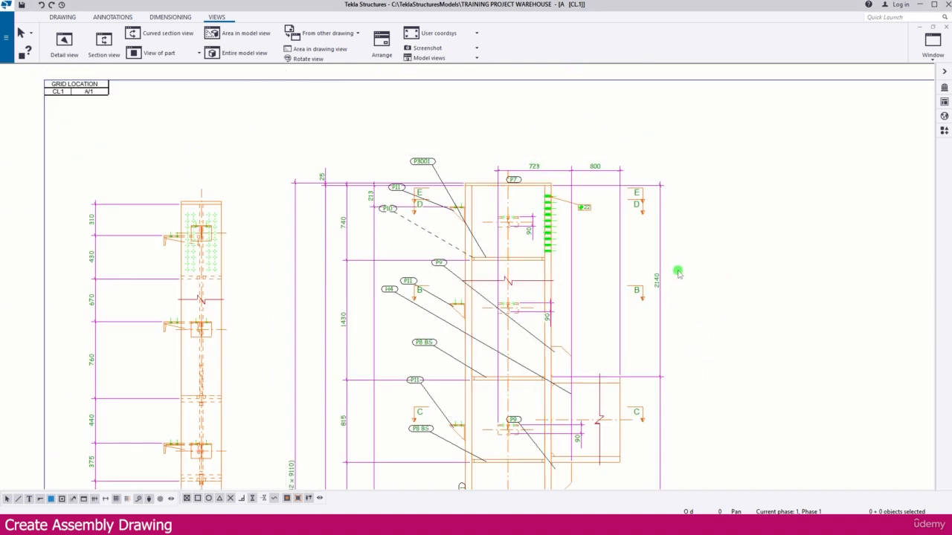
- Set the front view's Cut parts shortening option to No in its view attributes and modify the view
left_click(670, 254)
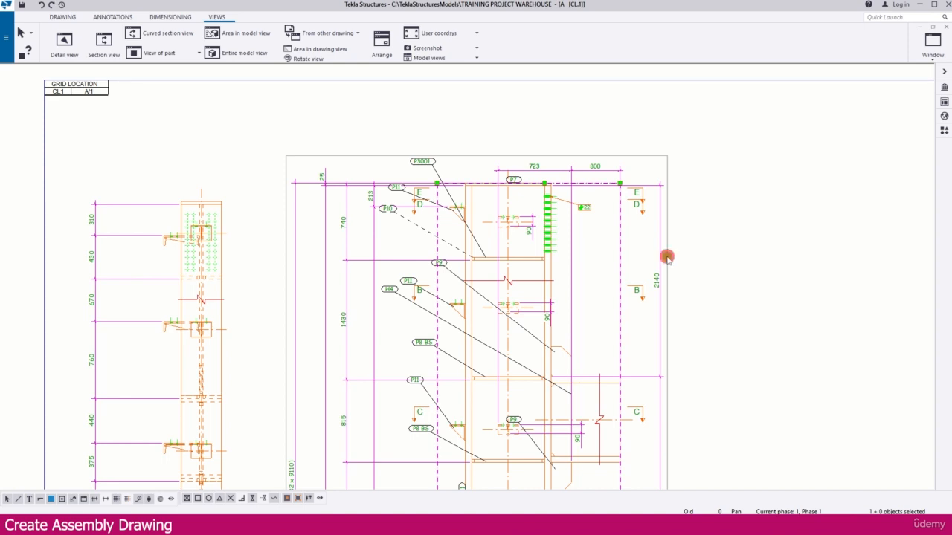
double_click(666, 256)
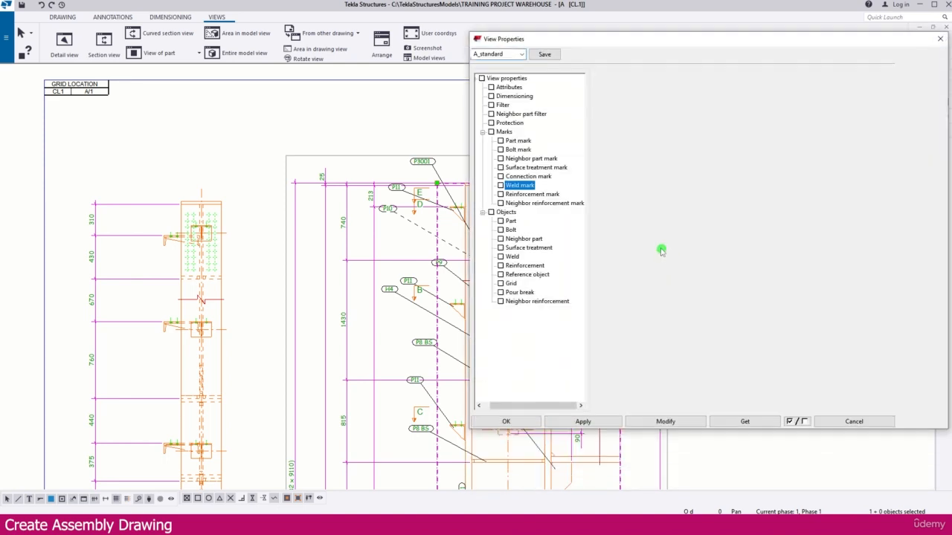
left_click(517, 87)
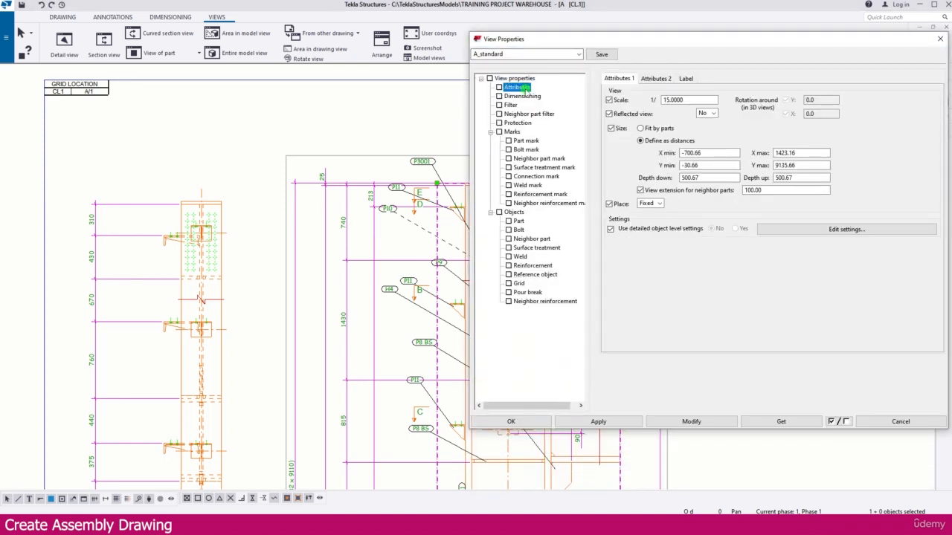
left_click(654, 79)
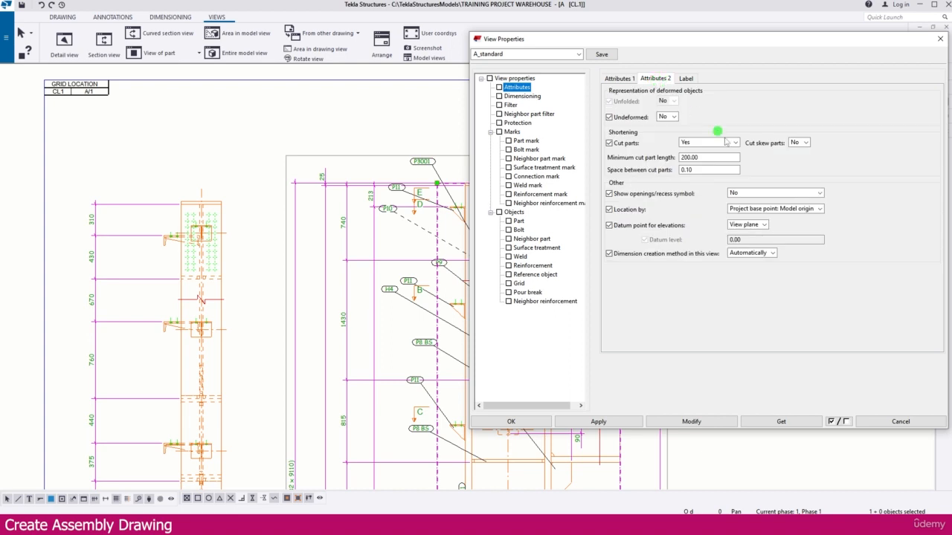
left_click(710, 142)
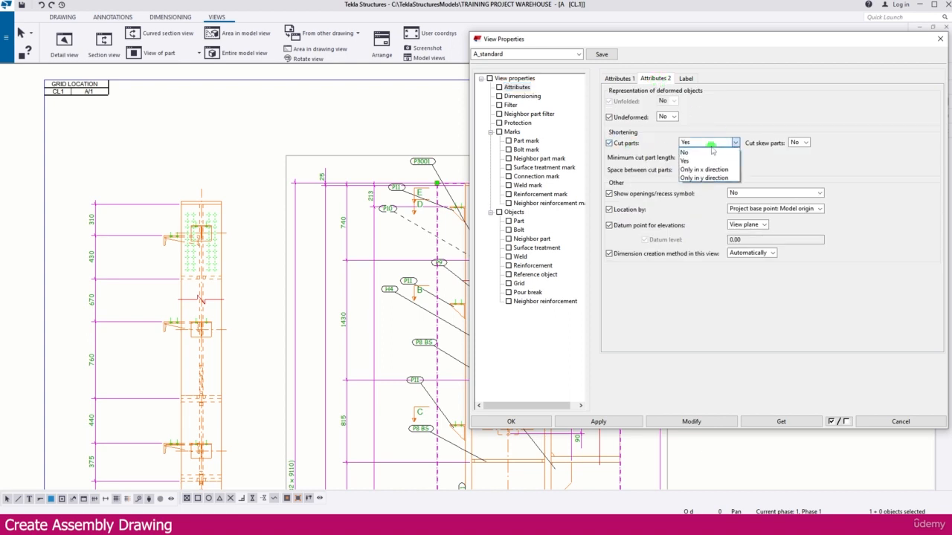
left_click(689, 153)
left_click(703, 423)
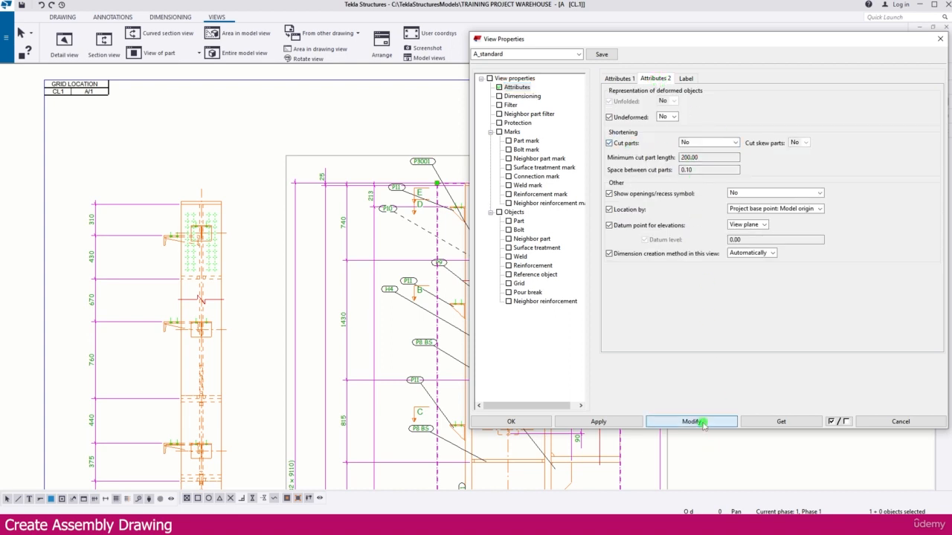
left_click(487, 425)
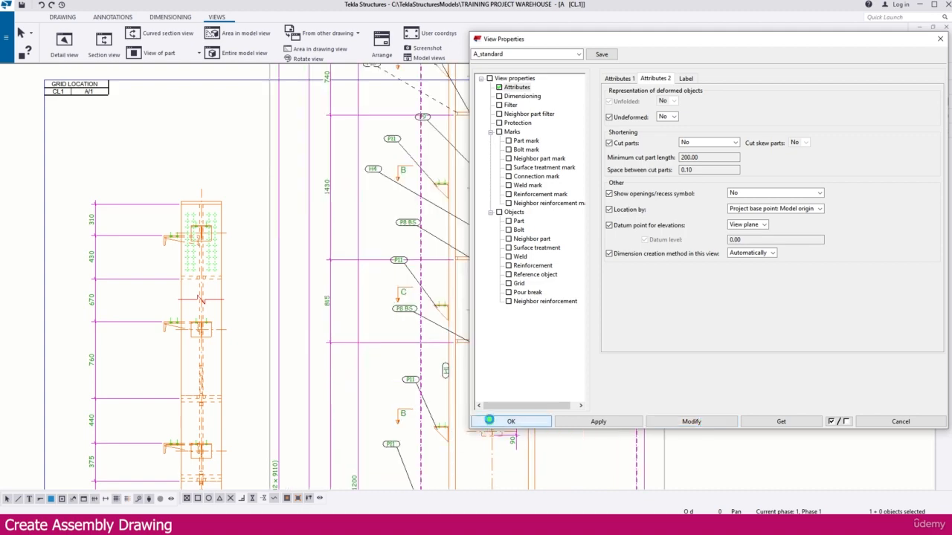
- Change the front view's scale so the uncut column fits inside the sheet frame, and modify the view
scroll(492, 381, "down", 5)
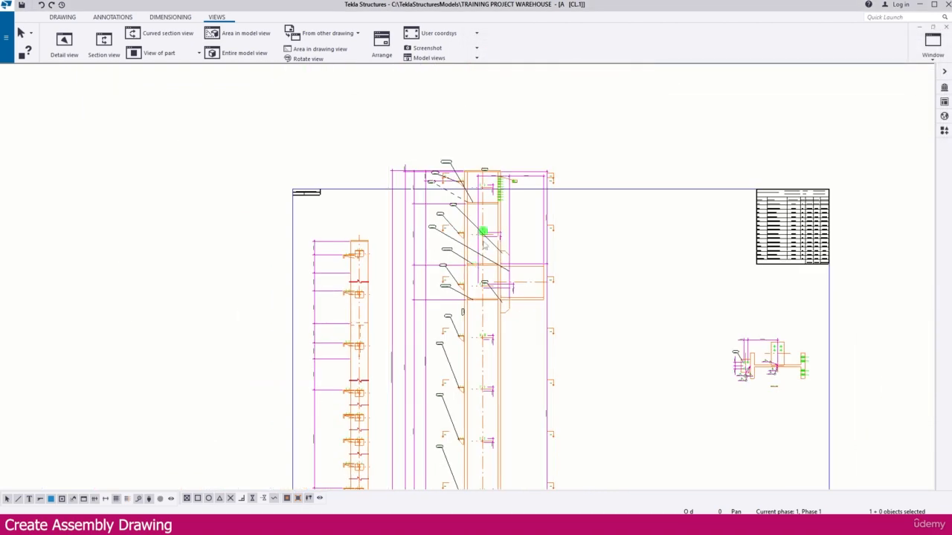
scroll(484, 229, "down", 1)
scroll(488, 314, "up", 5)
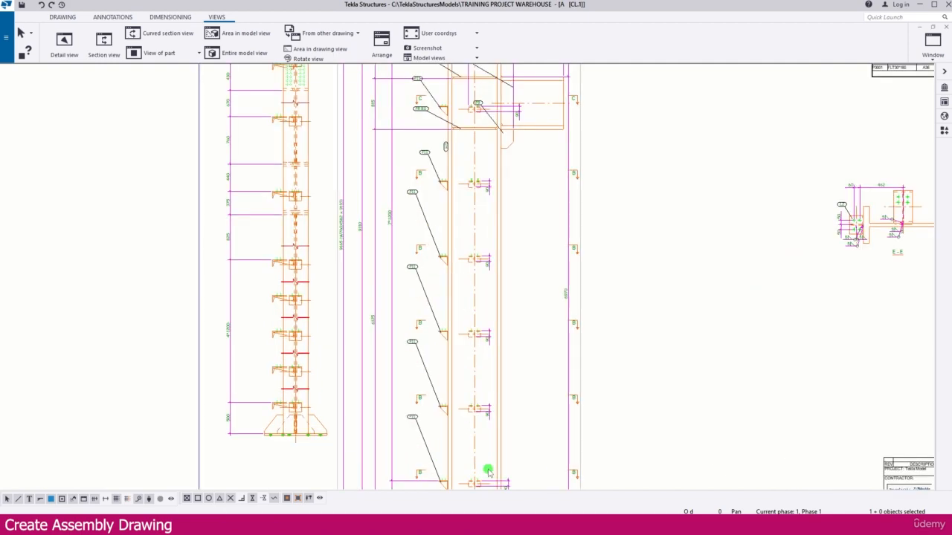
scroll(476, 383, "down", 5)
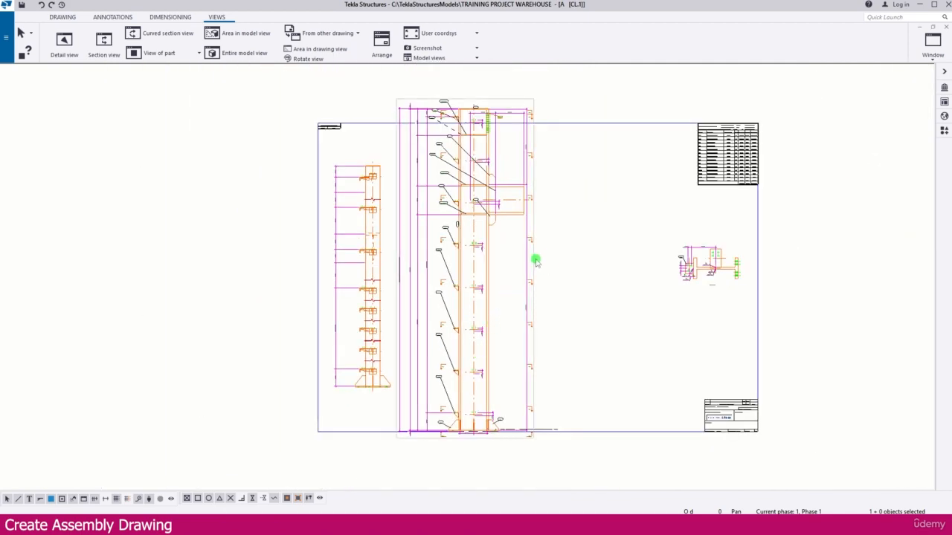
double_click(483, 134)
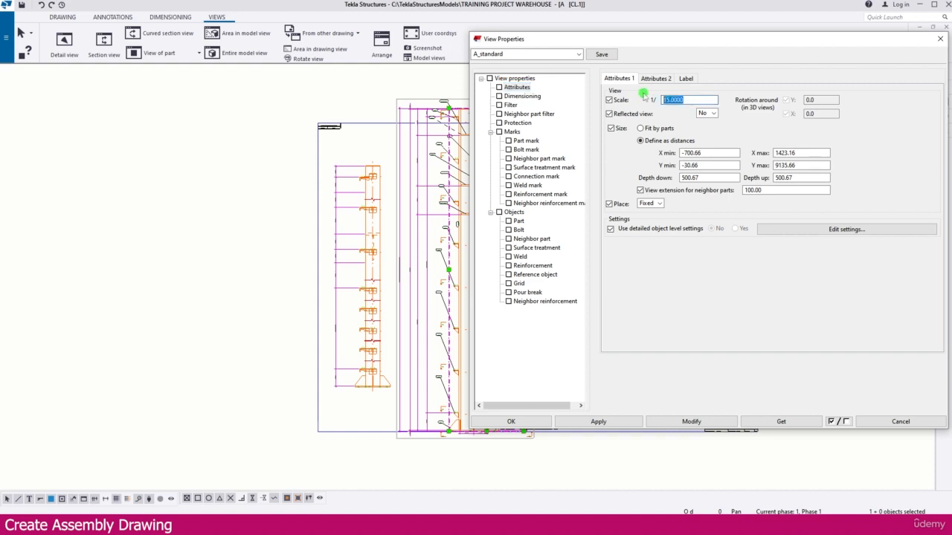
left_click(679, 422)
left_click(518, 422)
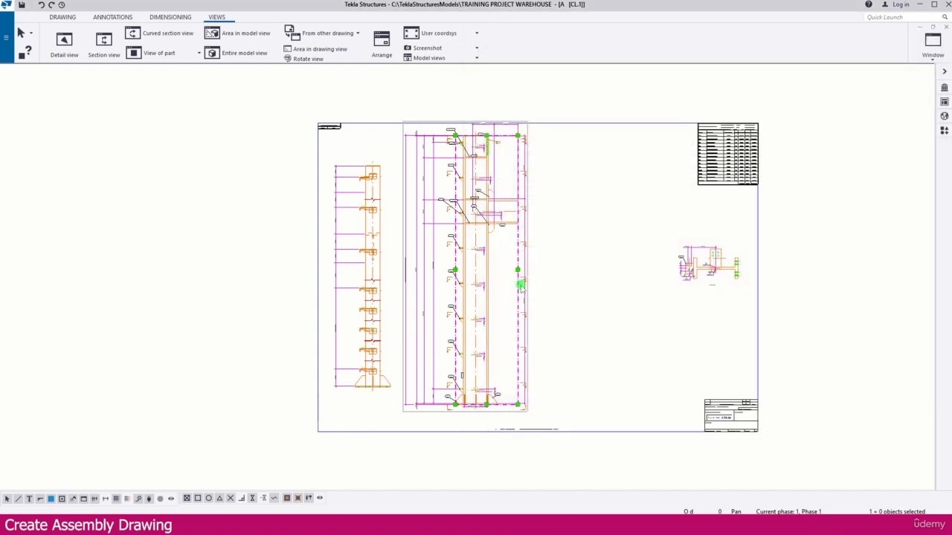
- Move the base plate section view A-A from below the sheet into the space between the front view and section E-E
scroll(371, 199, "up", 3)
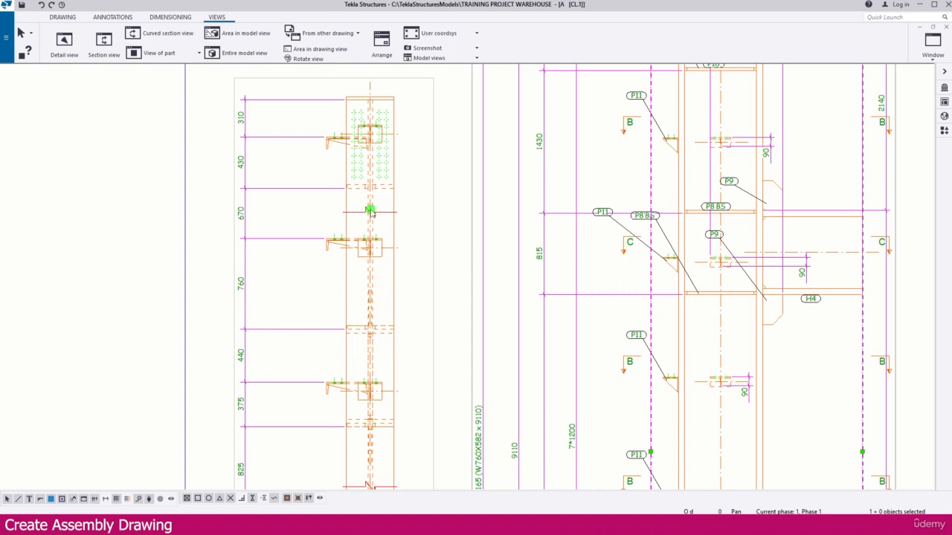
scroll(372, 211, "down", 3)
scroll(368, 253, "down", 5)
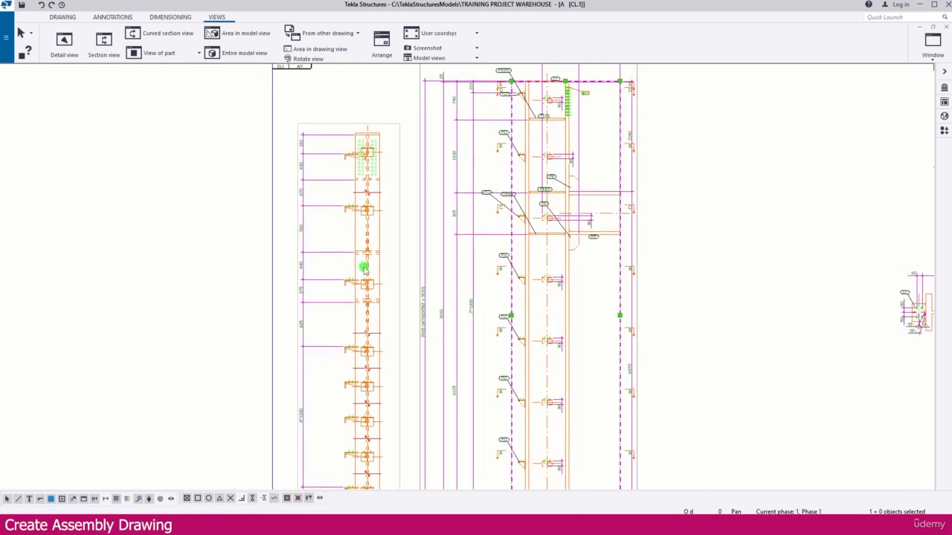
scroll(483, 368, "up", 3)
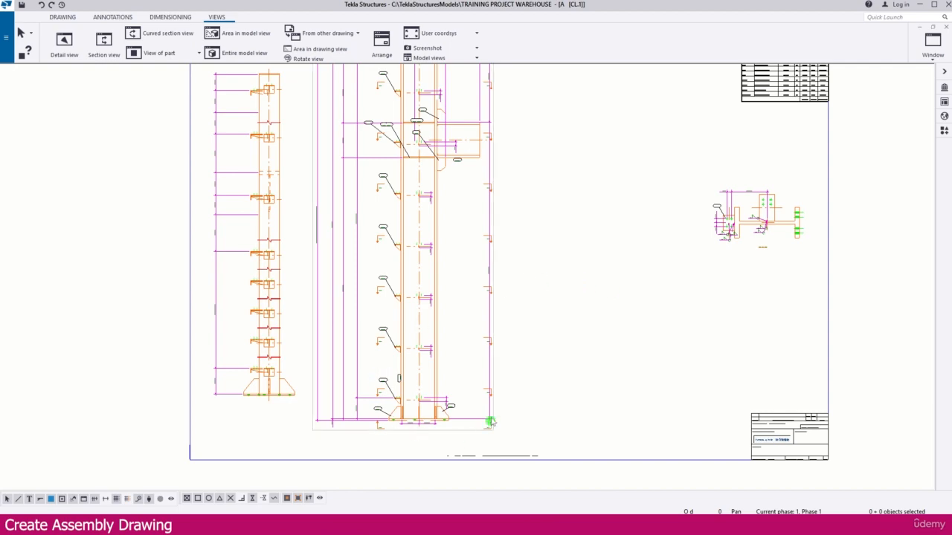
scroll(404, 423, "up", 2)
scroll(404, 419, "down", 3)
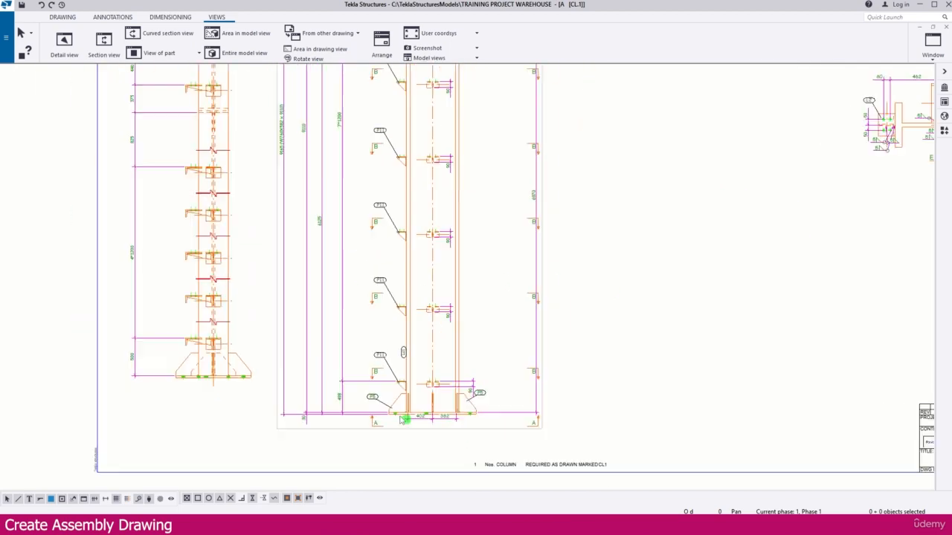
scroll(386, 411, "down", 7)
middle_click_drag(463, 418, 449, 359)
scroll(442, 350, "down", 1)
scroll(378, 439, "up", 1)
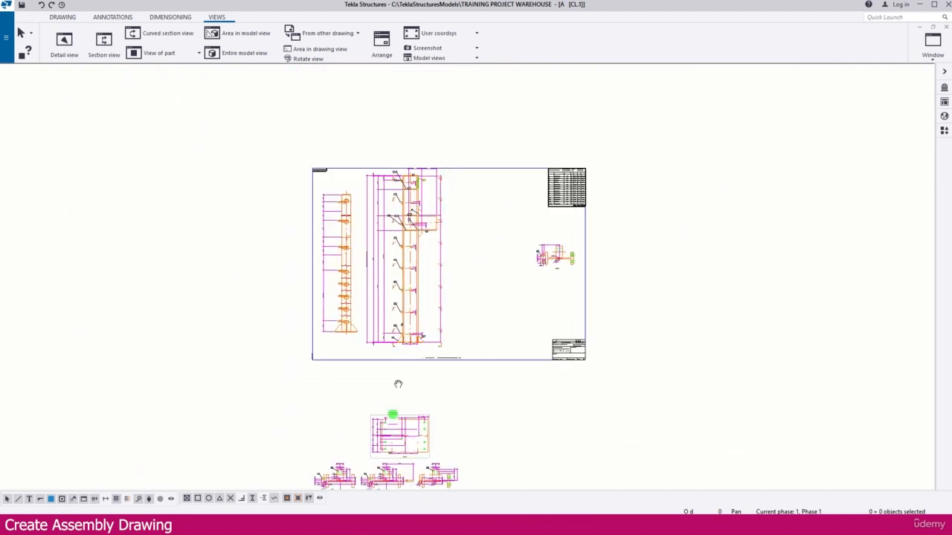
middle_click_drag(397, 380, 382, 352)
scroll(425, 408, "up", 2)
left_click(431, 443)
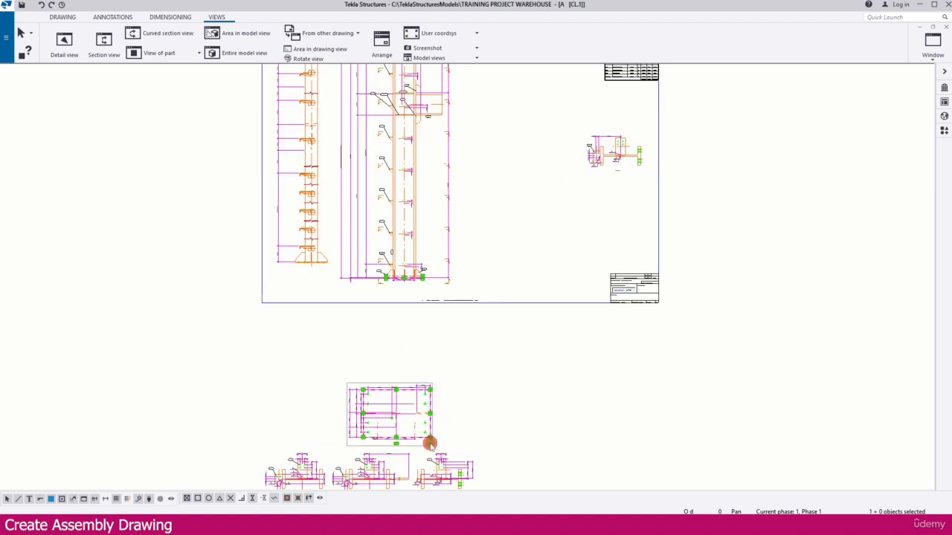
left_click_drag(429, 446, 565, 150)
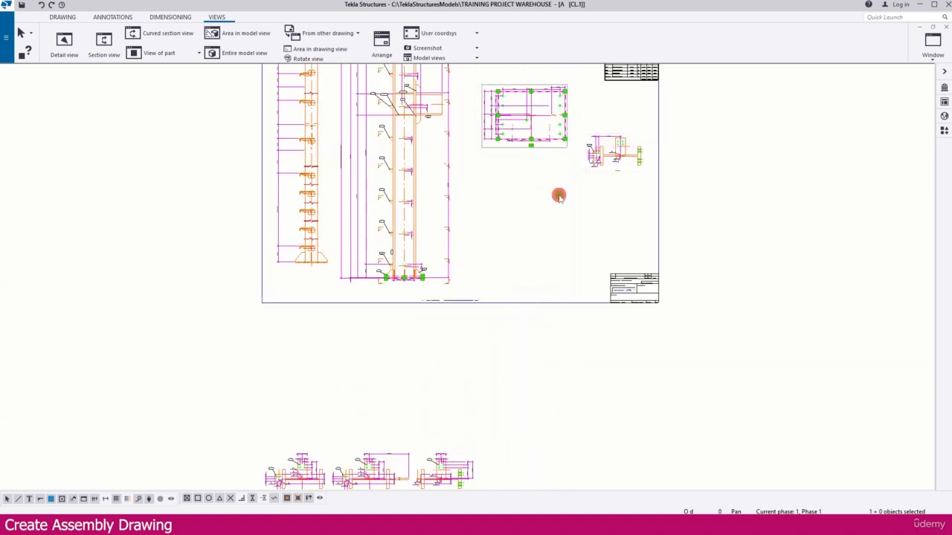
- Move section view D-D from below the sheet into the free space under the base plate section A-A
left_click(488, 422)
left_click(470, 467)
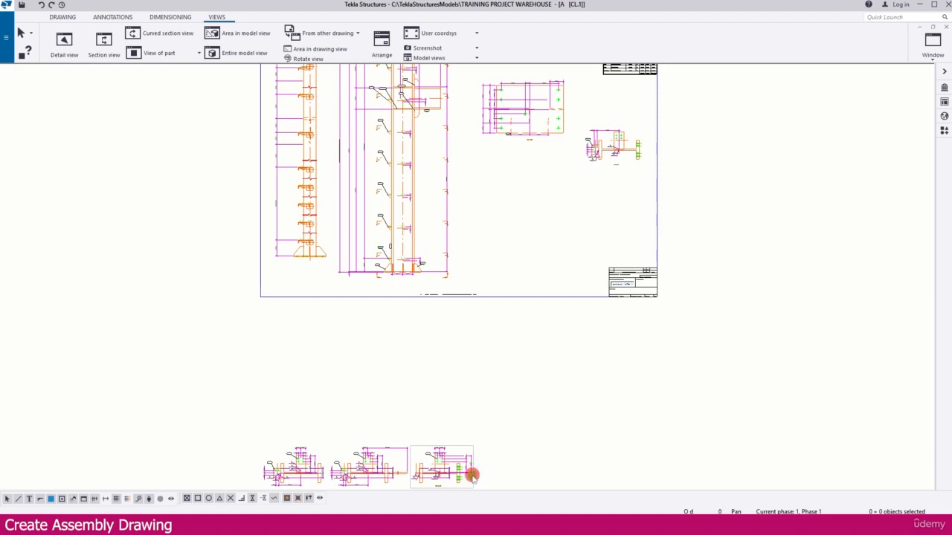
left_click_drag(473, 476, 536, 169)
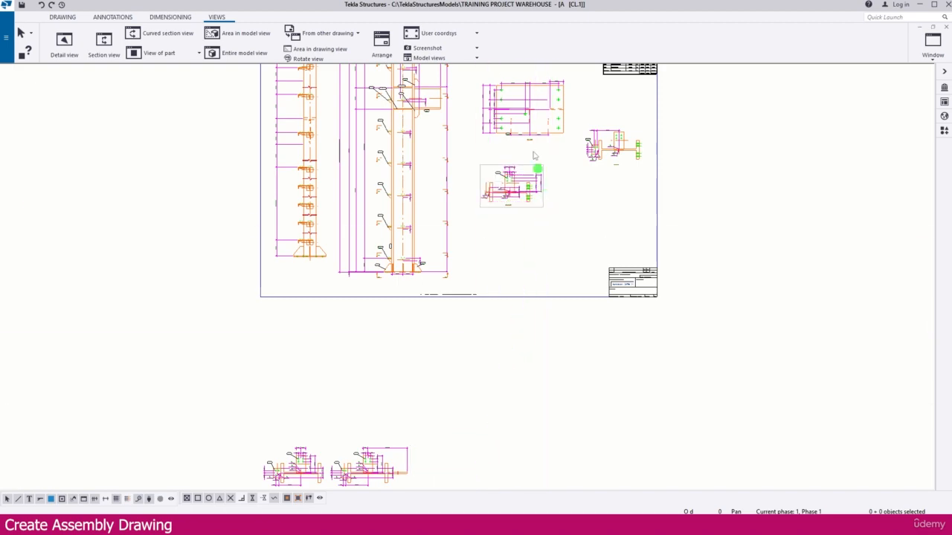
- Examine the base plate section A-A, the assembly's material list and the title block on the sheet
scroll(533, 155, "up", 6)
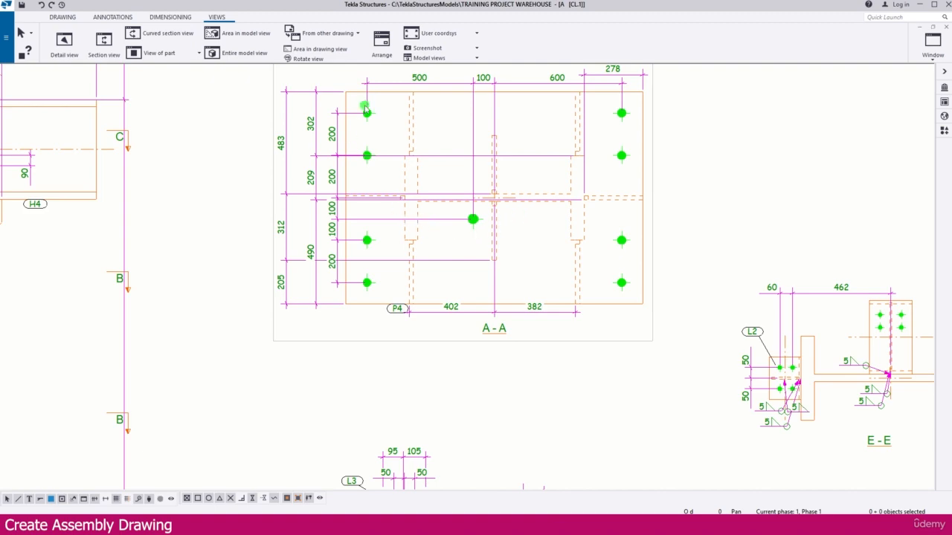
scroll(592, 206, "down", 5)
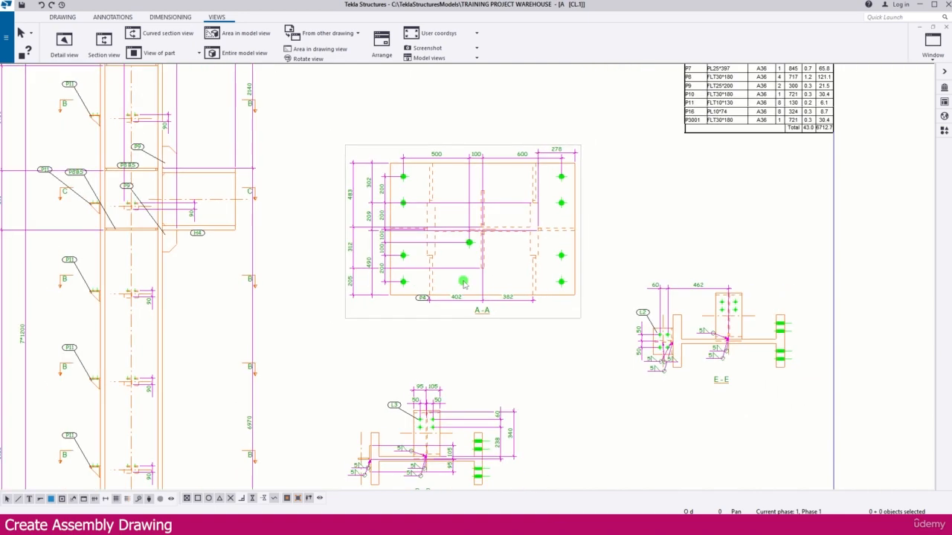
scroll(643, 128, "up", 5)
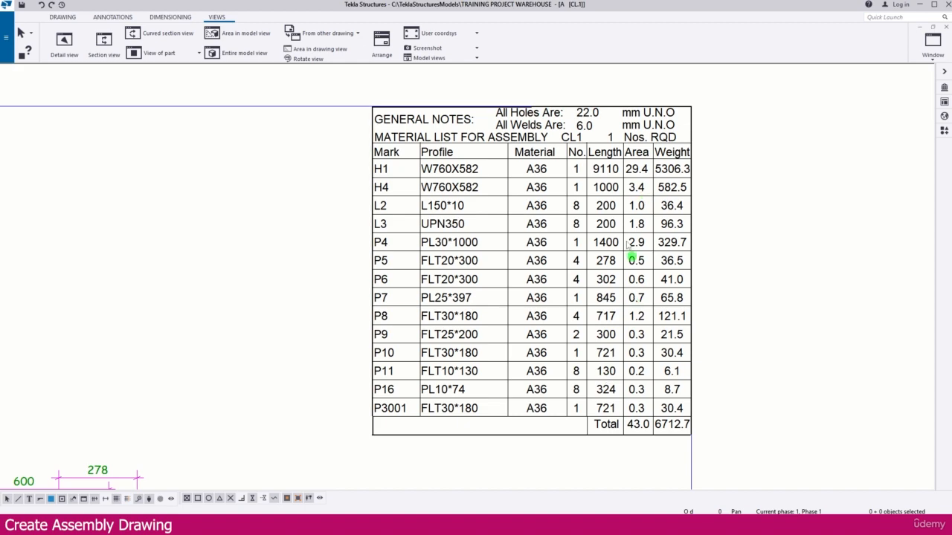
scroll(587, 165, "down", 3)
scroll(586, 165, "down", 3)
scroll(580, 417, "up", 6)
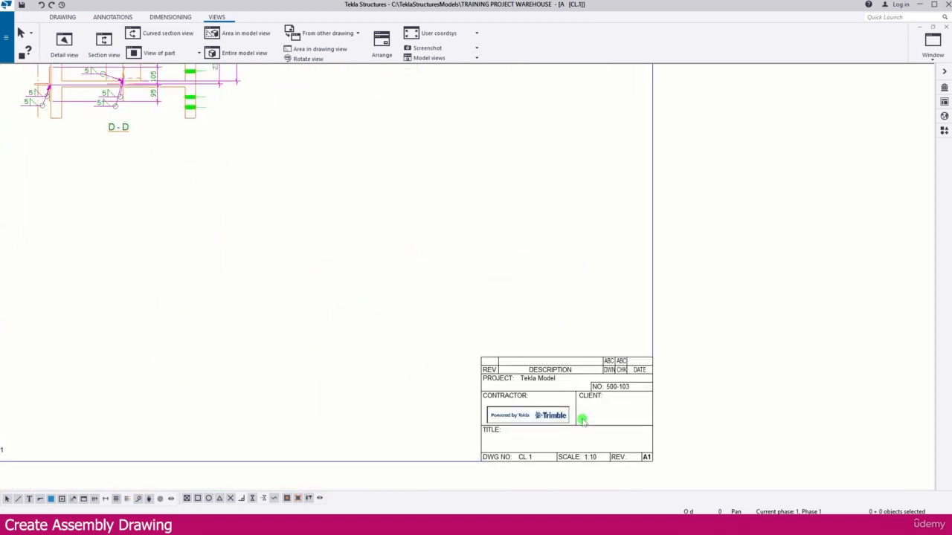
- Close the CL.1 assembly drawing and keep the changes made to it
scroll(624, 386, "down", 5)
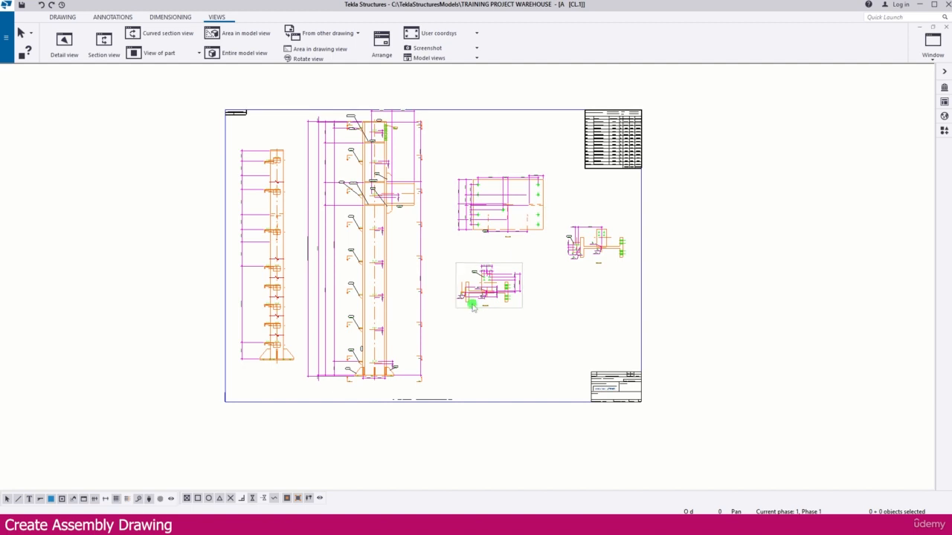
left_click(946, 27)
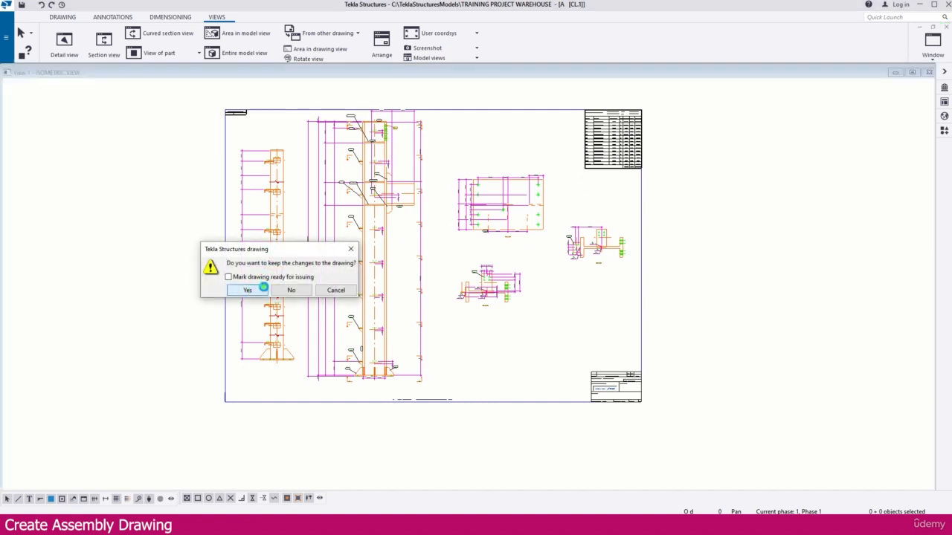
left_click(263, 287)
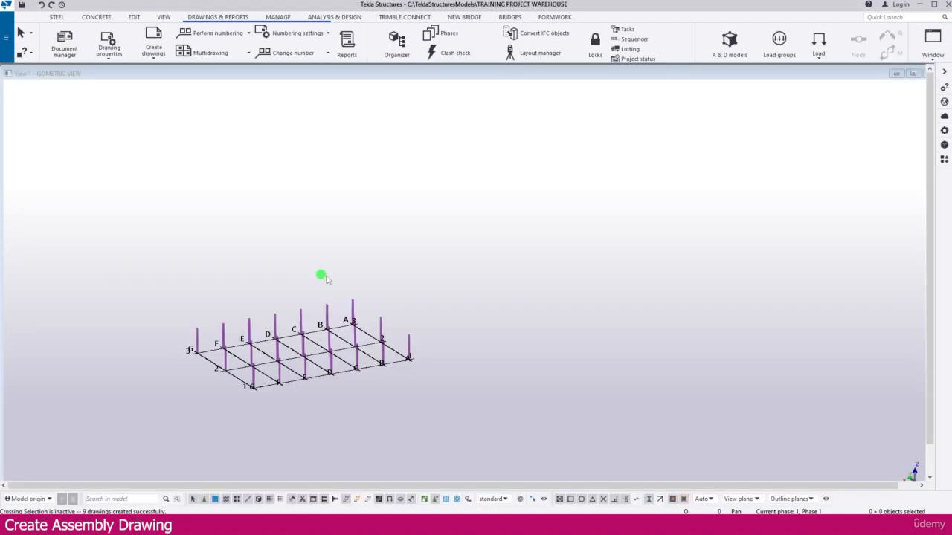
- Disable the part name contains COLUMN row in the isometric view's standard object group filter, modify it, and accept the view properties
scroll(287, 301, "up", 1)
double_click(565, 234)
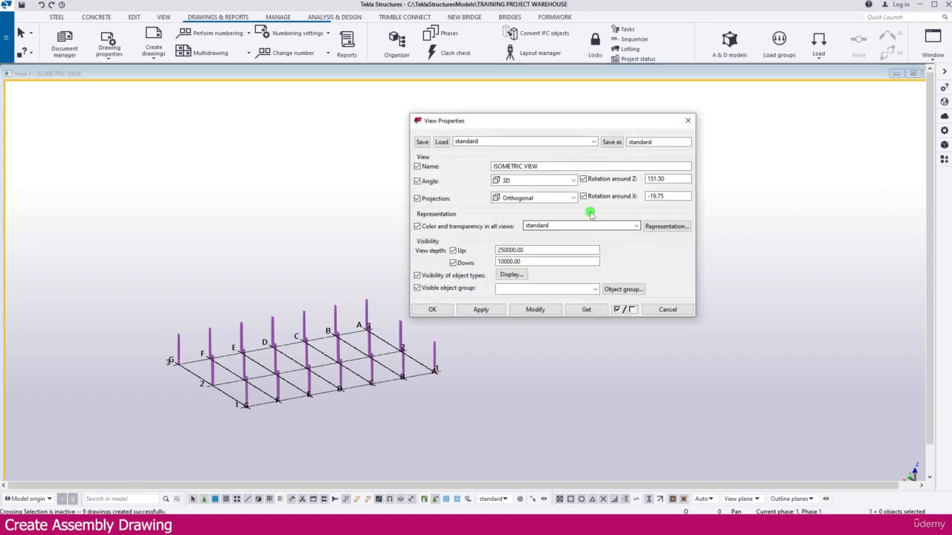
left_click(622, 289)
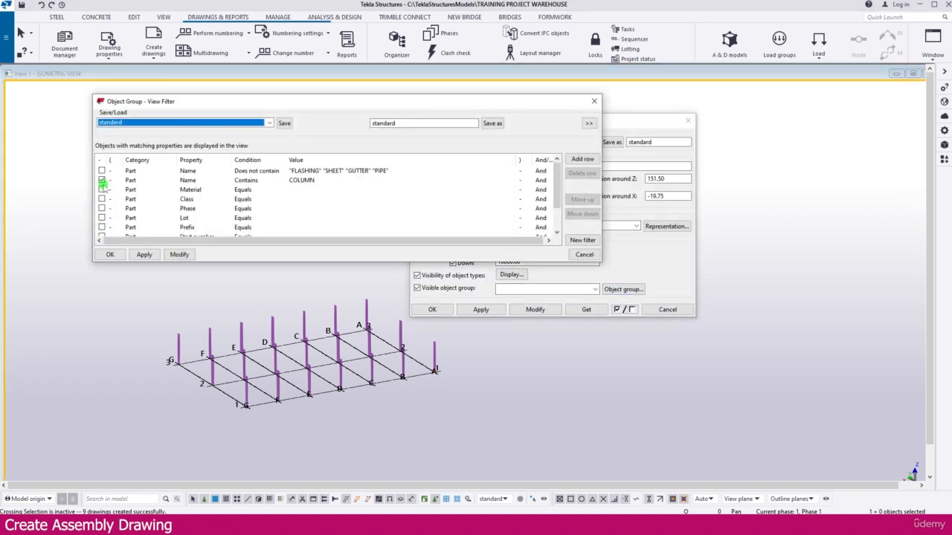
left_click(102, 180)
left_click(179, 255)
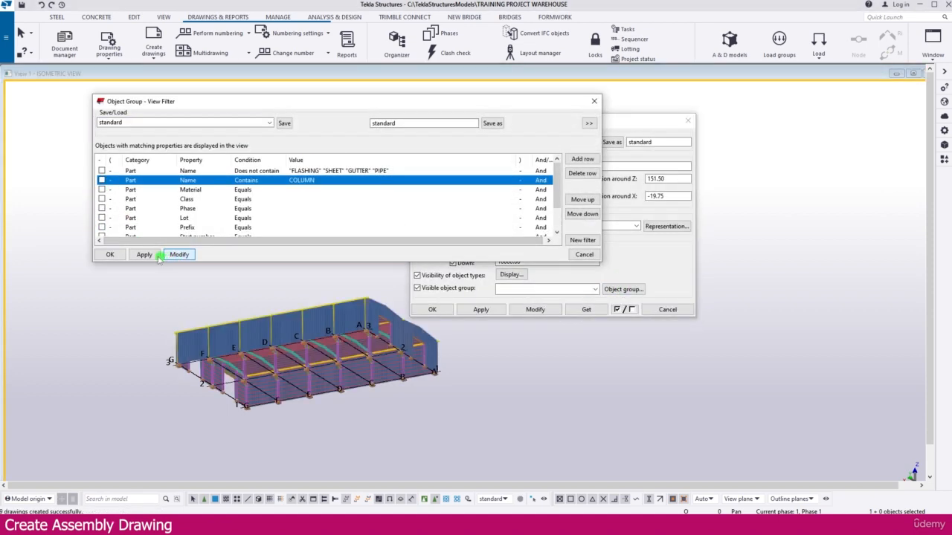
left_click(110, 254)
left_click(432, 310)
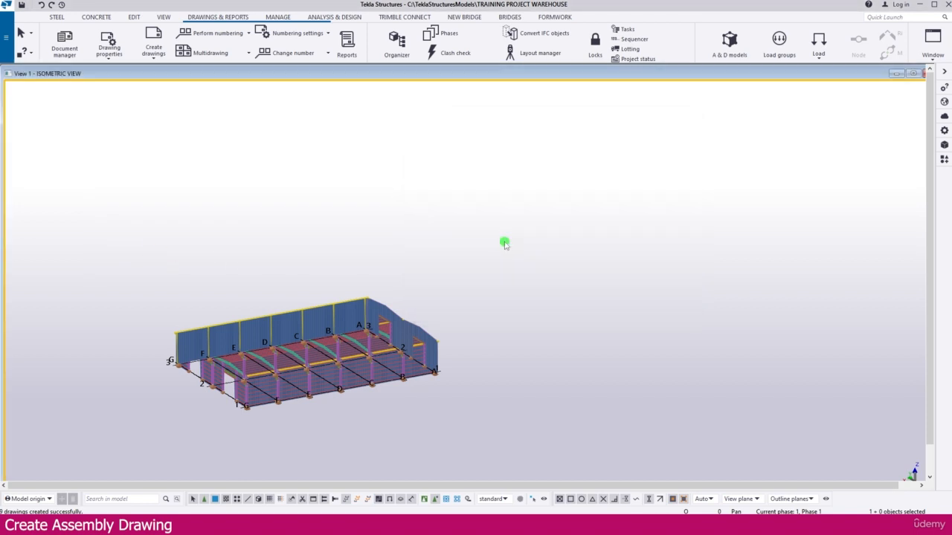
- Select the whole warehouse model and open the list of drawing types that can be created, then clear the selection
scroll(504, 242, "down", 2)
middle_click_drag(302, 270, 409, 338, "ctrl")
left_click_drag(189, 210, 612, 421)
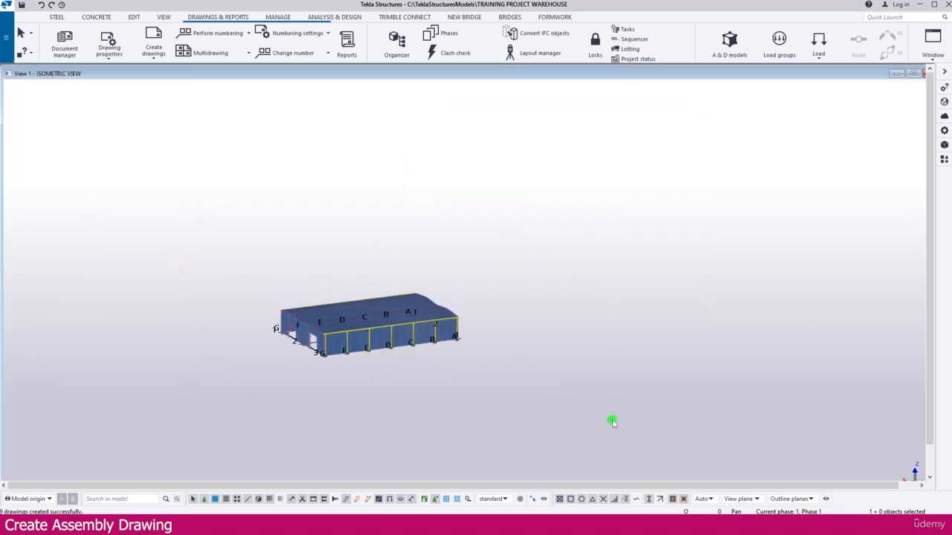
left_click(153, 54)
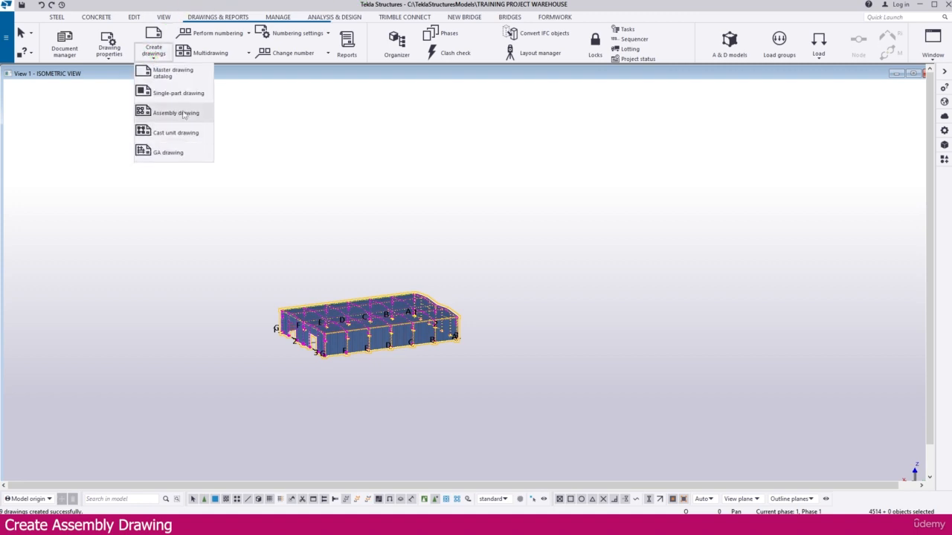
left_click(469, 162)
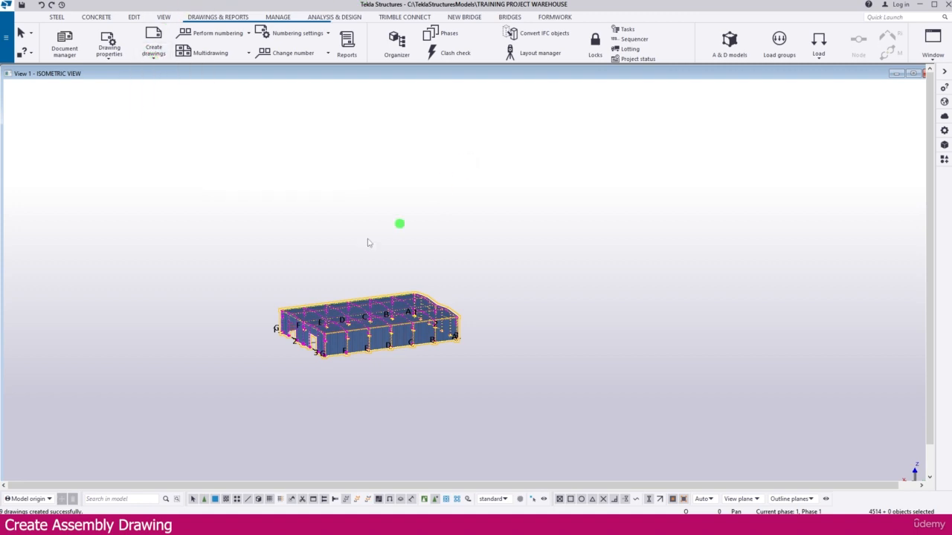
left_click(270, 362)
- Maximize the isometric model view window
scroll(269, 360, "up", 3)
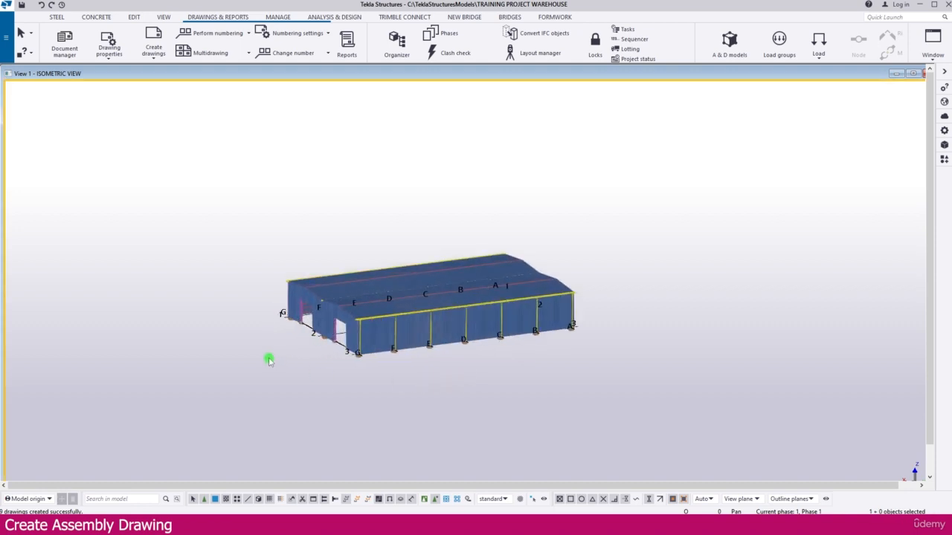
double_click(435, 73)
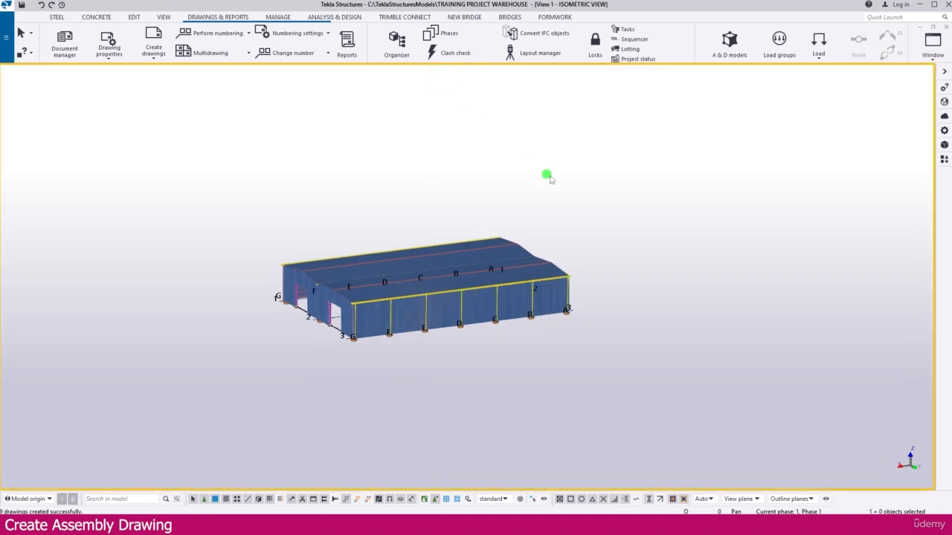